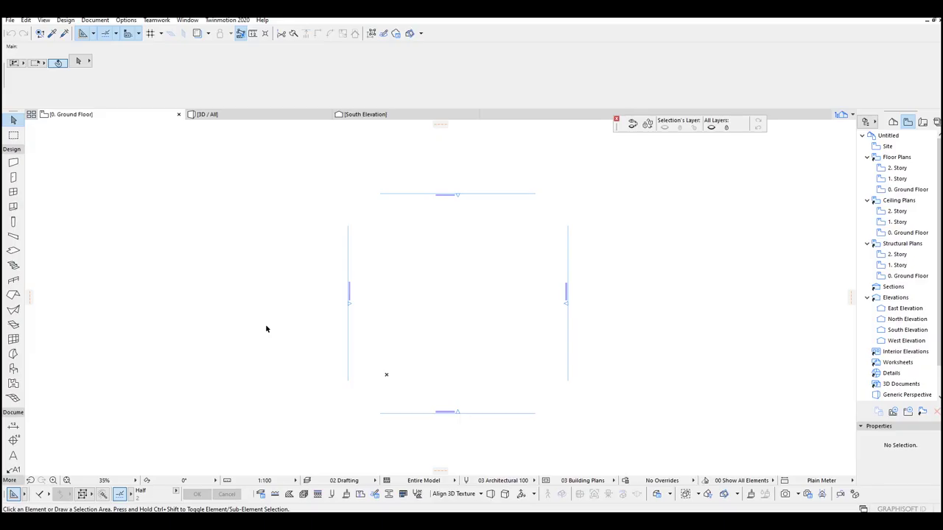
Set the project's working length unit to centimeter.
{"action": "middle_click_drag", "start_coordinate": [434, 303], "coordinate": [435, 311]}
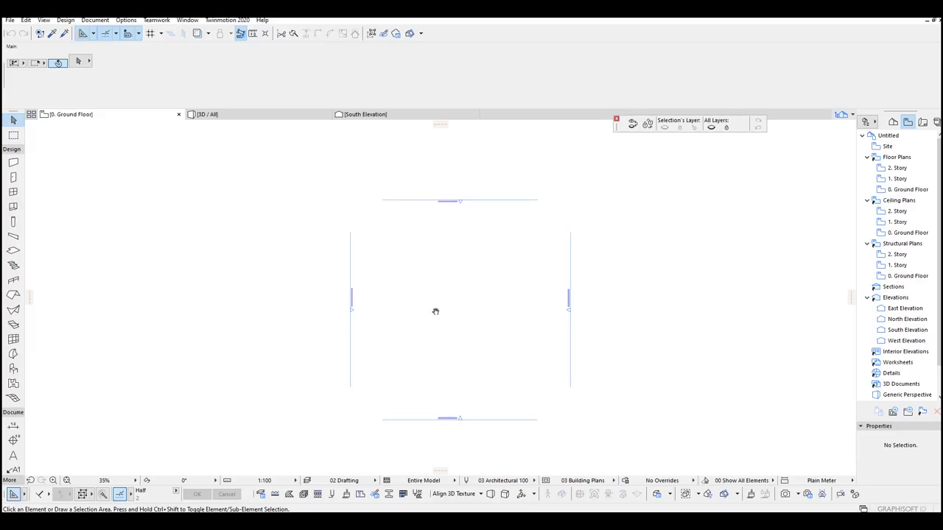
{"action": "left_click", "coordinate": [131, 21]}
{"action": "mouse_move", "coordinate": [221, 137]}
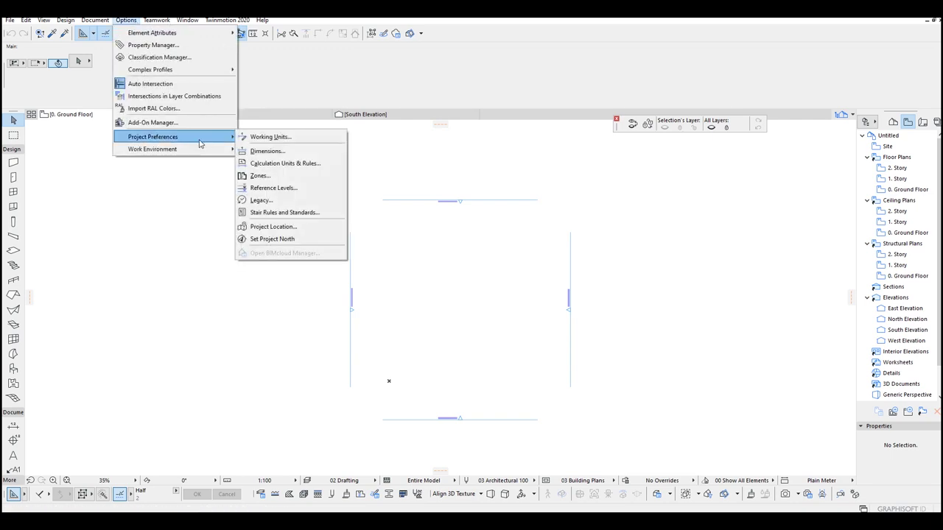
{"action": "left_click", "coordinate": [271, 138]}
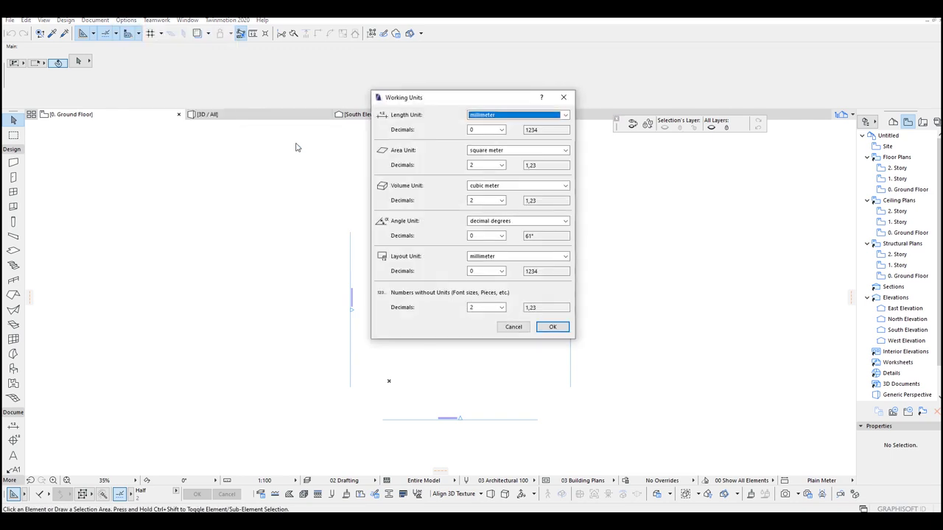
{"action": "left_click", "coordinate": [508, 119]}
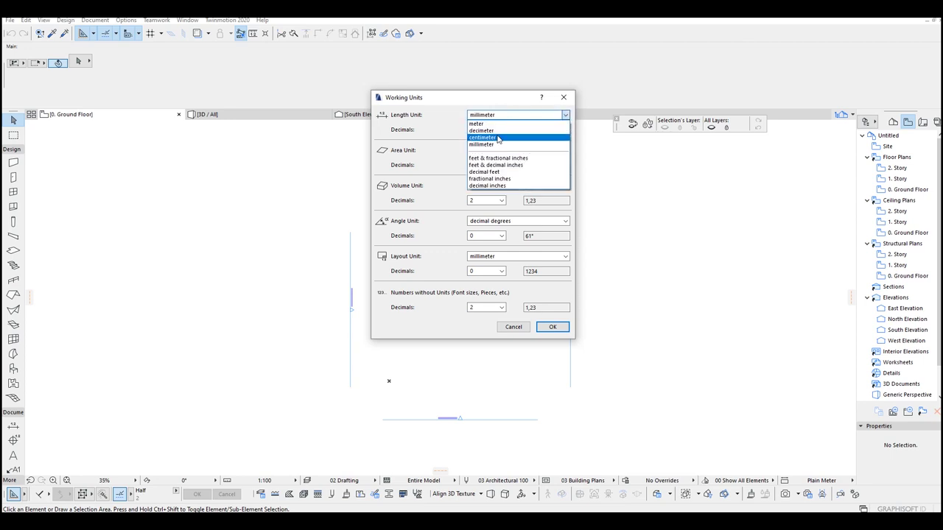
{"action": "left_click", "coordinate": [494, 135]}
{"action": "left_click", "coordinate": [552, 327]}
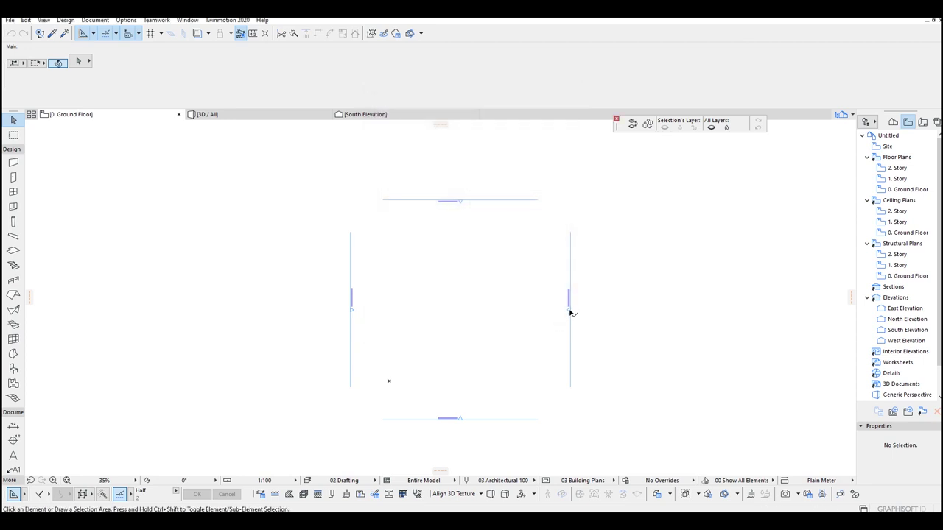
Draw a rectangular run of walls about 1752 by 1964 cm between the four elevation markers on the ground floor.
{"action": "middle_click_drag", "start_coordinate": [567, 305], "coordinate": [552, 302]}
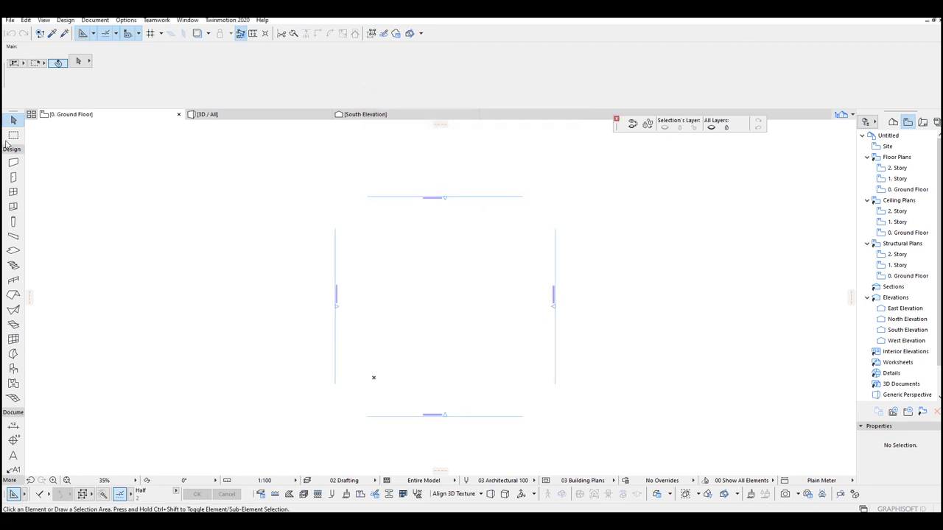
{"action": "left_click", "coordinate": [13, 162]}
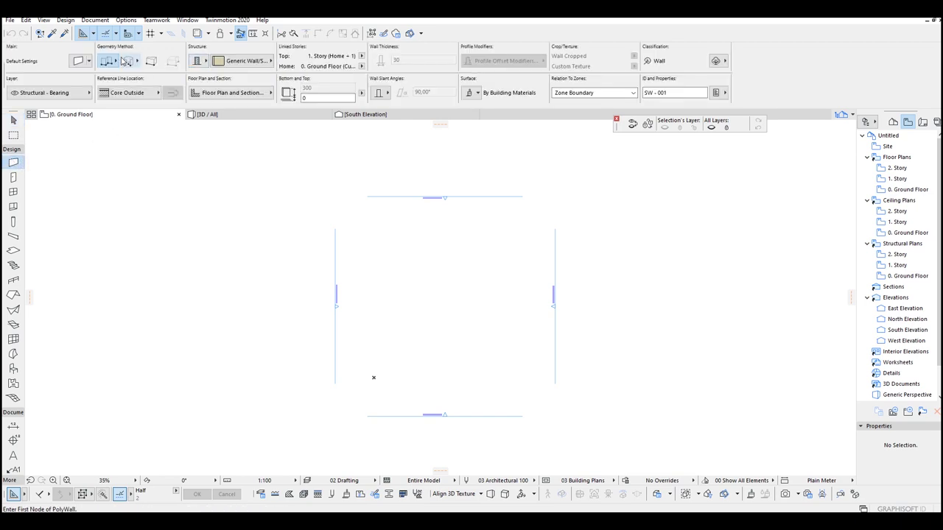
{"action": "left_click", "coordinate": [112, 60]}
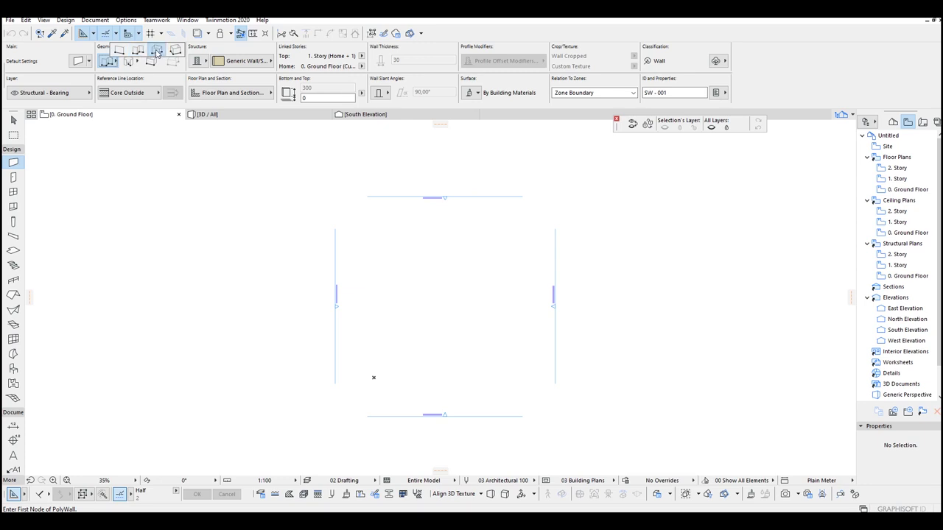
{"action": "left_click", "coordinate": [156, 51]}
{"action": "left_click", "coordinate": [388, 231]}
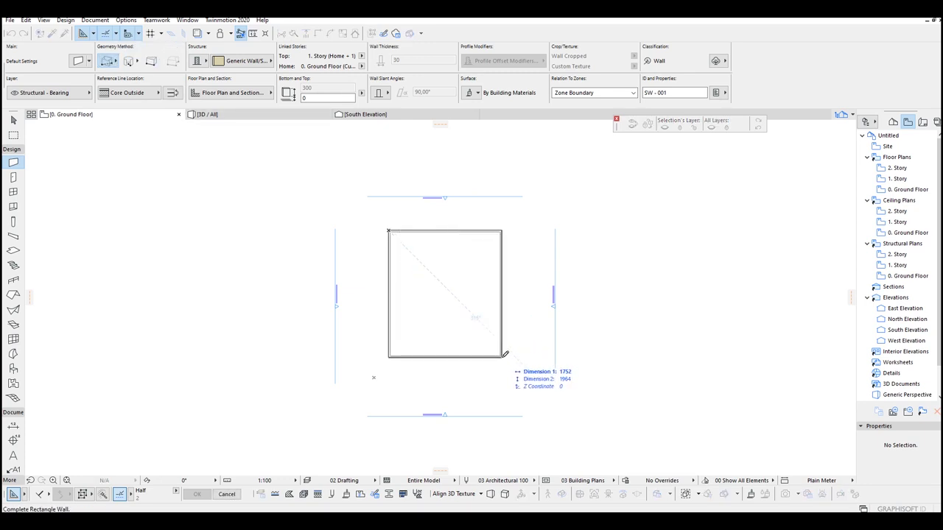
{"action": "left_click", "coordinate": [502, 357]}
{"action": "key", "text": "Escape"}
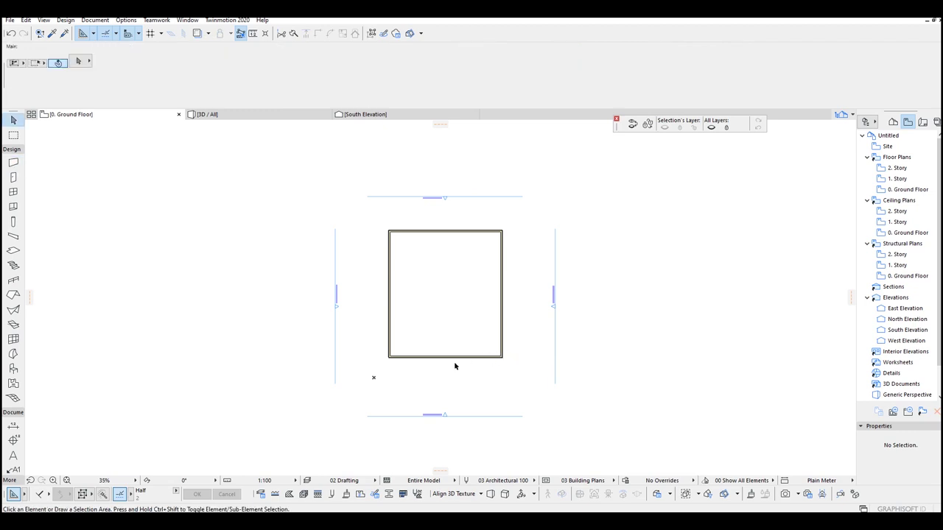
Place a 60 by 60 cm column just south of the walls, near their south-west corner.
{"action": "middle_click_drag", "start_coordinate": [448, 366], "coordinate": [460, 300]}
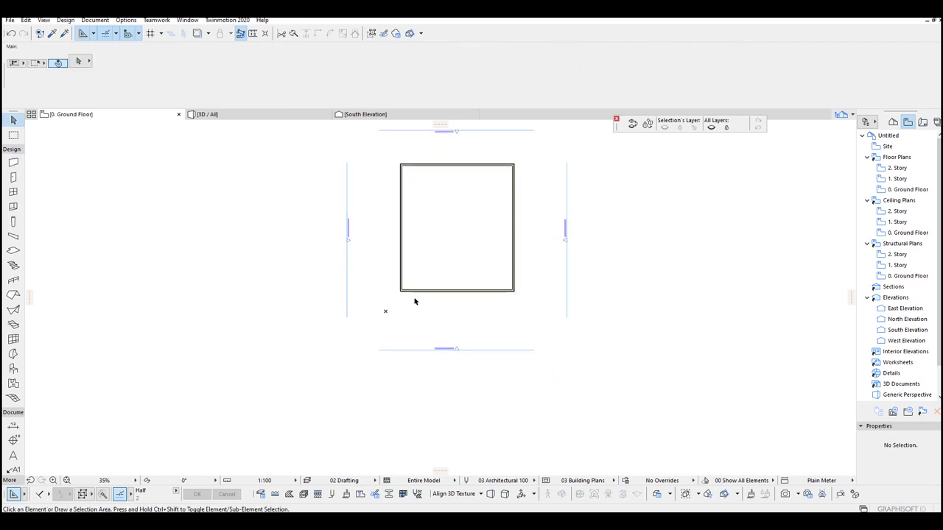
{"action": "left_click", "coordinate": [12, 221]}
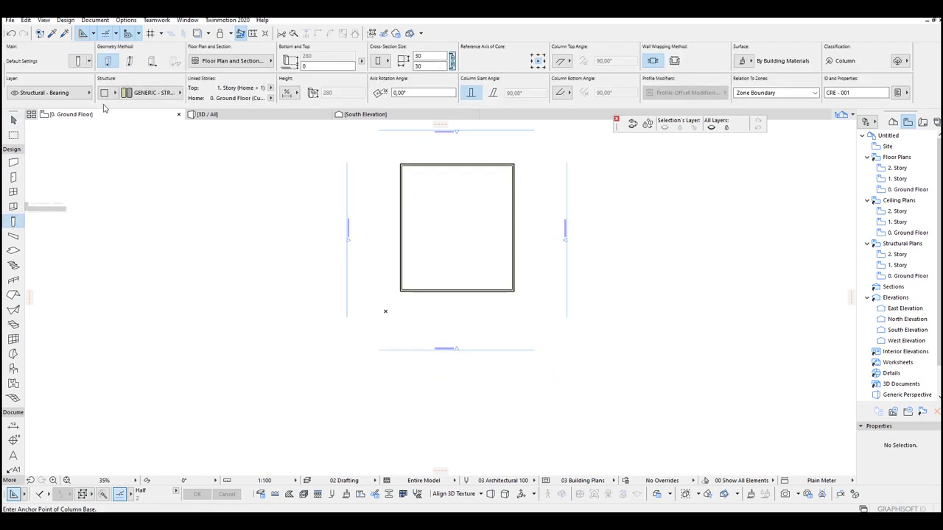
{"action": "left_click", "coordinate": [430, 56]}
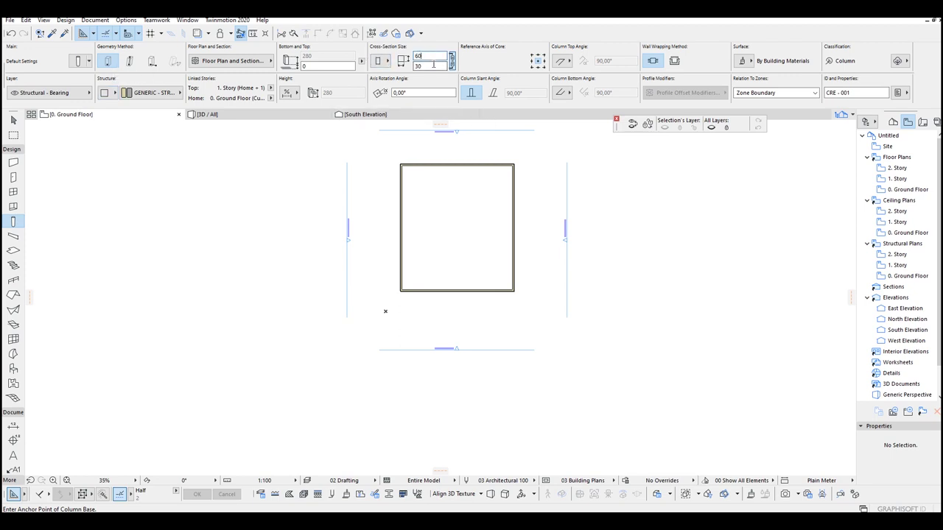
{"action": "left_click_drag", "start_coordinate": [433, 65], "coordinate": [397, 60]}
{"action": "type", "text": "60"}
{"action": "middle_click_drag", "start_coordinate": [432, 301], "coordinate": [434, 294]}
{"action": "scroll", "coordinate": [434, 294], "scroll_direction": "up", "scroll_amount": 2}
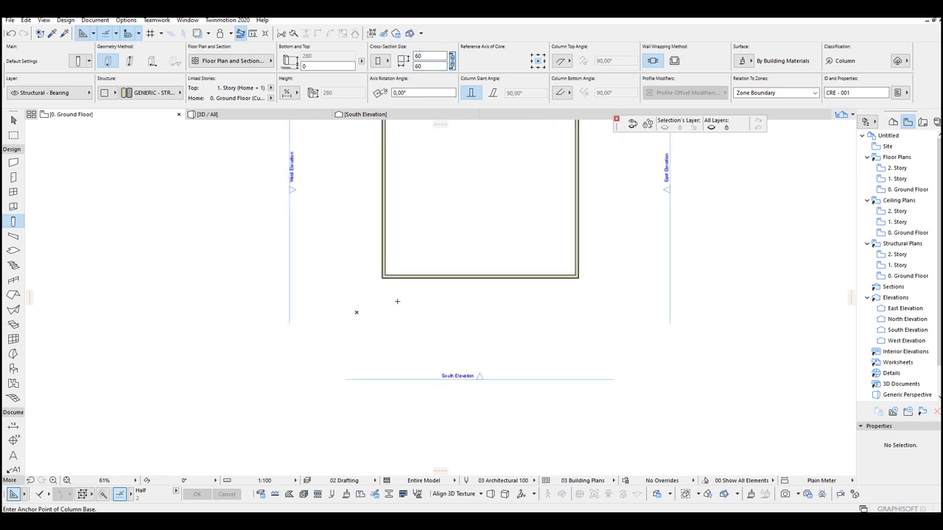
{"action": "key", "text": "Escape"}
{"action": "middle_click_drag", "start_coordinate": [392, 317], "coordinate": [413, 340]}
{"action": "left_click", "coordinate": [413, 339]}
Move the column about 45 cm west so its west face lines up with the walls' south-west corner.
{"action": "scroll", "coordinate": [413, 339], "scroll_direction": "up", "scroll_amount": 4}
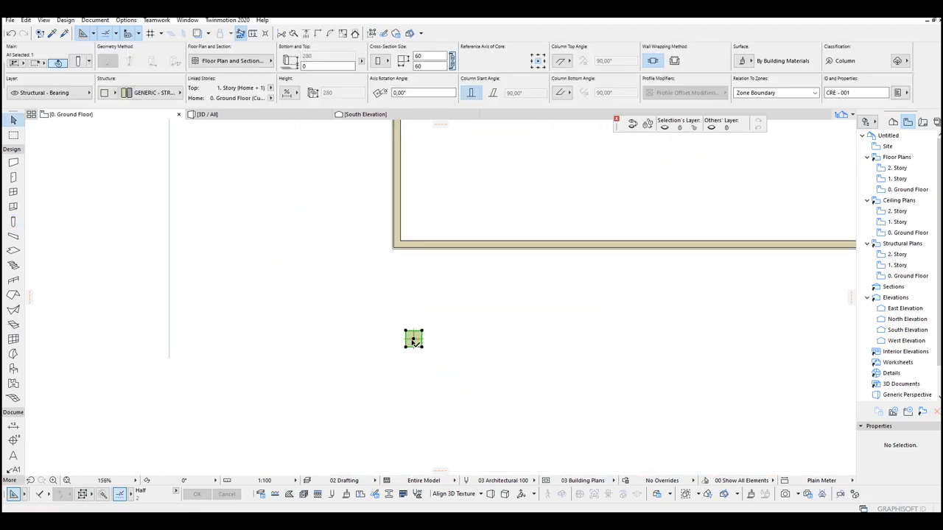
{"action": "left_click_drag", "start_coordinate": [413, 338], "coordinate": [379, 335]}
{"action": "scroll", "coordinate": [401, 230], "scroll_direction": "up", "scroll_amount": 4}
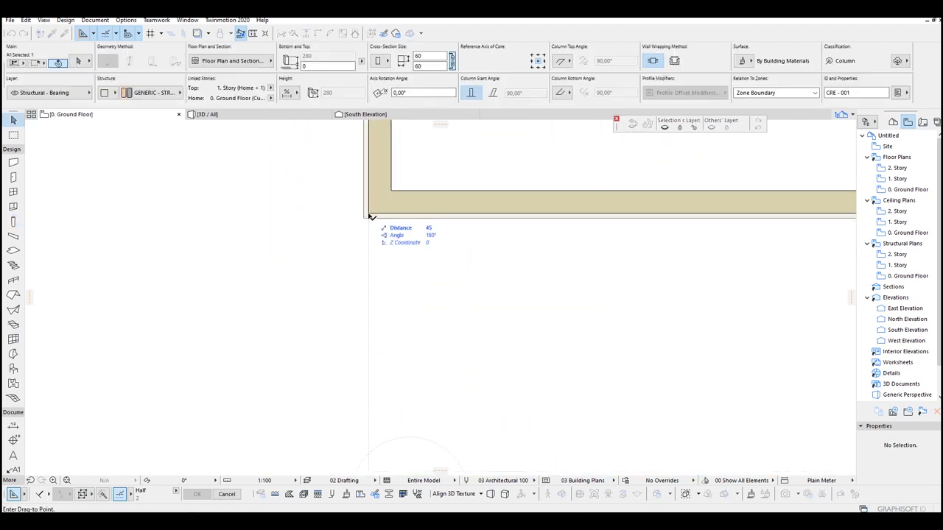
{"action": "left_click", "coordinate": [369, 215]}
{"action": "scroll", "coordinate": [378, 236], "scroll_direction": "down", "scroll_amount": 6}
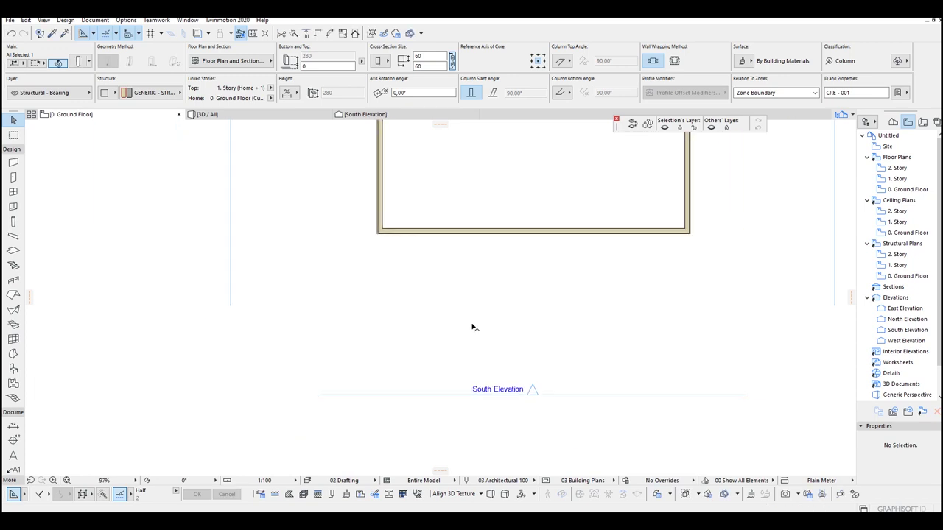
Try to distribute four copies of the column eastward, ending in line with the walls' south-east corner.
{"action": "key", "text": "ctrl+u"}
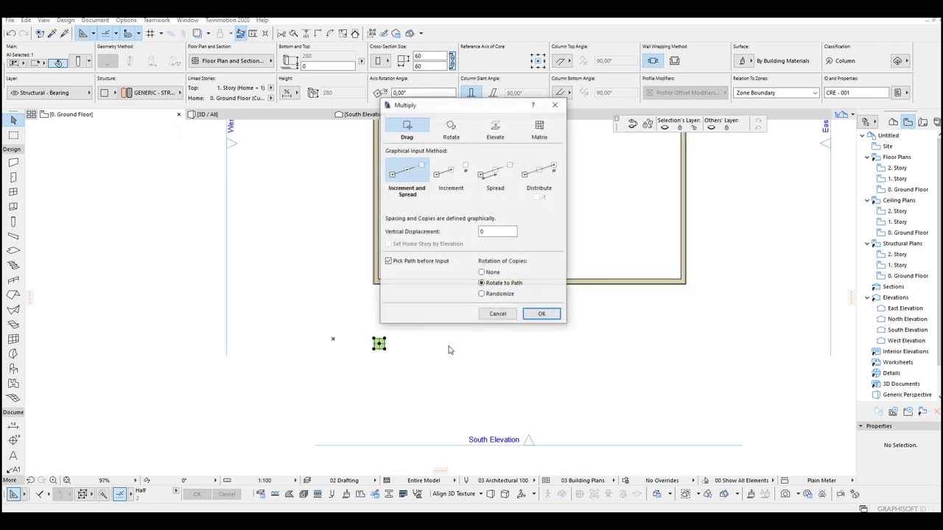
{"action": "left_click", "coordinate": [495, 171]}
{"action": "left_click_drag", "start_coordinate": [508, 219], "coordinate": [437, 218]}
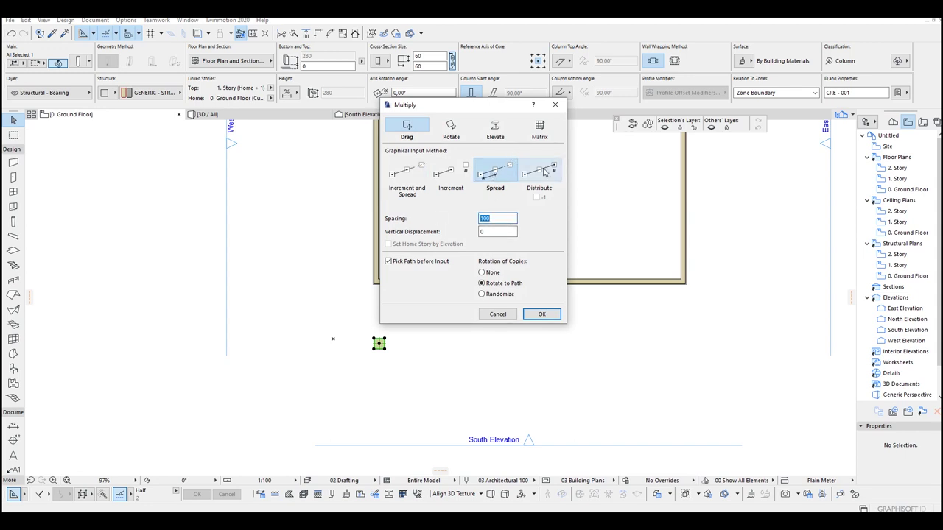
{"action": "left_click", "coordinate": [545, 173]}
{"action": "left_click", "coordinate": [493, 218]}
{"action": "left_click_drag", "start_coordinate": [494, 218], "coordinate": [453, 219]}
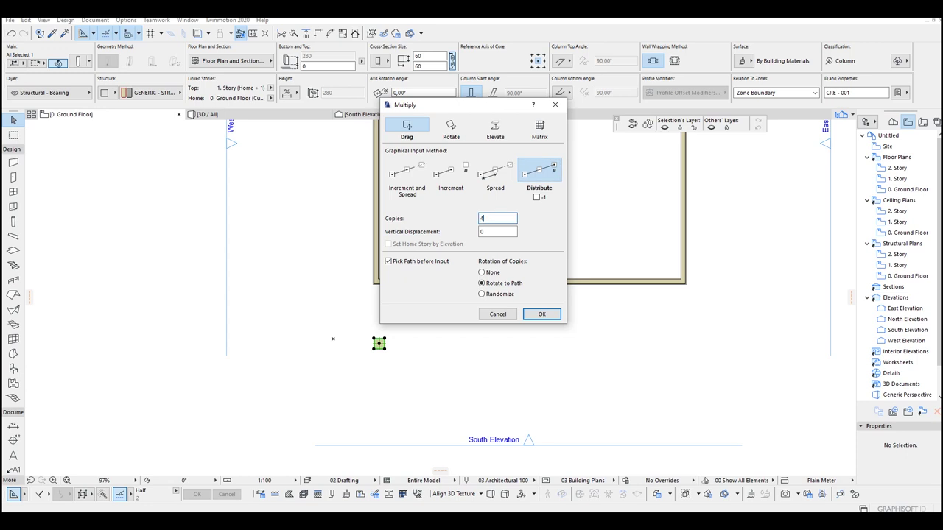
{"action": "left_click", "coordinate": [542, 314]}
{"action": "left_click", "coordinate": [378, 343]}
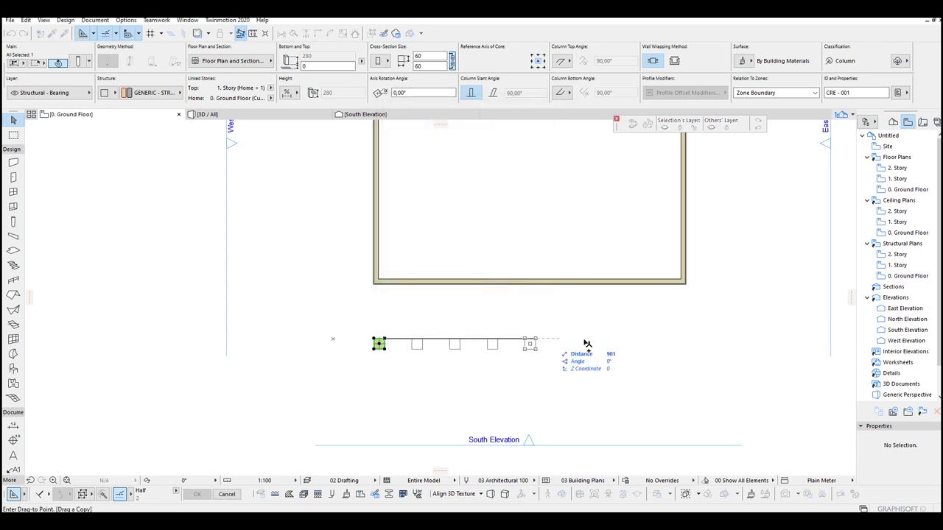
{"action": "scroll", "coordinate": [673, 280], "scroll_direction": "up", "scroll_amount": 6}
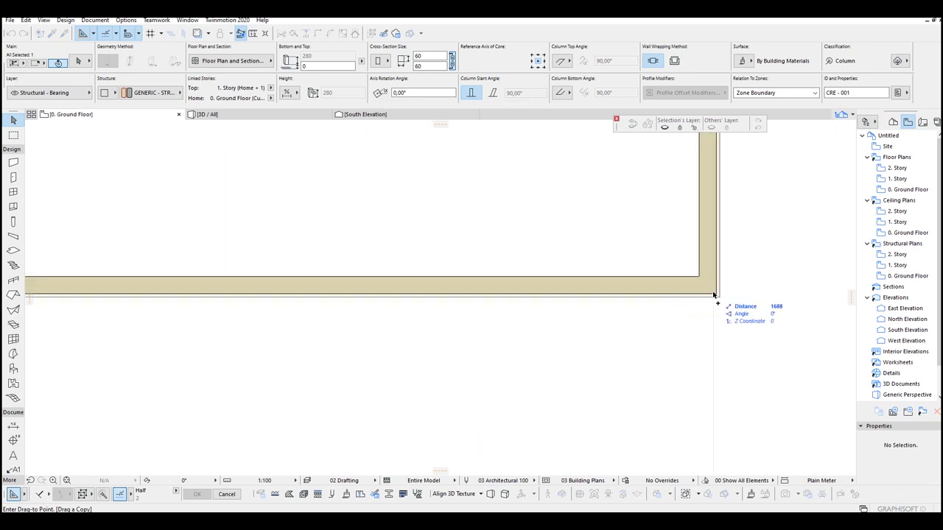
{"action": "left_click", "coordinate": [716, 295]}
{"action": "scroll", "coordinate": [511, 316], "scroll_direction": "down", "scroll_amount": 5}
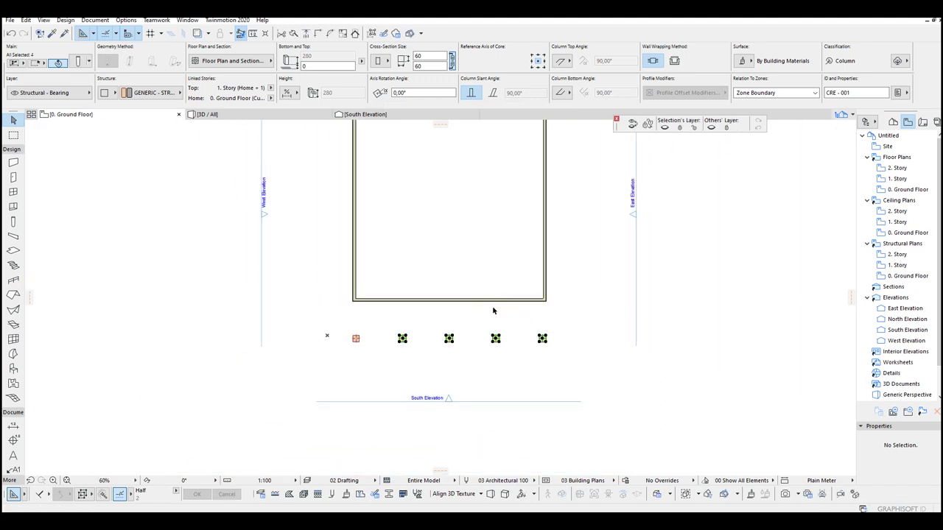
{"action": "key", "text": "ctrl+z"}
Try to distribute four copies of the column eastward with the -1 option of the Distribute method.
{"action": "key", "text": "ctrl+u"}
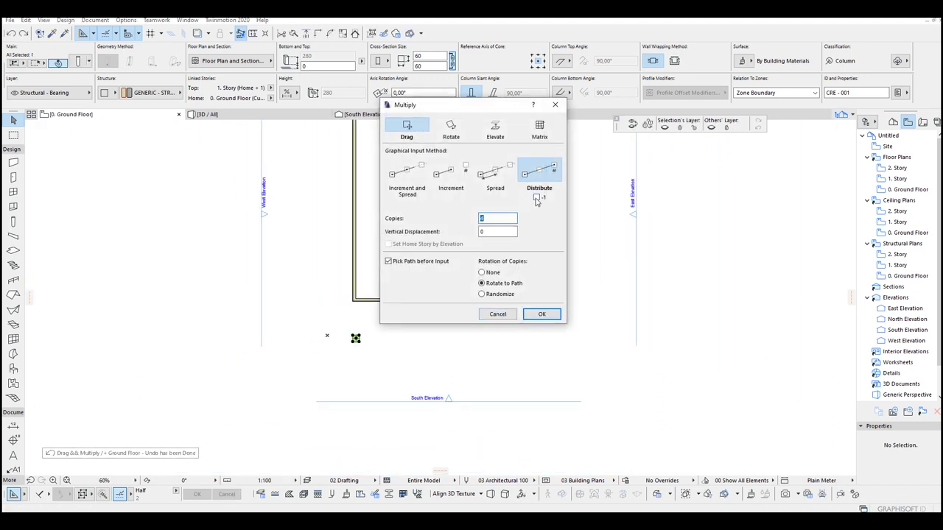
{"action": "left_click", "coordinate": [541, 314]}
{"action": "scroll", "coordinate": [364, 324], "scroll_direction": "up", "scroll_amount": 3}
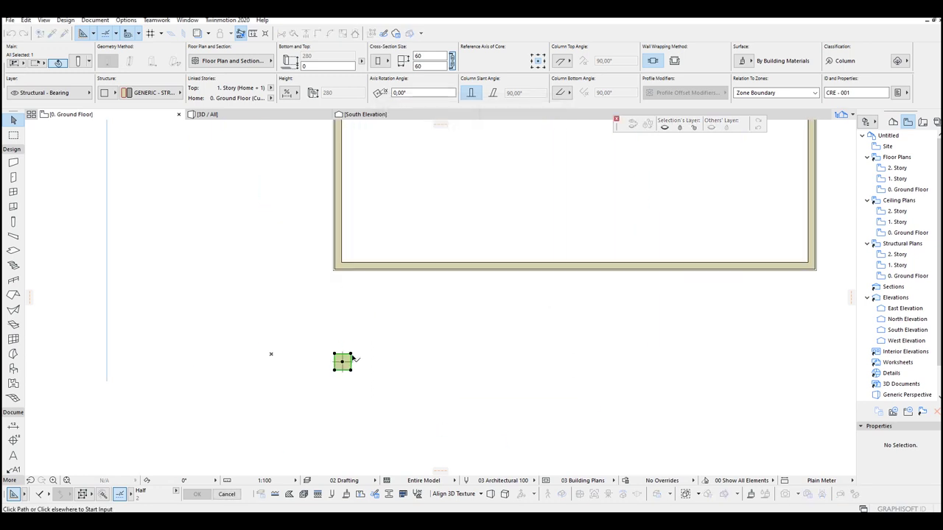
{"action": "left_click", "coordinate": [353, 358]}
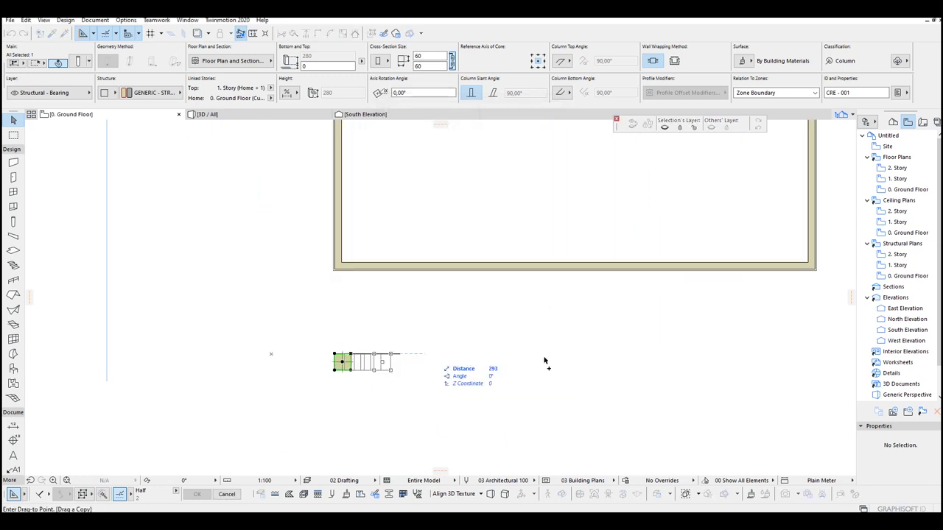
{"action": "left_click", "coordinate": [762, 343]}
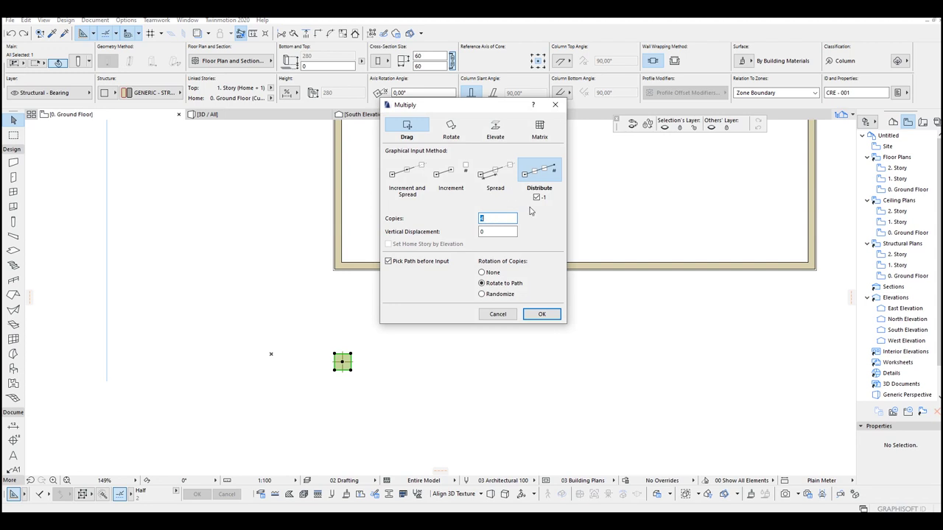
Distribute three copies of the column eastward without the -1 option, ending flush with the walls' south-east corner.
{"action": "left_click", "coordinate": [537, 198]}
{"action": "left_click", "coordinate": [501, 221]}
{"action": "left_click", "coordinate": [542, 314]}
{"action": "scroll", "coordinate": [346, 354], "scroll_direction": "up", "scroll_amount": 2}
{"action": "left_click", "coordinate": [336, 338]}
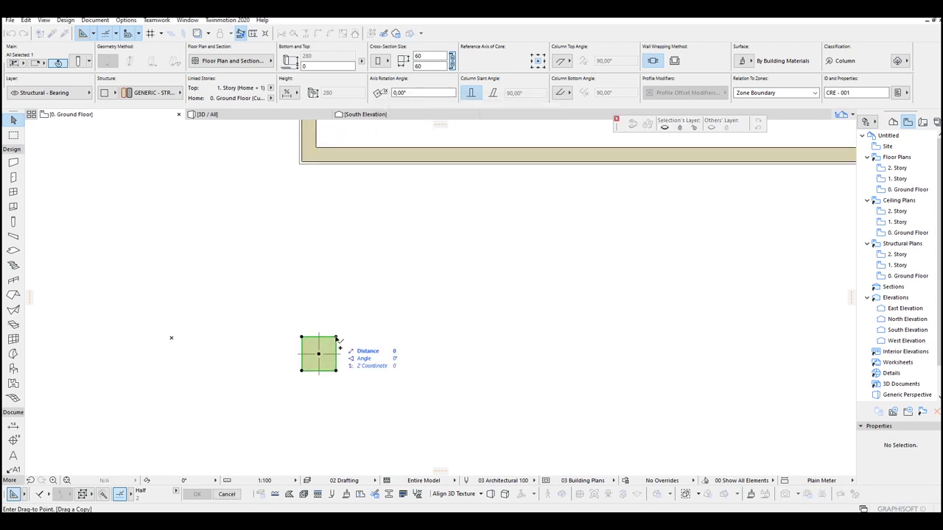
{"action": "scroll", "coordinate": [336, 339], "scroll_direction": "down", "scroll_amount": 3}
{"action": "middle_click_drag", "start_coordinate": [484, 350], "coordinate": [328, 361]}
{"action": "scroll", "coordinate": [567, 270], "scroll_direction": "up", "scroll_amount": 2}
{"action": "scroll", "coordinate": [559, 280], "scroll_direction": "down", "scroll_amount": 2}
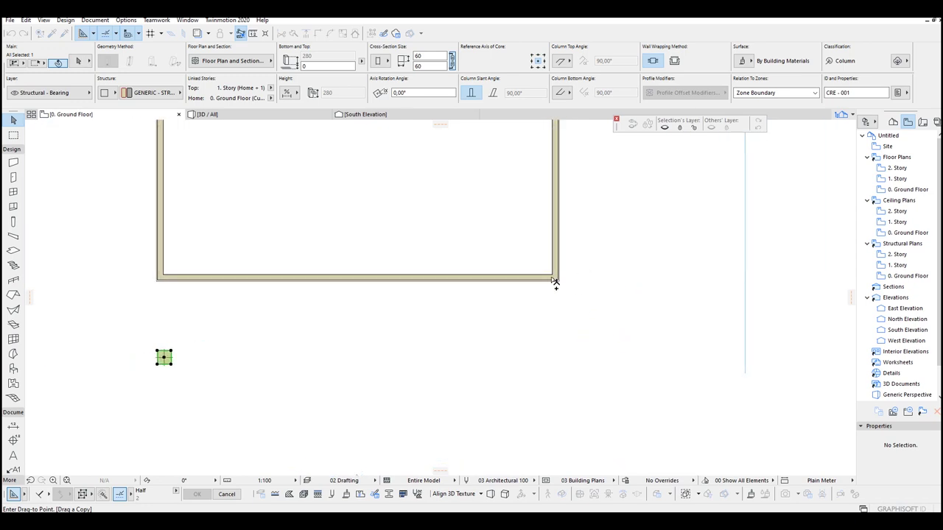
{"action": "scroll", "coordinate": [570, 284], "scroll_direction": "up", "scroll_amount": 3}
{"action": "left_click", "coordinate": [580, 292]}
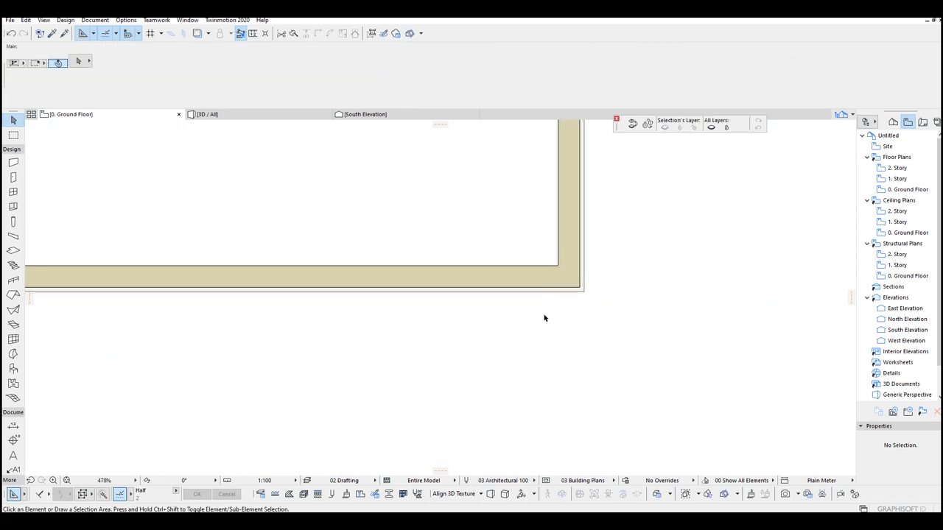
Examine the walls and the row of columns in 3D from several angles.
{"action": "scroll", "coordinate": [543, 316], "scroll_direction": "down", "scroll_amount": 3}
{"action": "key", "text": "F3"}
{"action": "middle_click_drag", "start_coordinate": [483, 284], "coordinate": [527, 268], "text": "shift"}
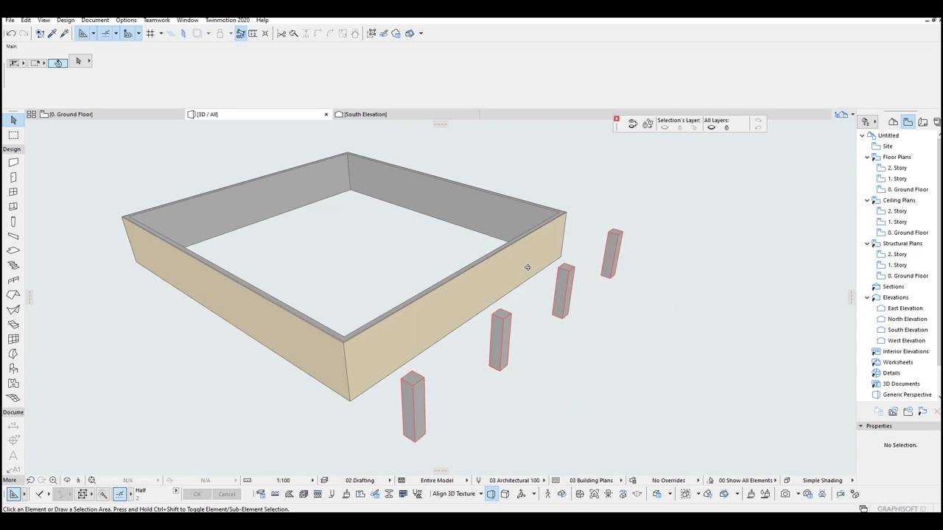
{"action": "middle_click_drag", "start_coordinate": [527, 268], "coordinate": [473, 310], "text": "shift"}
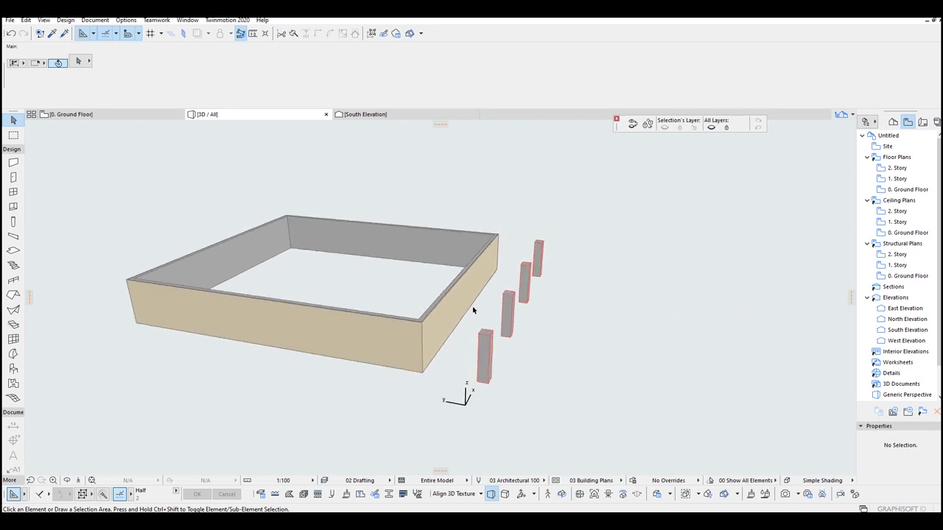
Convert the westernmost column on the ground floor plan to a multi-segment column and add a second segment.
{"action": "key", "text": "F2"}
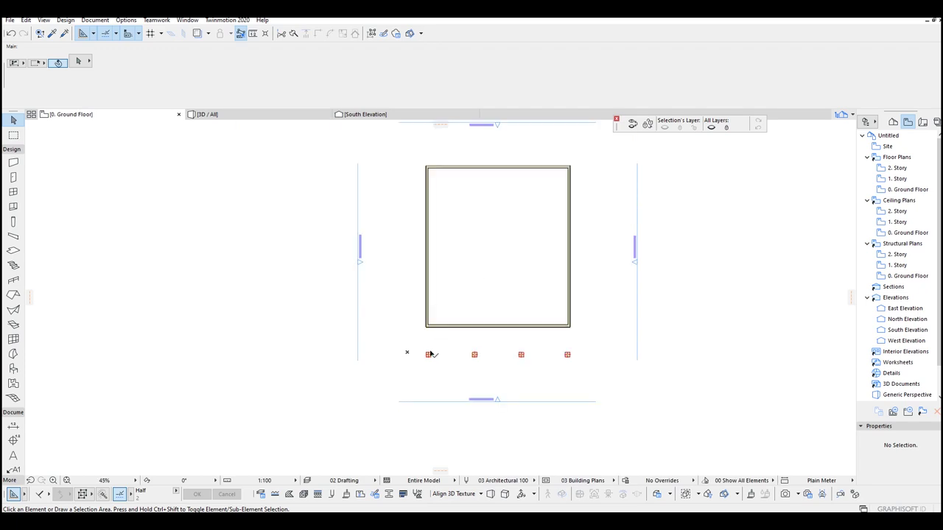
{"action": "left_click", "coordinate": [430, 355]}
{"action": "scroll", "coordinate": [428, 354], "scroll_direction": "up", "scroll_amount": 4}
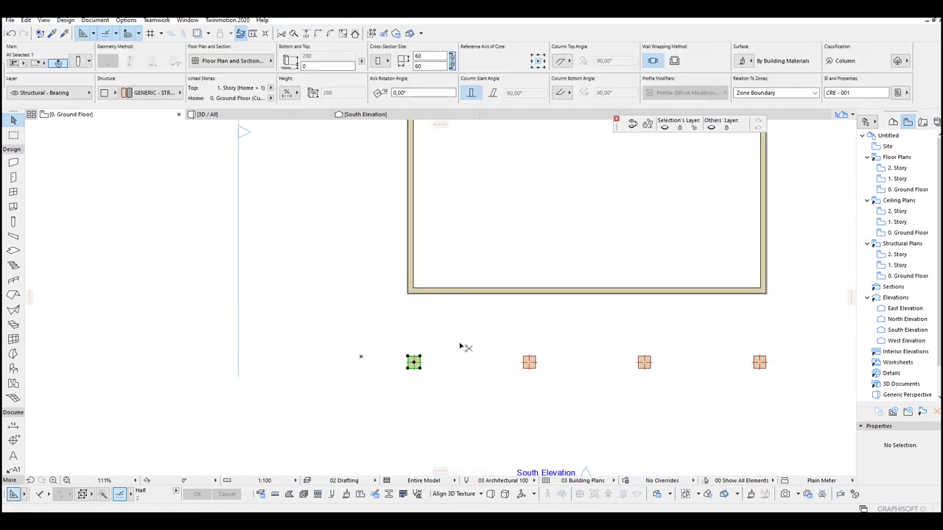
{"action": "key", "text": "ctrl+t"}
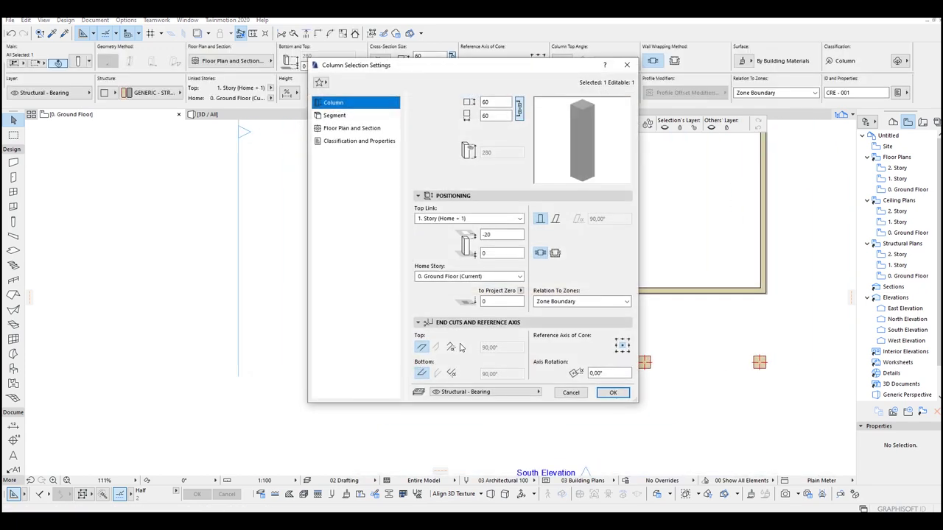
{"action": "left_click", "coordinate": [352, 116]}
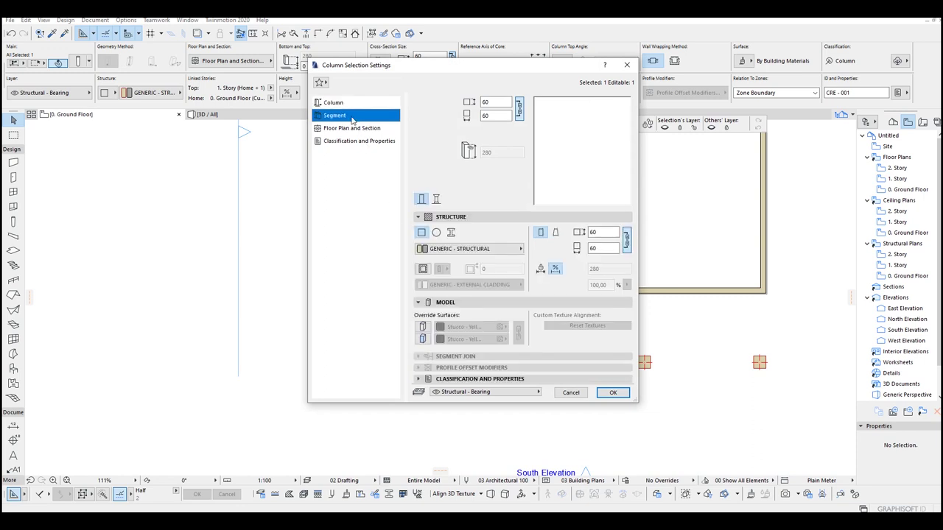
{"action": "left_click", "coordinate": [436, 199]}
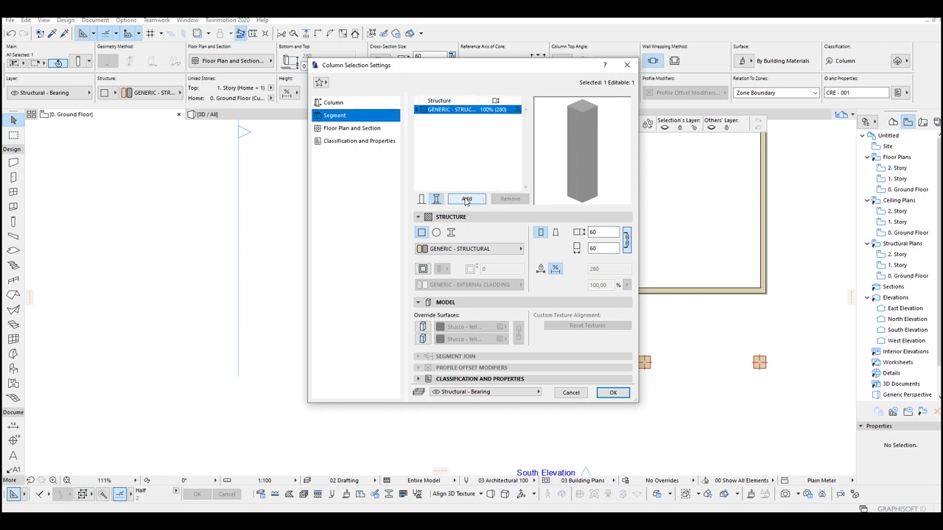
{"action": "left_click", "coordinate": [466, 198]}
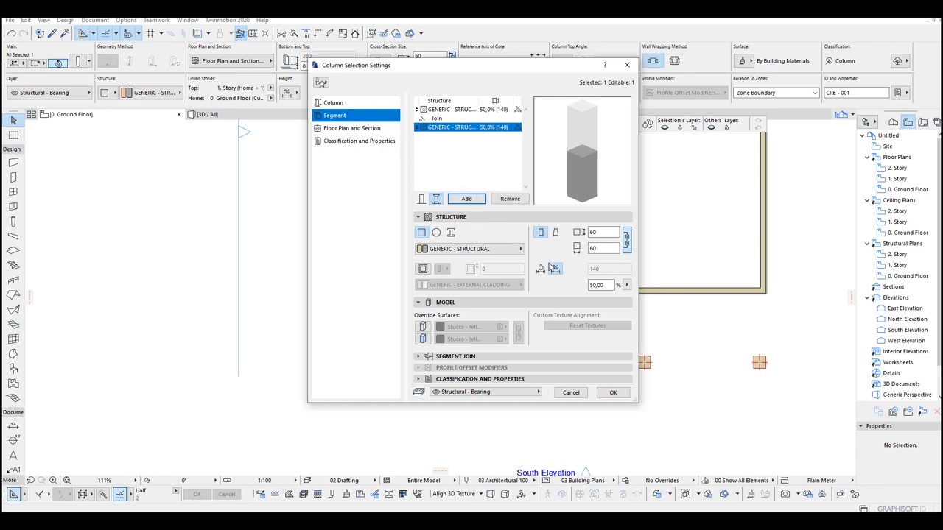
Give the lower column segment a fixed height of 40 cm and a 100 by 100 cm cross-section.
{"action": "left_click", "coordinate": [544, 271]}
{"action": "left_click", "coordinate": [545, 271]}
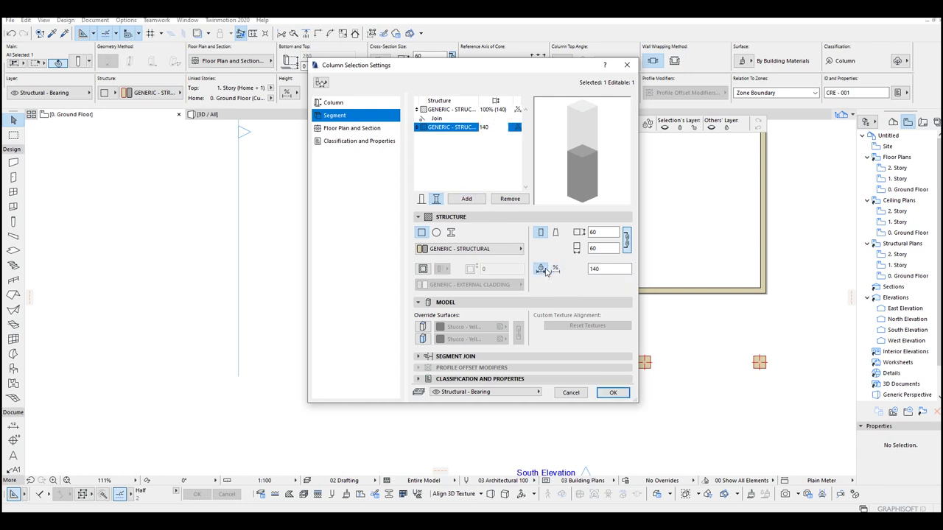
{"action": "left_click_drag", "start_coordinate": [614, 270], "coordinate": [573, 274]}
{"action": "type", "text": "4"}
{"action": "key", "text": "Tab"}
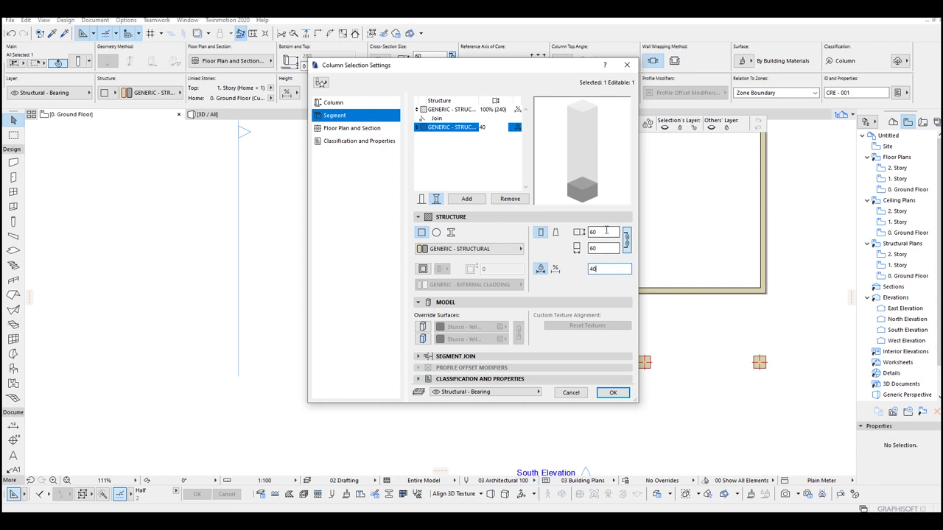
{"action": "type", "text": "100"}
{"action": "key", "text": "Tab"}
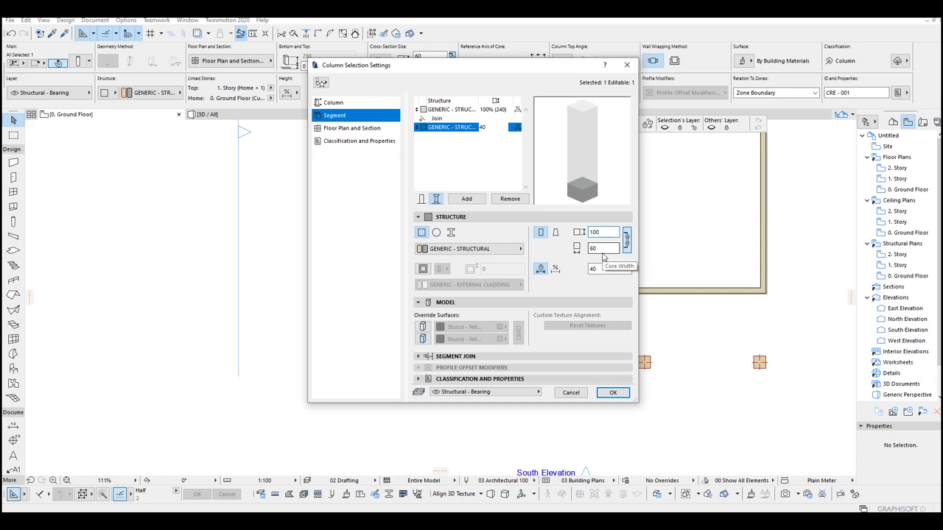
{"action": "type", "text": "100"}
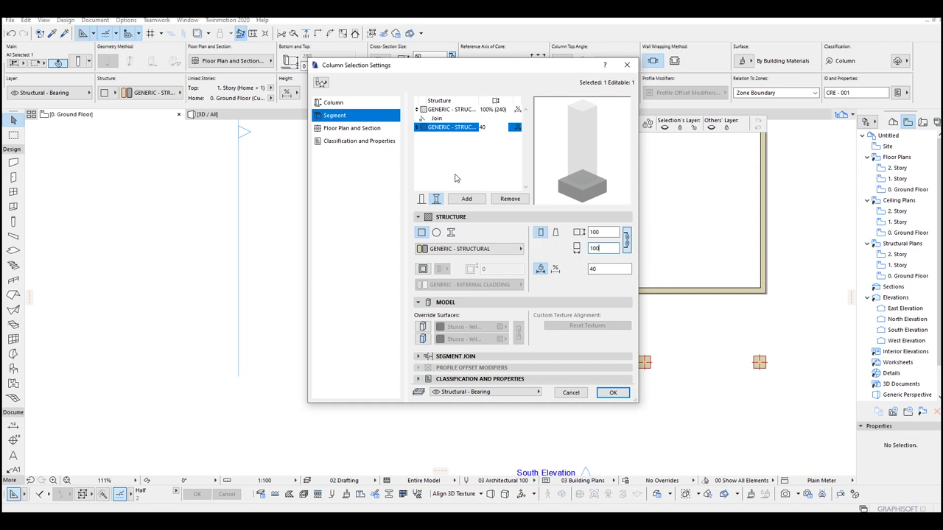
Set the column's base elevation to -40 cm relative to Project Zero and apply the settings.
{"action": "left_click", "coordinate": [335, 103]}
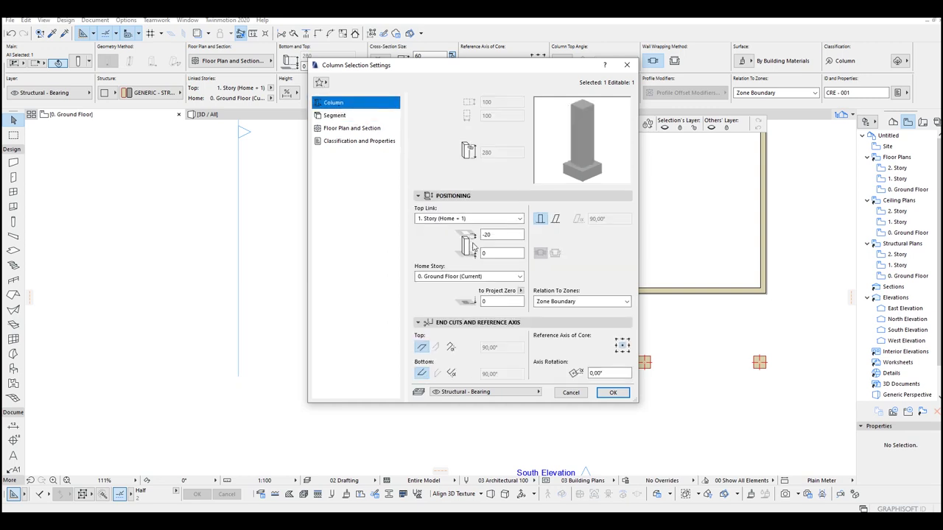
{"action": "left_click_drag", "start_coordinate": [499, 300], "coordinate": [467, 300]}
{"action": "type", "text": "-40"}
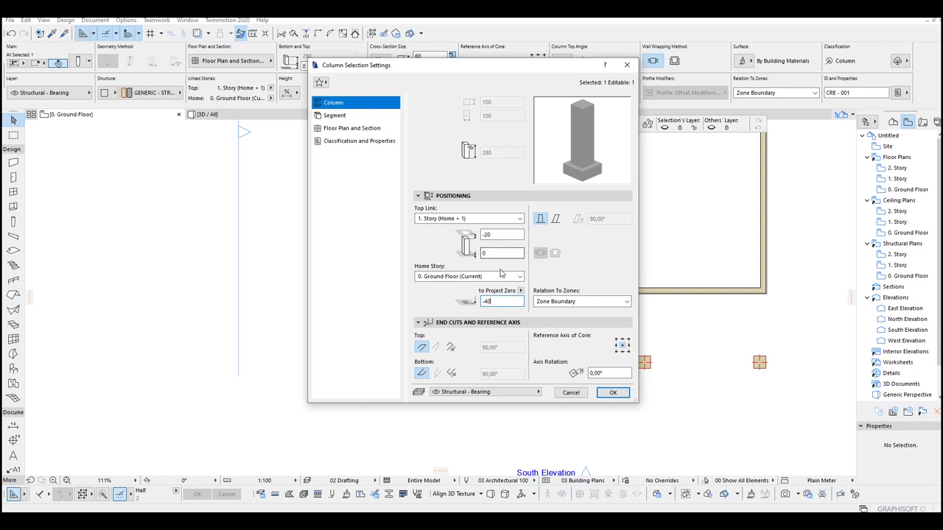
{"action": "left_click", "coordinate": [610, 392]}
Transfer the footed column's settings to the other three columns in the row.
{"action": "middle_click_drag", "start_coordinate": [486, 358], "coordinate": [487, 331]}
{"action": "key", "text": "Escape"}
{"action": "left_click", "coordinate": [423, 336], "text": "alt"}
{"action": "left_click", "coordinate": [425, 335], "text": "alt"}
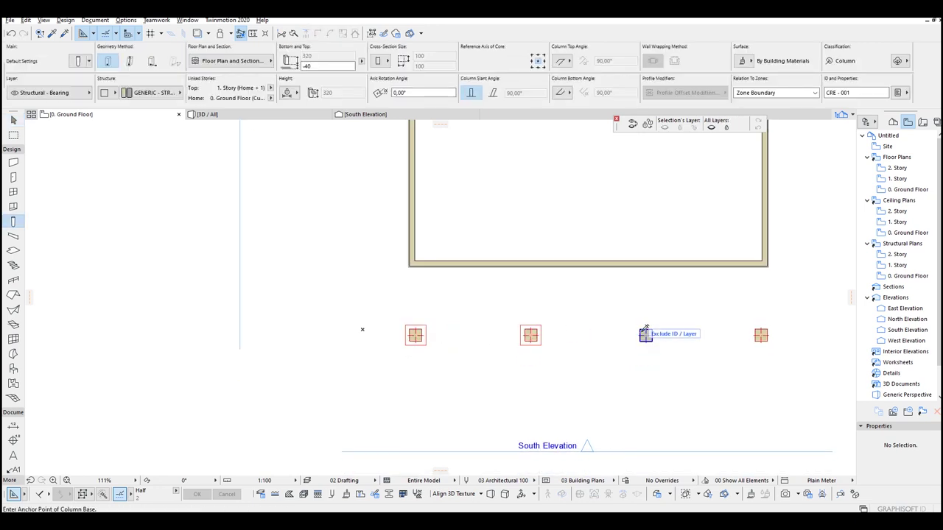
{"action": "left_click", "coordinate": [645, 335]}
{"action": "key", "text": "Escape"}
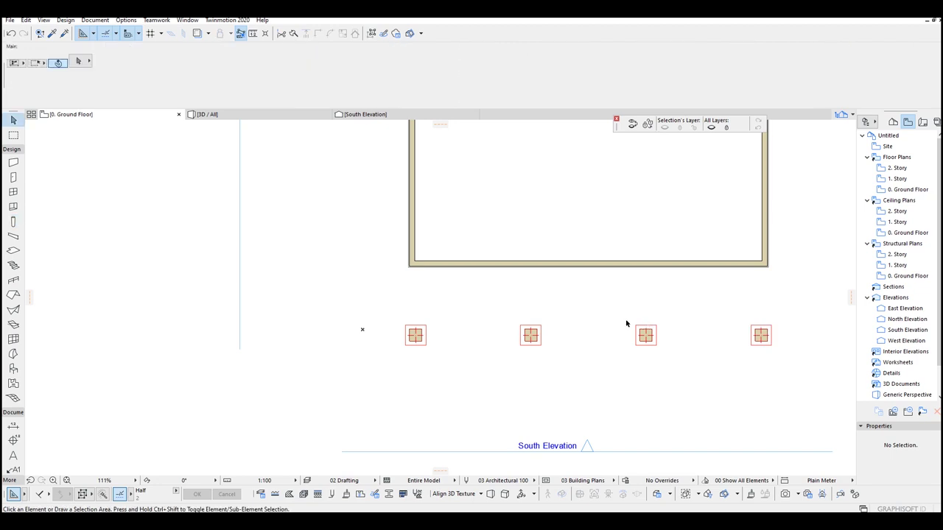
Select all four columns in 3D and enlarge their base segment's cross-section to 150 by 150 cm.
{"action": "key", "text": "F3"}
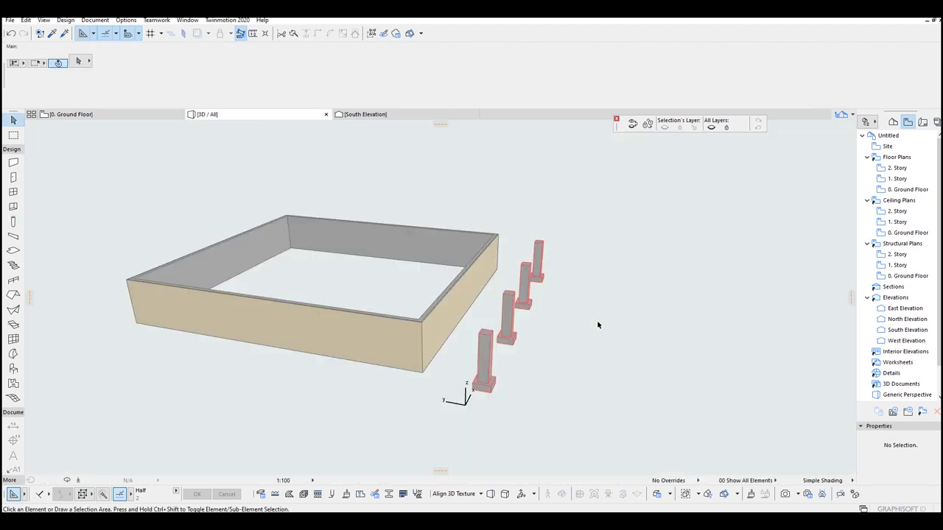
{"action": "middle_click_drag", "start_coordinate": [520, 364], "coordinate": [540, 345], "text": "shift"}
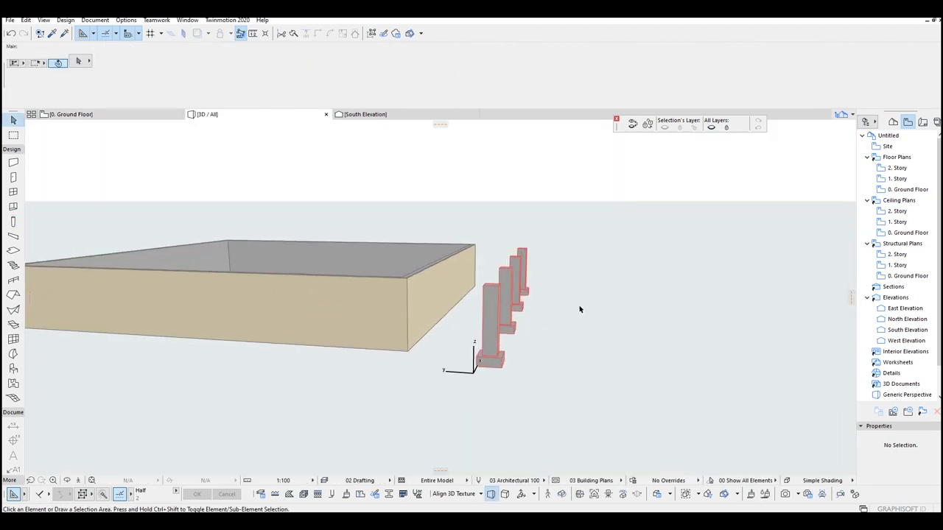
{"action": "left_click_drag", "start_coordinate": [579, 302], "coordinate": [495, 244]}
{"action": "left_click", "coordinate": [495, 243]}
{"action": "key", "text": "ctrl+t"}
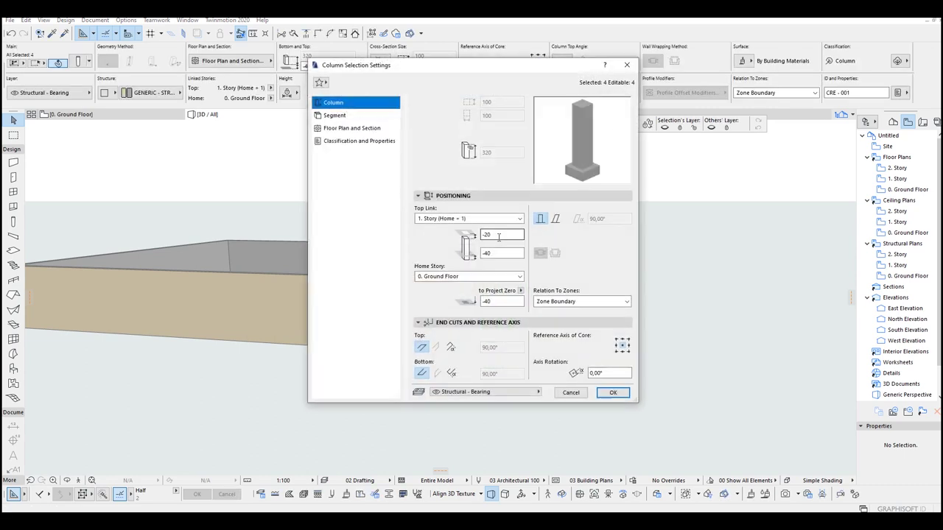
{"action": "left_click", "coordinate": [334, 115]}
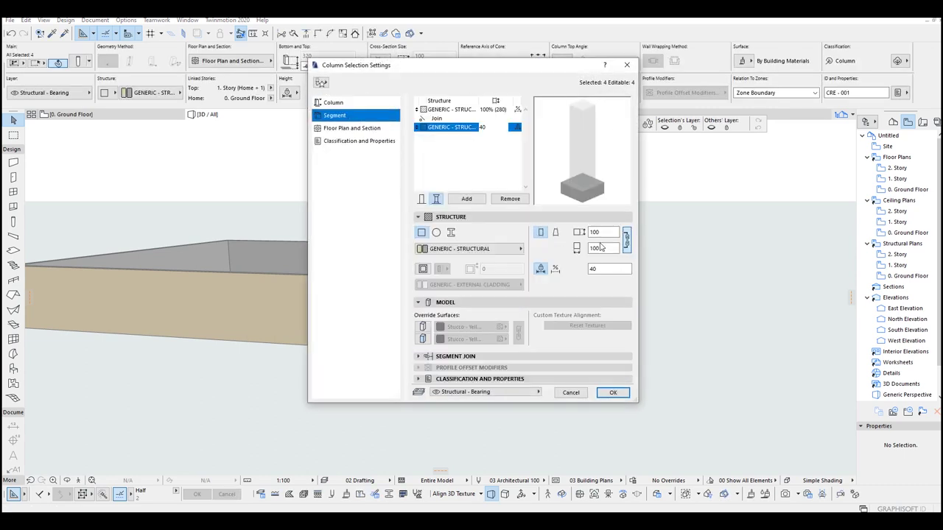
{"action": "double_click", "coordinate": [595, 232]}
{"action": "left_click", "coordinate": [626, 239]}
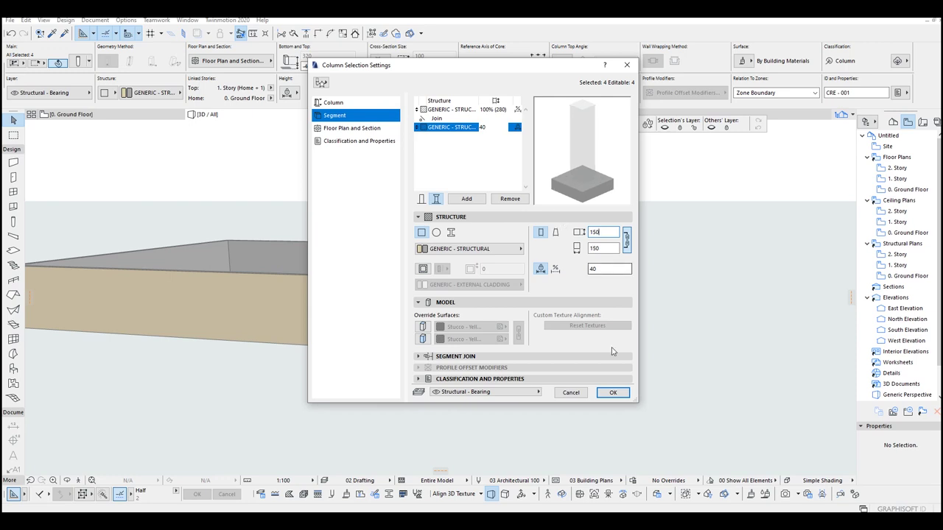
{"action": "left_click", "coordinate": [614, 394]}
{"action": "mouse_move", "coordinate": [442, 381]}
{"action": "middle_mouse_down", "text": "shift"}
{"action": "mouse_move", "coordinate": [515, 337]}
{"action": "mouse_move", "coordinate": [305, 358]}
{"action": "mouse_move", "coordinate": [304, 369]}
{"action": "mouse_move", "coordinate": [399, 369]}
{"action": "middle_mouse_up", "text": "shift"}
{"action": "key", "text": "Escape"}
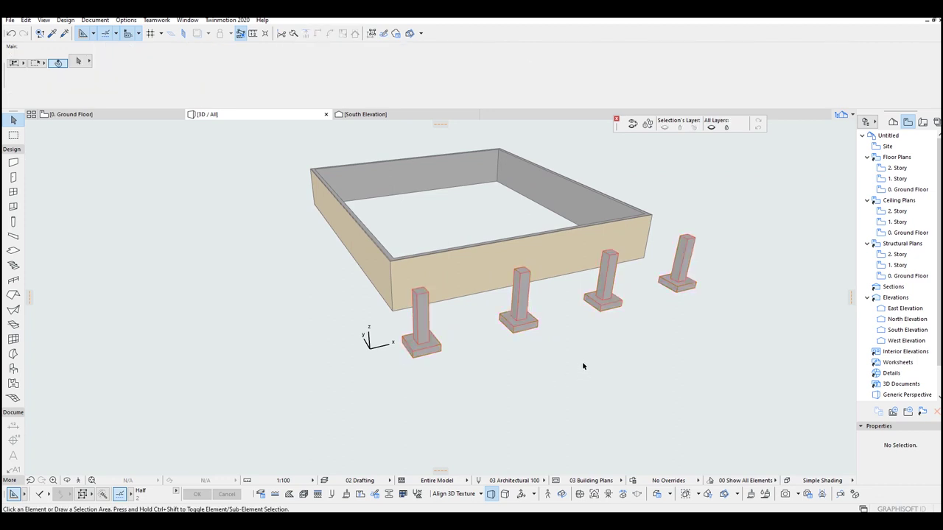
Place a copy of all the walls and columns east of the original building in 3D.
{"action": "scroll", "coordinate": [593, 313], "scroll_direction": "down", "scroll_amount": 2}
{"action": "middle_click_drag", "start_coordinate": [658, 284], "coordinate": [631, 341]}
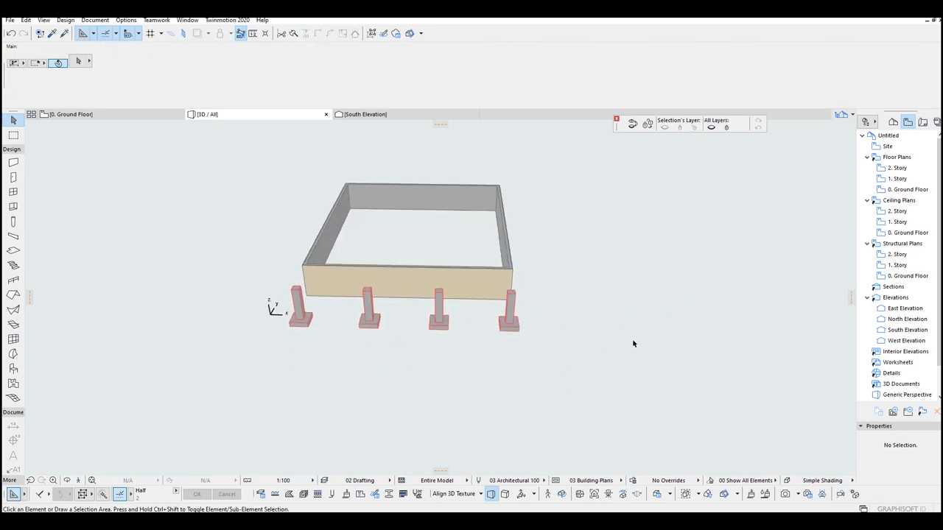
{"action": "left_click_drag", "start_coordinate": [651, 375], "coordinate": [245, 144]}
{"action": "key", "text": "ctrl+d"}
{"action": "left_click", "coordinate": [341, 161]}
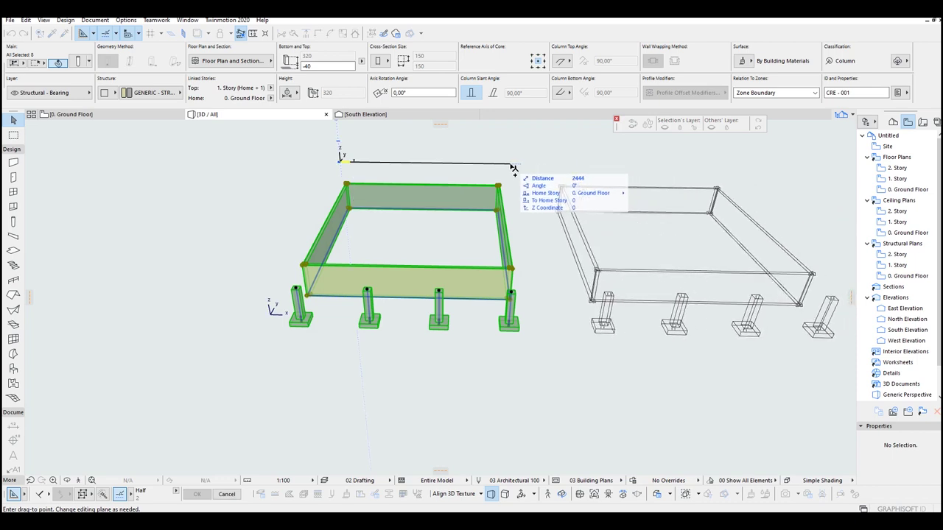
{"action": "left_click", "coordinate": [585, 166]}
{"action": "key", "text": "Escape"}
{"action": "middle_click_drag", "start_coordinate": [557, 170], "coordinate": [474, 187]}
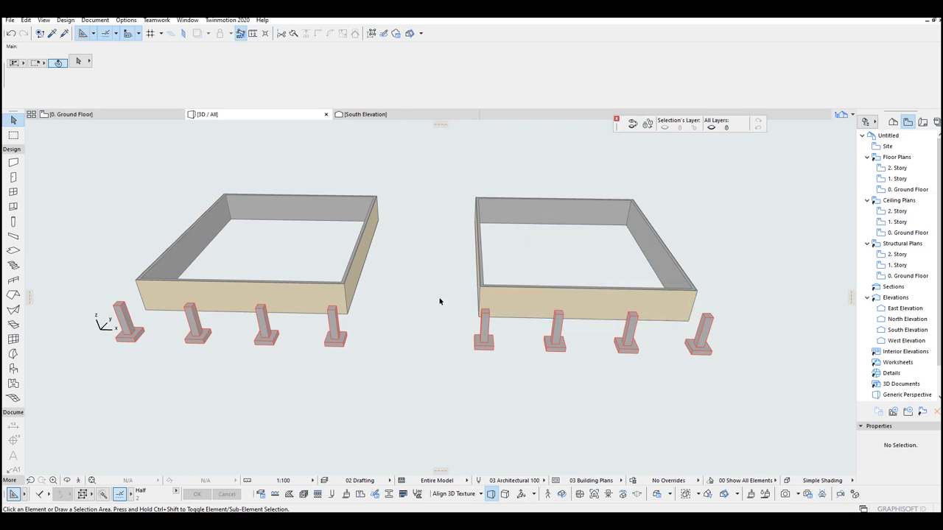
Set up the Beam tool on the ground floor plan with the Precast Inverted Tee complex profile.
{"action": "key", "text": "F2"}
{"action": "scroll", "coordinate": [444, 294], "scroll_direction": "down", "scroll_amount": 4}
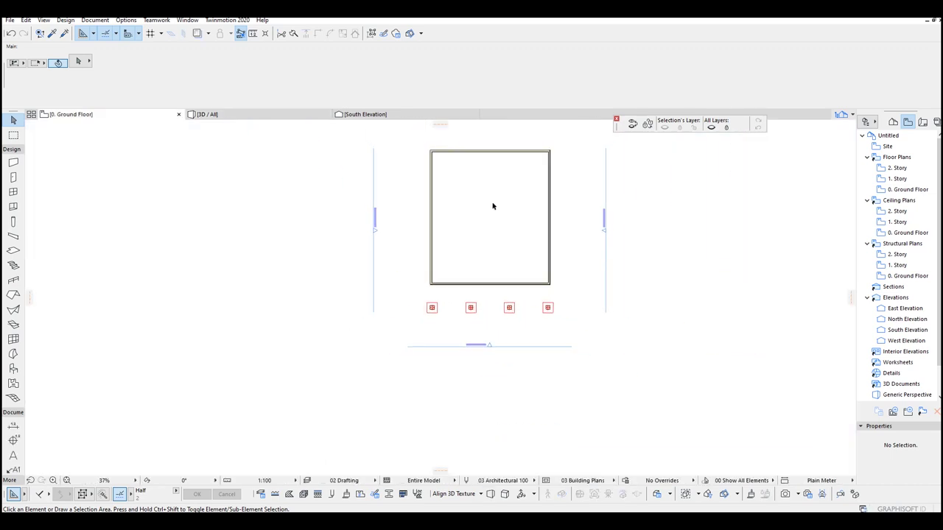
{"action": "middle_click_drag", "start_coordinate": [493, 204], "coordinate": [495, 248]}
{"action": "scroll", "coordinate": [495, 248], "scroll_direction": "up", "scroll_amount": 2}
{"action": "mouse_move", "coordinate": [721, 280]}
{"action": "middle_mouse_down"}
{"action": "mouse_move", "coordinate": [522, 269]}
{"action": "mouse_move", "coordinate": [511, 260]}
{"action": "middle_mouse_up"}
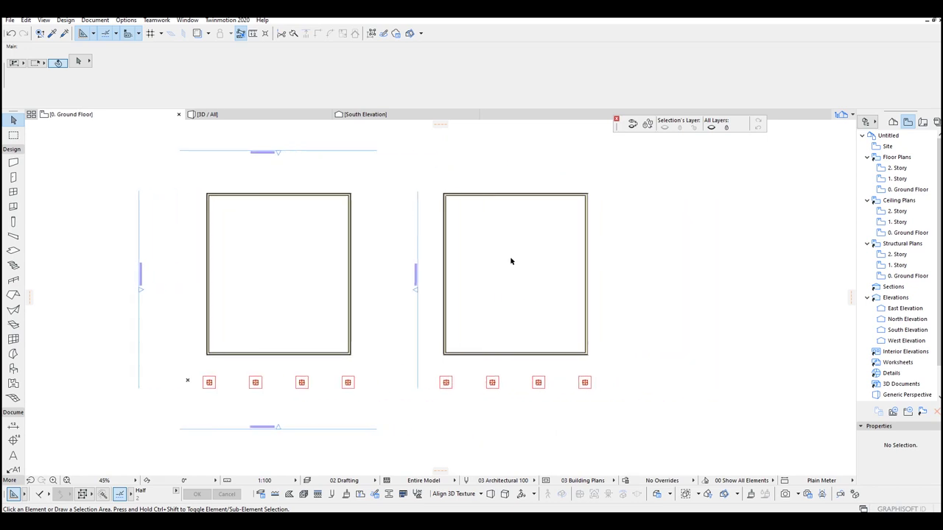
{"action": "left_click", "coordinate": [13, 237]}
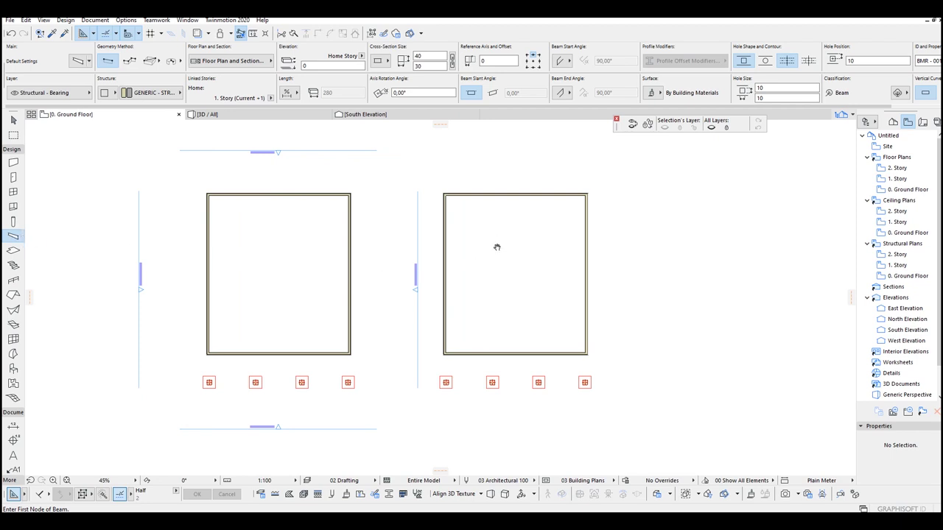
{"action": "middle_click_drag", "start_coordinate": [497, 248], "coordinate": [495, 249]}
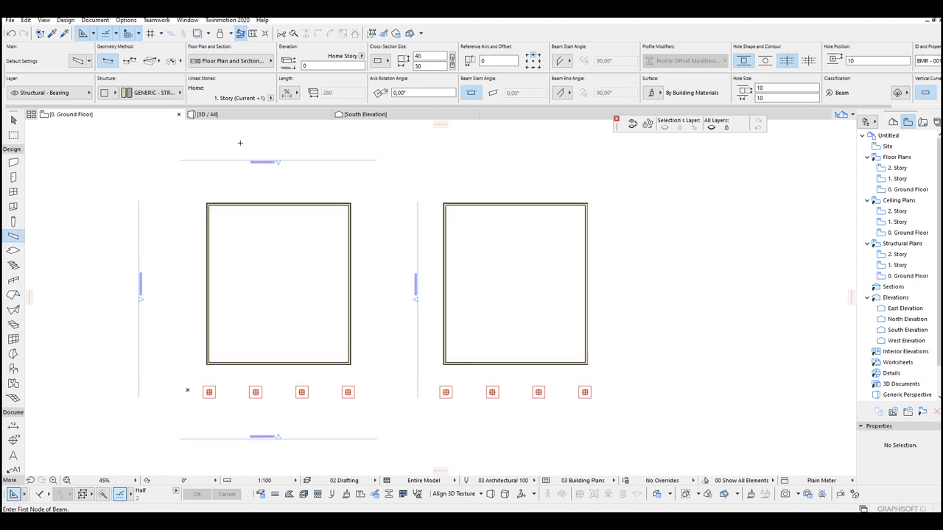
{"action": "left_click", "coordinate": [110, 94]}
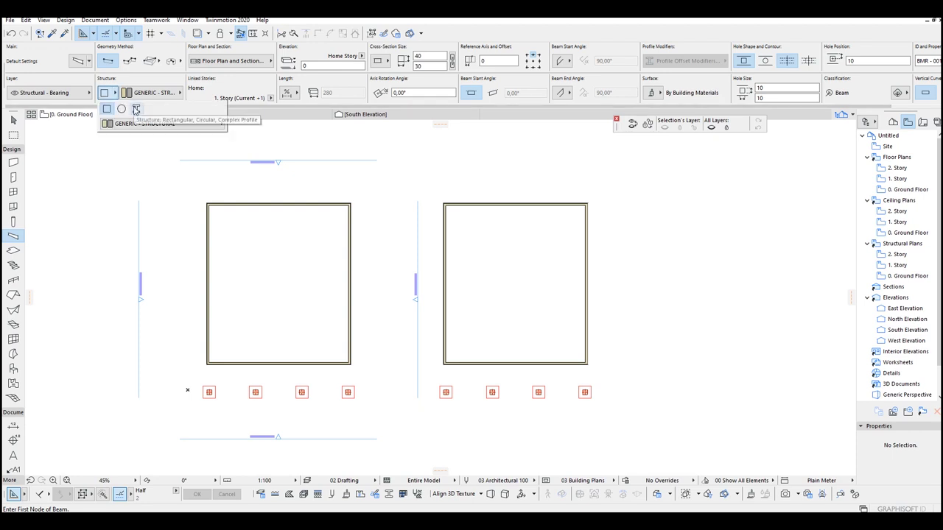
{"action": "left_click", "coordinate": [135, 109]}
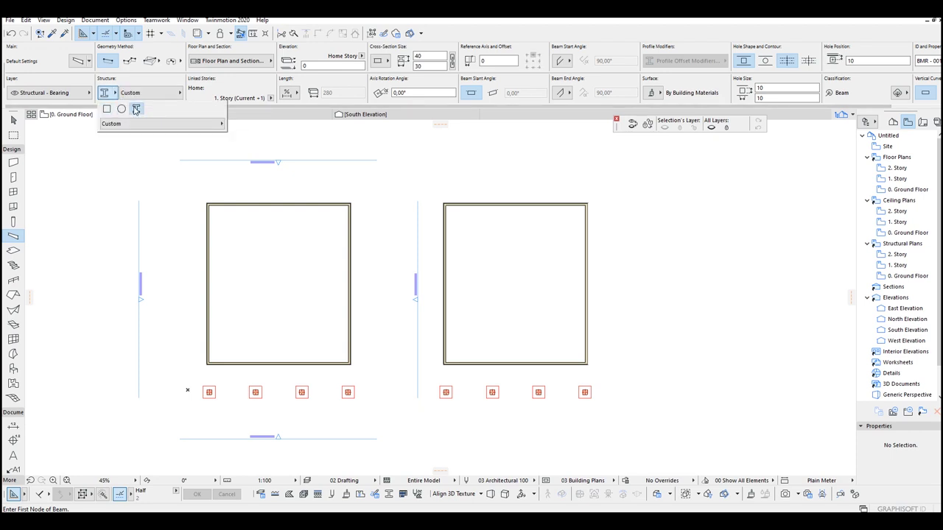
{"action": "mouse_move", "coordinate": [148, 126]}
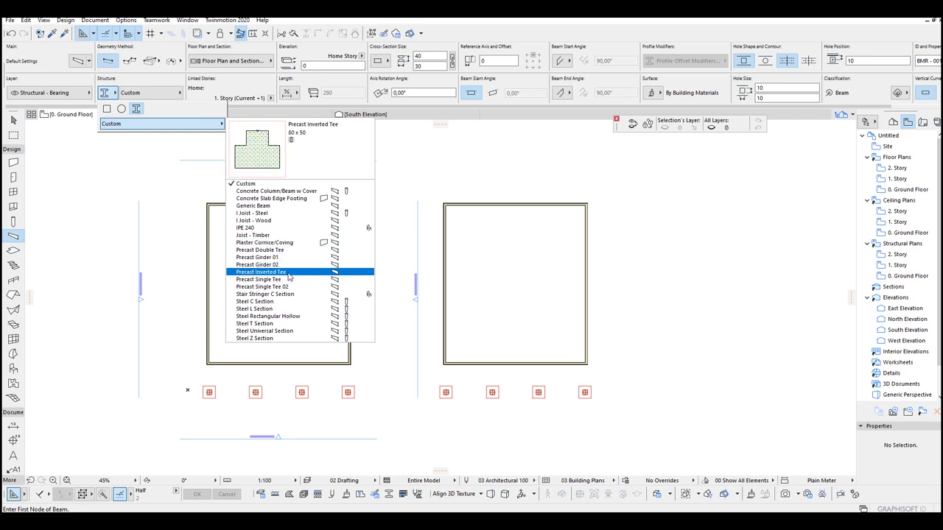
{"action": "left_click", "coordinate": [261, 271]}
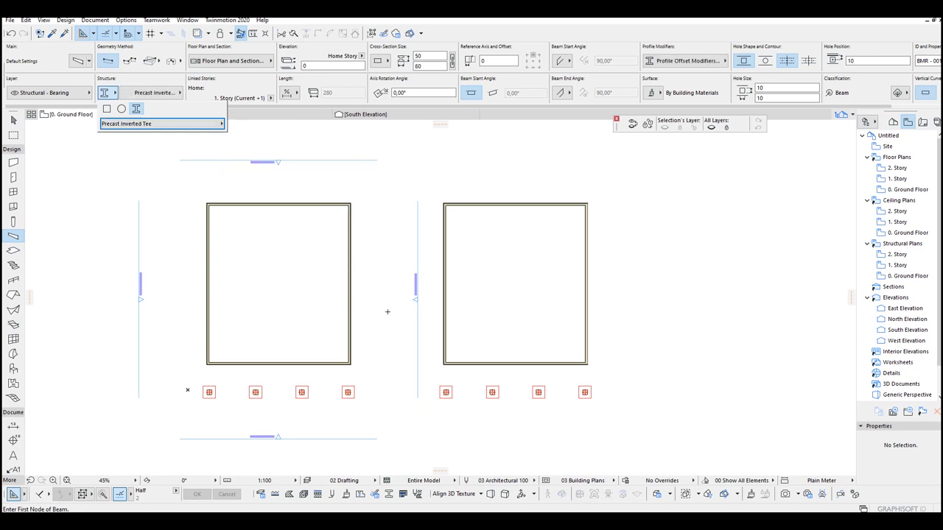
Trace Precast Inverted Tee beams automatically along the walls of the eastern building.
{"action": "middle_click_drag", "start_coordinate": [435, 322], "coordinate": [425, 320]}
{"action": "scroll", "coordinate": [458, 366], "scroll_direction": "up", "scroll_amount": 6}
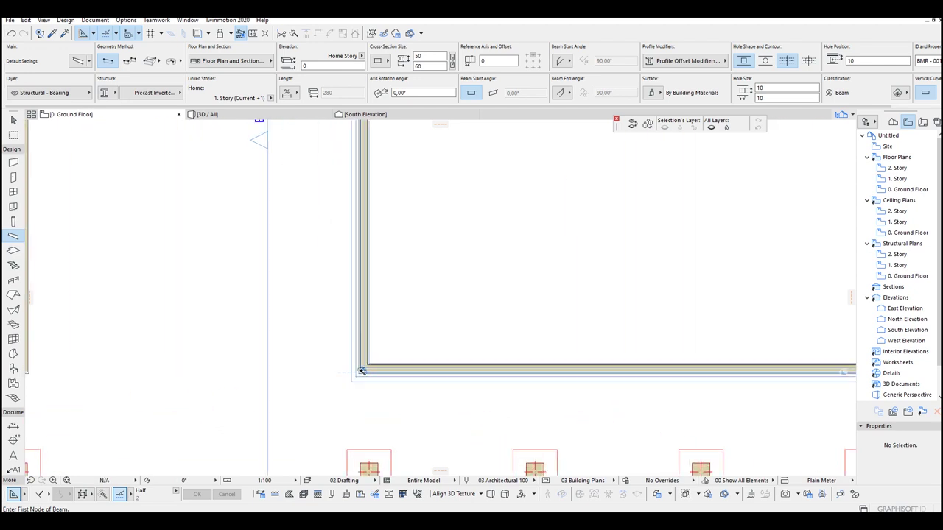
{"action": "key", "text": "Escape"}
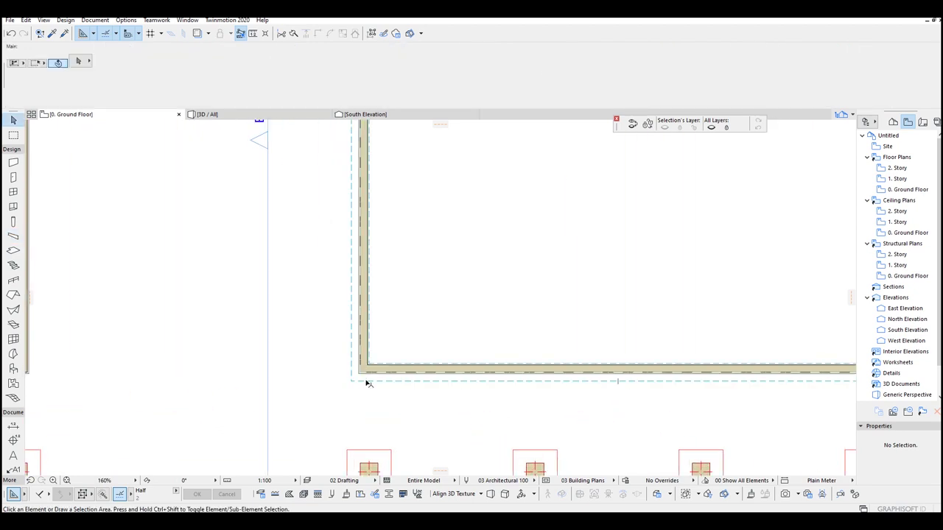
Select the four beams around the eastern building on the floor plan and set their height to Project Zero to 0.
{"action": "left_click", "coordinate": [367, 380]}
{"action": "scroll", "coordinate": [369, 374], "scroll_direction": "up", "scroll_amount": 5}
{"action": "scroll", "coordinate": [371, 355], "scroll_direction": "down", "scroll_amount": 5}
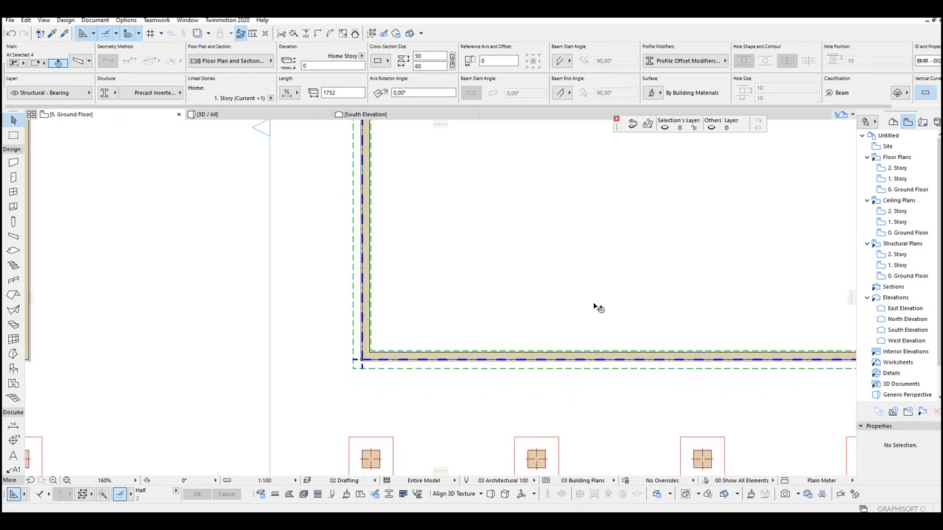
{"action": "middle_click_drag", "start_coordinate": [839, 353], "coordinate": [374, 383]}
{"action": "scroll", "coordinate": [427, 393], "scroll_direction": "up", "scroll_amount": 2}
{"action": "scroll", "coordinate": [427, 394], "scroll_direction": "down", "scroll_amount": 3}
{"action": "scroll", "coordinate": [295, 263], "scroll_direction": "down", "scroll_amount": 1}
{"action": "middle_click_drag", "start_coordinate": [295, 263], "coordinate": [445, 380]}
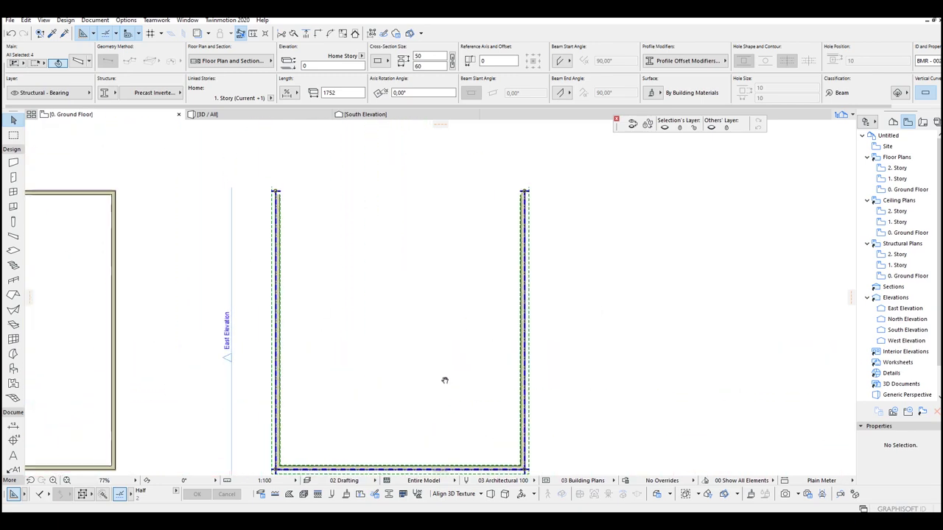
{"action": "key", "text": "ctrl+t"}
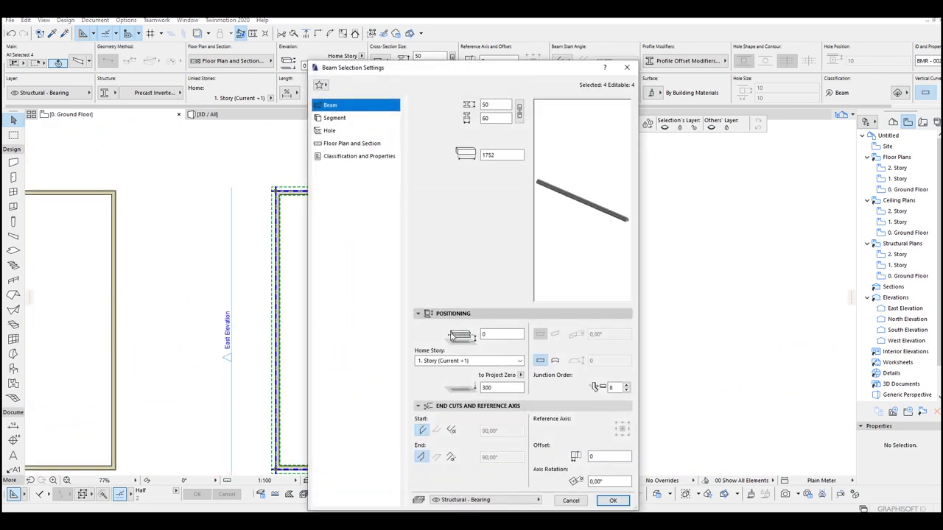
{"action": "left_click_drag", "start_coordinate": [501, 387], "coordinate": [452, 390]}
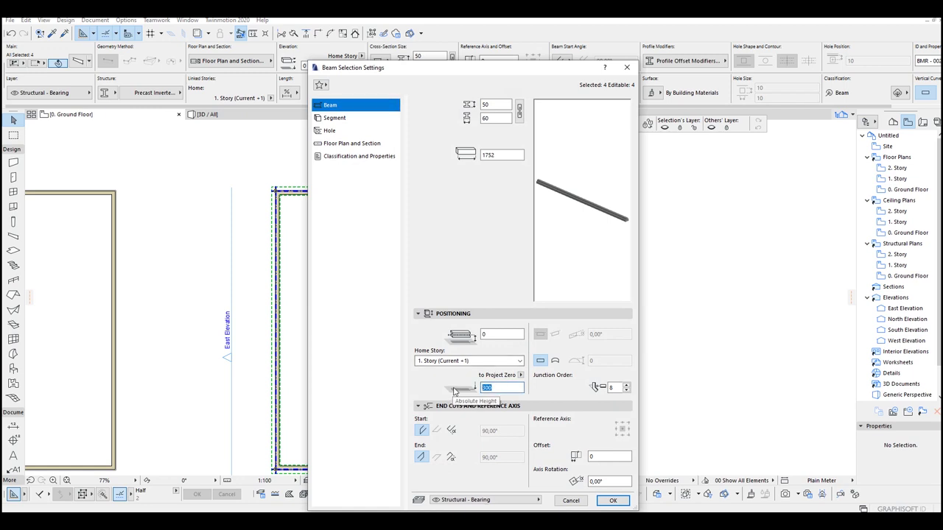
{"action": "type", "text": "0"}
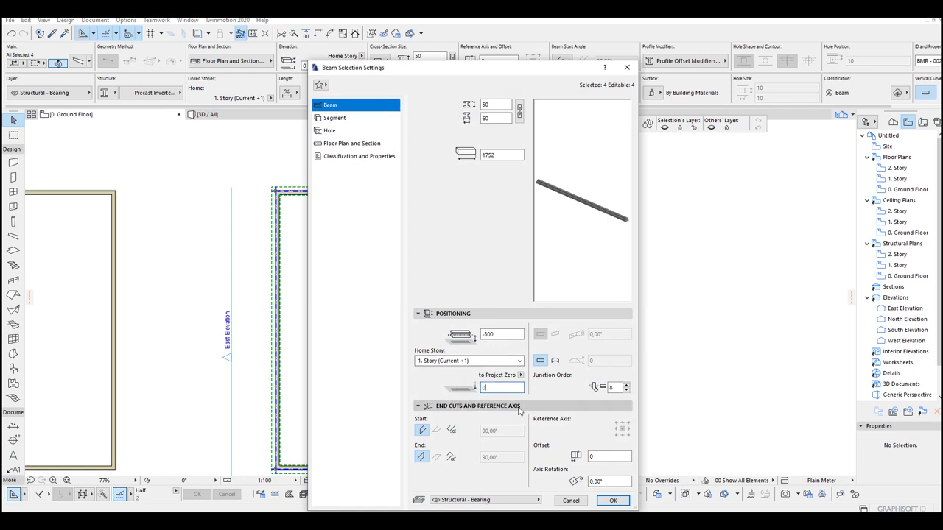
{"action": "left_click", "coordinate": [613, 500]}
{"action": "middle_click_drag", "start_coordinate": [460, 395], "coordinate": [531, 368]}
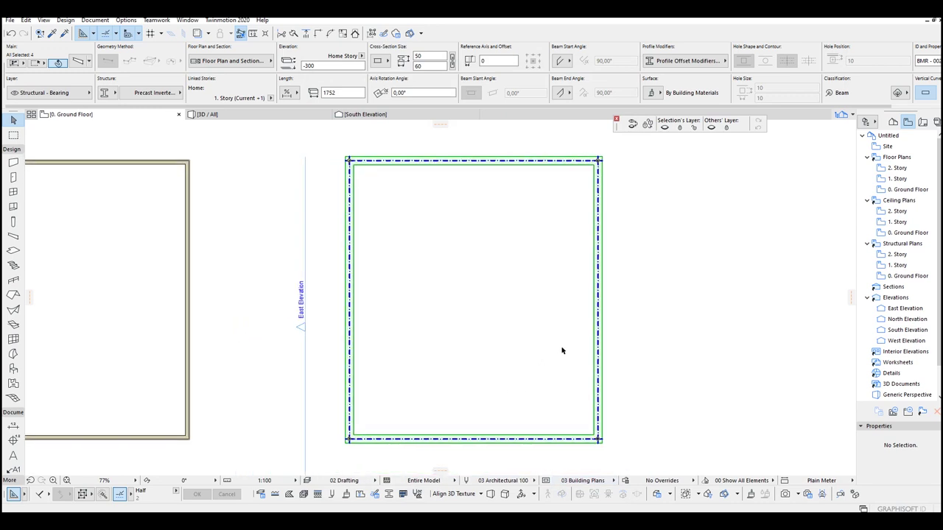
{"action": "key", "text": "Escape"}
Select the four beams beneath the eastern building's walls in 3D and set their cross-section width to 120 cm.
{"action": "key", "text": "F3"}
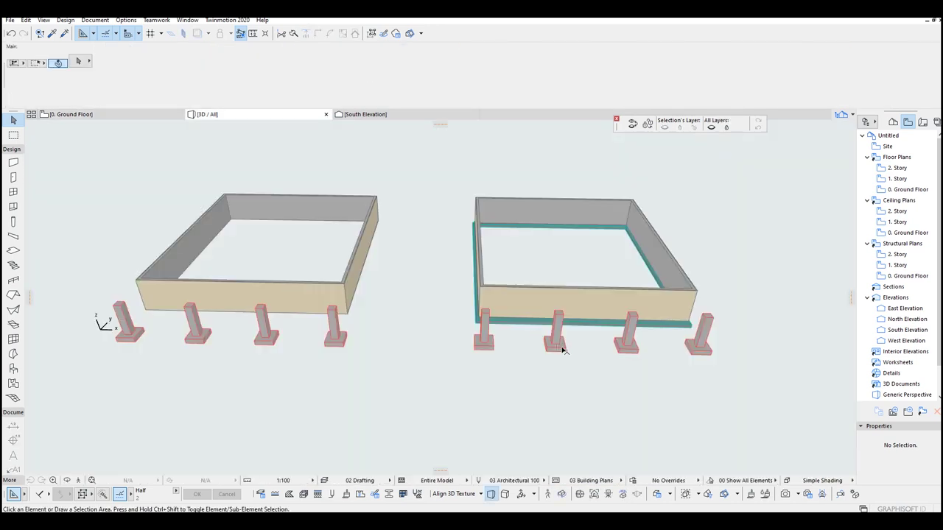
{"action": "middle_click_drag", "start_coordinate": [562, 344], "coordinate": [557, 272], "text": "shift"}
{"action": "scroll", "coordinate": [511, 273], "scroll_direction": "up", "scroll_amount": 5}
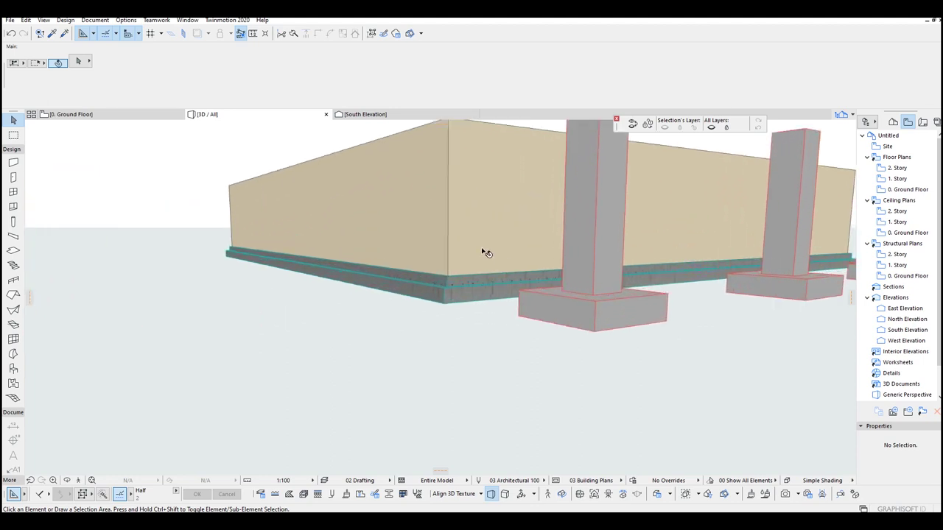
{"action": "left_click", "coordinate": [484, 248]}
{"action": "left_click", "coordinate": [453, 293]}
{"action": "middle_click_drag", "start_coordinate": [445, 293], "coordinate": [516, 309], "text": "shift"}
{"action": "middle_click_drag", "start_coordinate": [617, 314], "coordinate": [562, 336], "text": "shift"}
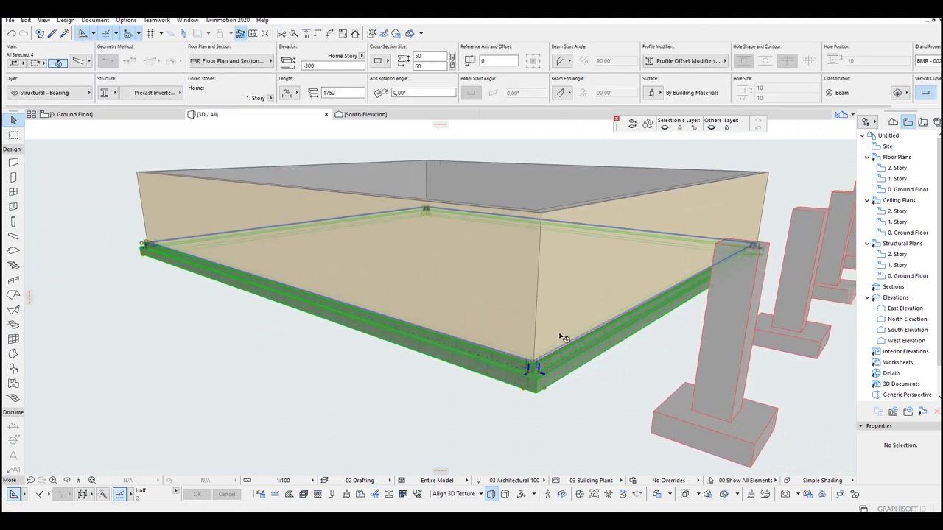
{"action": "scroll", "coordinate": [565, 374], "scroll_direction": "up", "scroll_amount": 2}
{"action": "scroll", "coordinate": [561, 372], "scroll_direction": "up", "scroll_amount": 2}
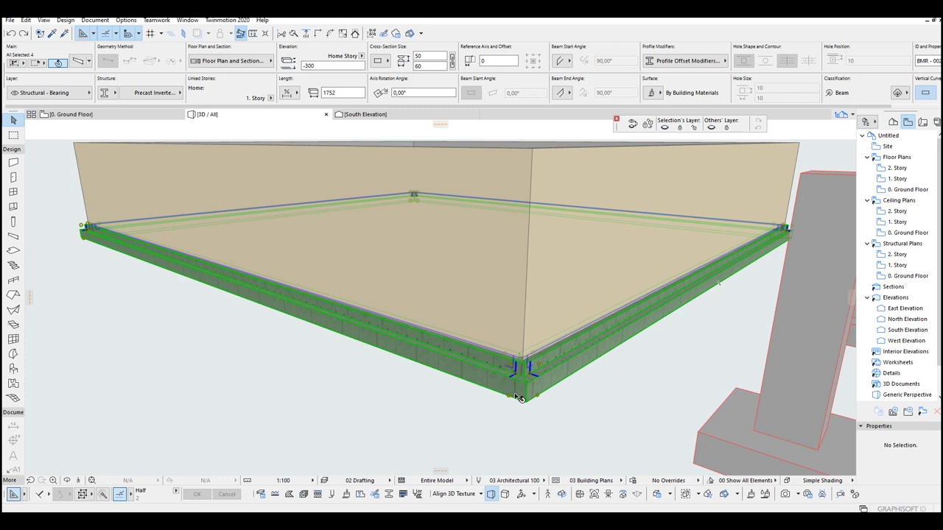
{"action": "key", "text": "ctrl+t"}
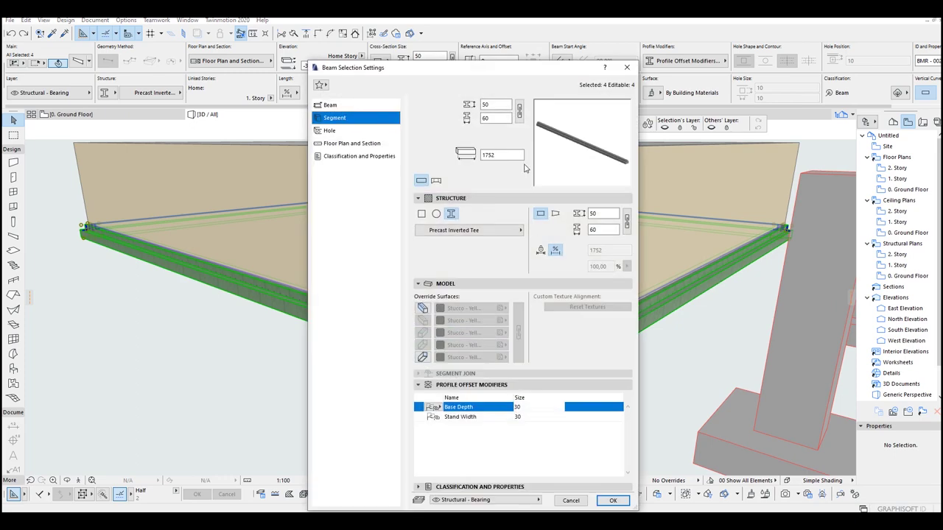
{"action": "double_click", "coordinate": [495, 118]}
{"action": "double_click", "coordinate": [496, 104]}
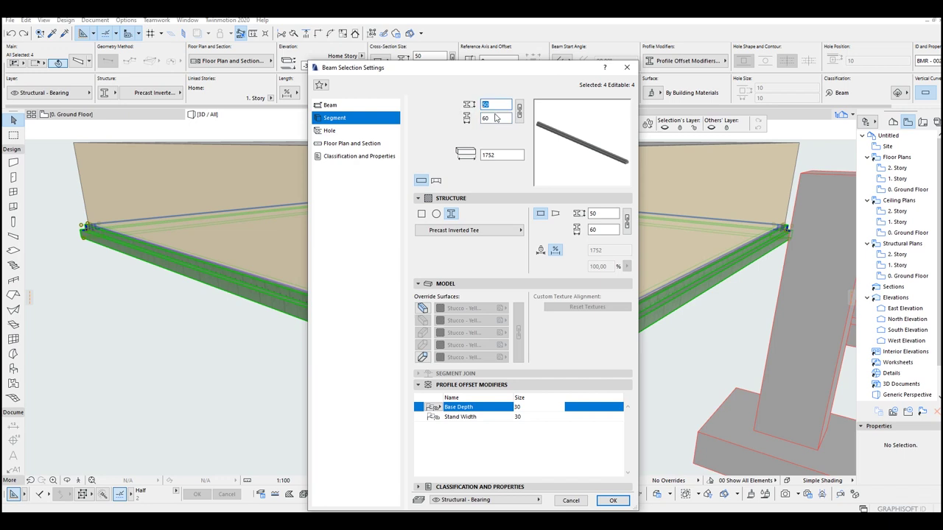
{"action": "double_click", "coordinate": [495, 118]}
{"action": "type", "text": "150"}
{"action": "key", "text": "BackSpace"}
{"action": "key", "text": "BackSpace"}
{"action": "type", "text": "20"}
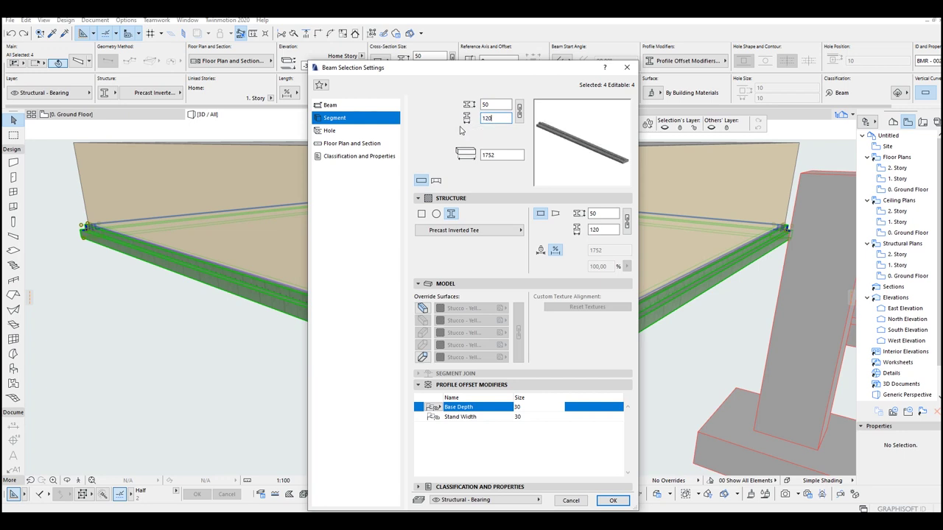
{"action": "left_click", "coordinate": [611, 500]}
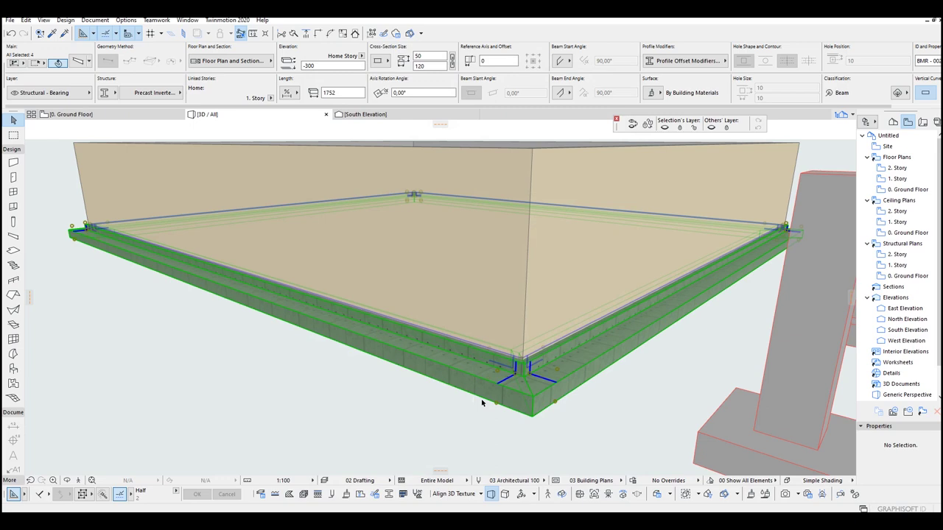
Set the cross-section height of the four selected beams to 100 cm.
{"action": "double_click", "coordinate": [508, 368]}
{"action": "double_click", "coordinate": [495, 104]}
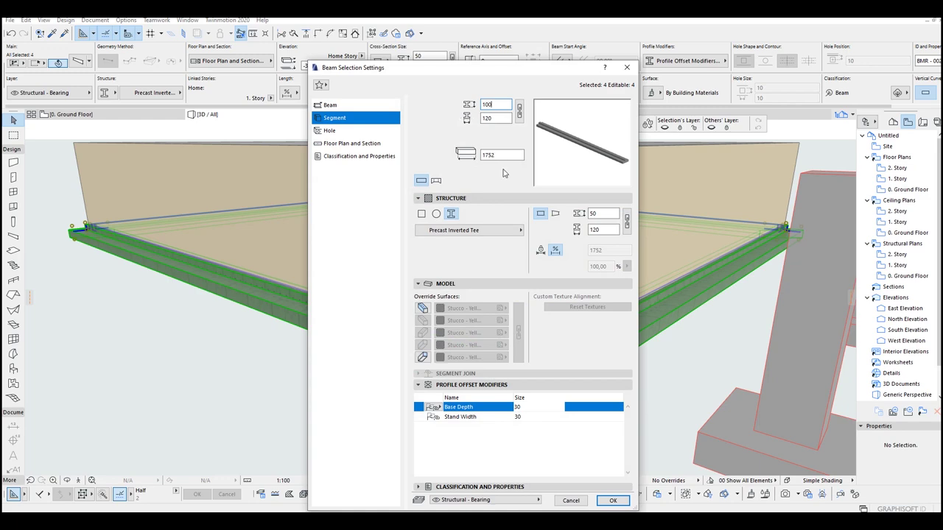
{"action": "left_click", "coordinate": [612, 500]}
{"action": "scroll", "coordinate": [549, 369], "scroll_direction": "up", "scroll_amount": 3}
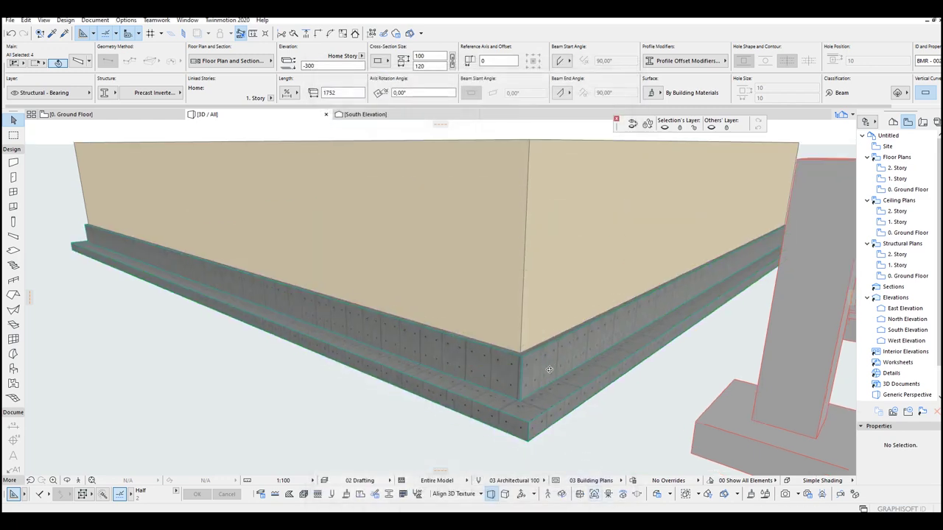
Set the Stand Width profile offset modifier of the selected beams to 40 cm.
{"action": "middle_click_drag", "start_coordinate": [548, 370], "coordinate": [652, 353], "text": "shift"}
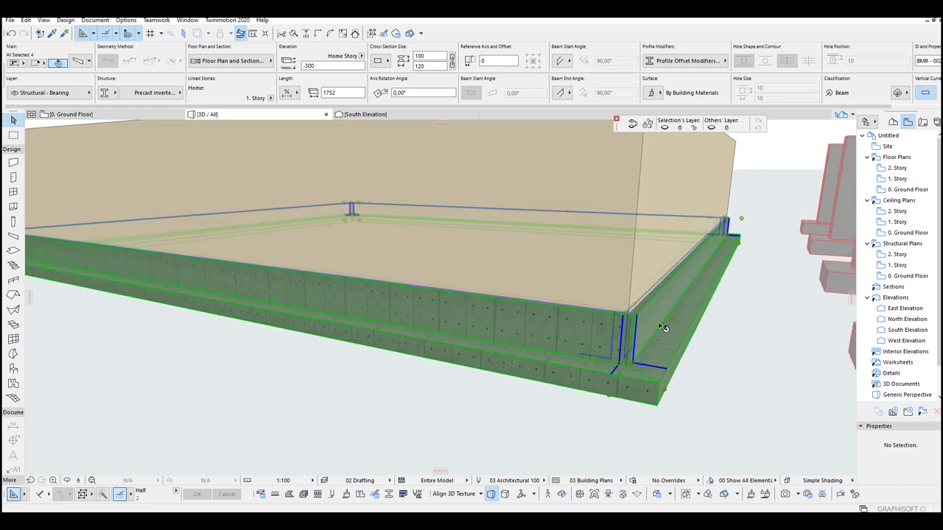
{"action": "double_click", "coordinate": [625, 321]}
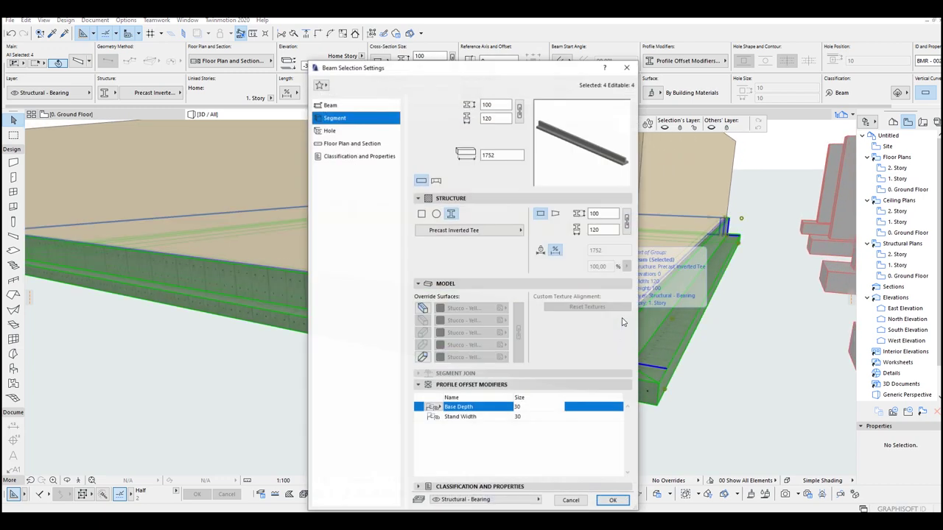
{"action": "left_click", "coordinate": [332, 105]}
{"action": "left_click", "coordinate": [338, 118]}
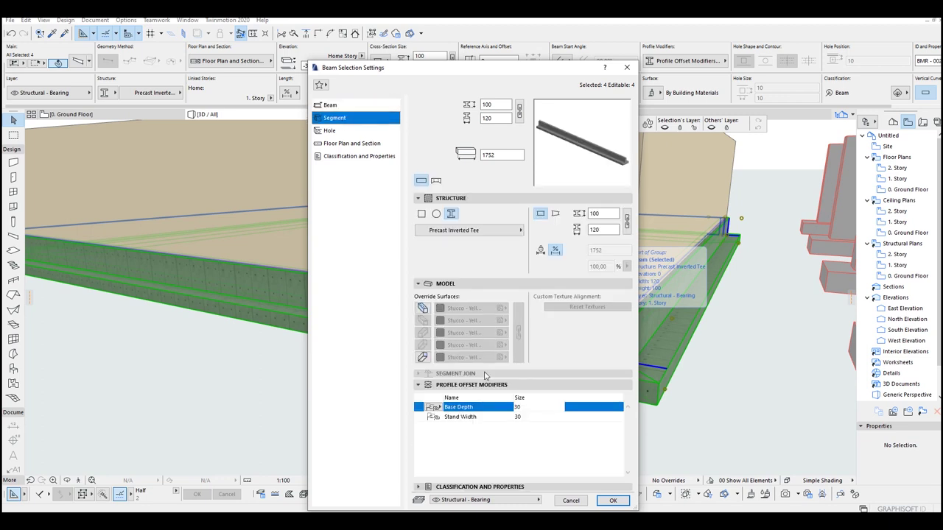
{"action": "left_click", "coordinate": [538, 411]}
{"action": "left_click", "coordinate": [537, 416]}
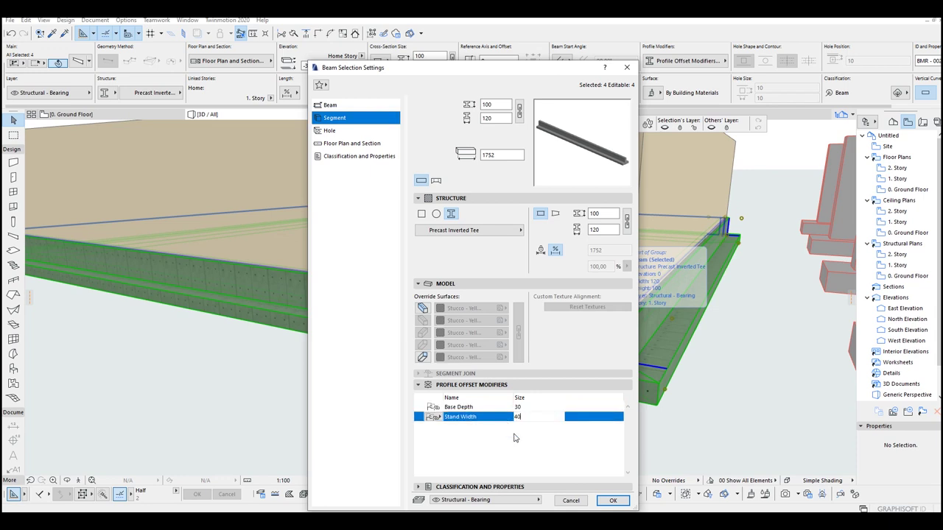
{"action": "left_click", "coordinate": [605, 502]}
{"action": "left_click", "coordinate": [610, 501]}
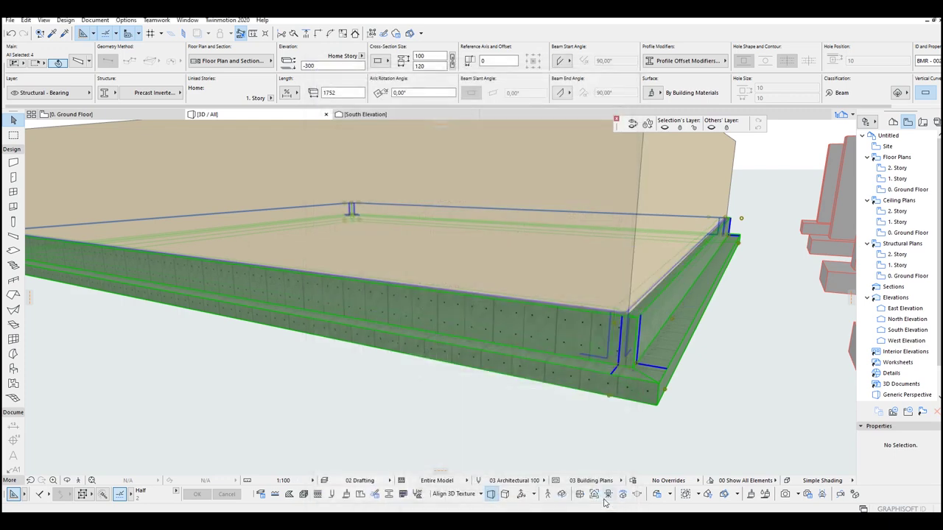
Set the Base Depth profile offset modifier of the selected beams to 40 cm.
{"action": "middle_click_drag", "start_coordinate": [629, 376], "coordinate": [567, 397]}
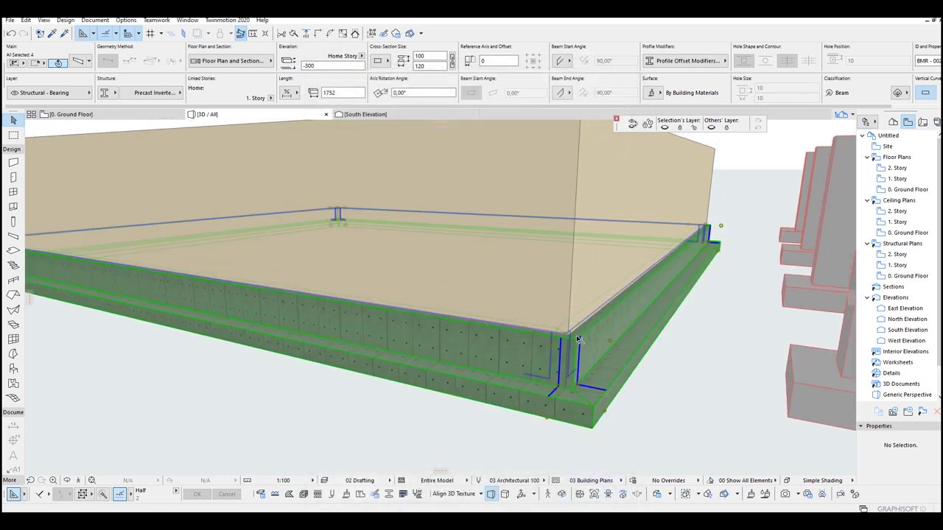
{"action": "key", "text": "ctrl+t"}
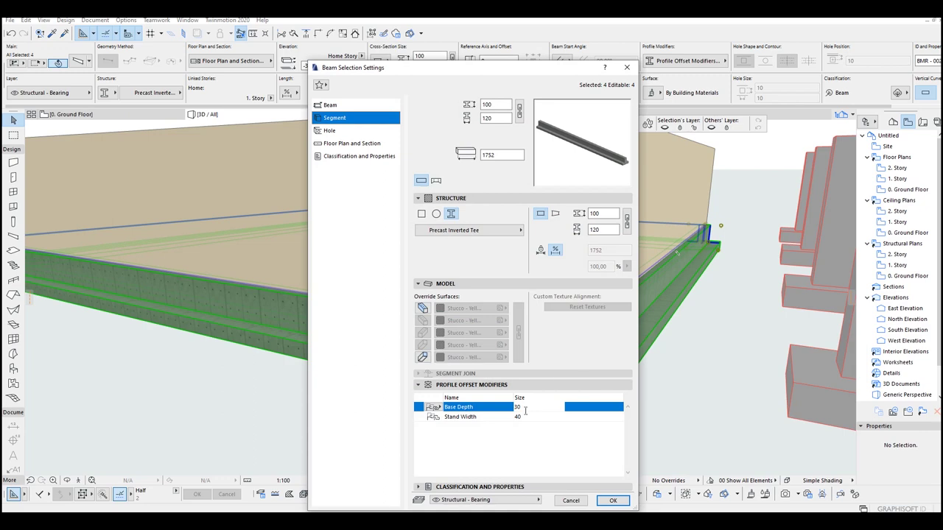
{"action": "left_click_drag", "start_coordinate": [524, 408], "coordinate": [497, 408]}
{"action": "type", "text": "4"}
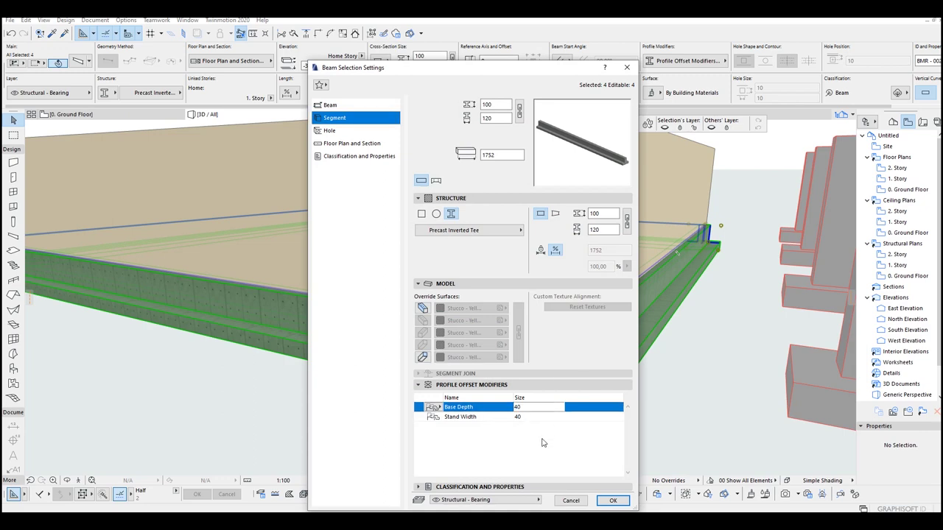
{"action": "left_click", "coordinate": [610, 501]}
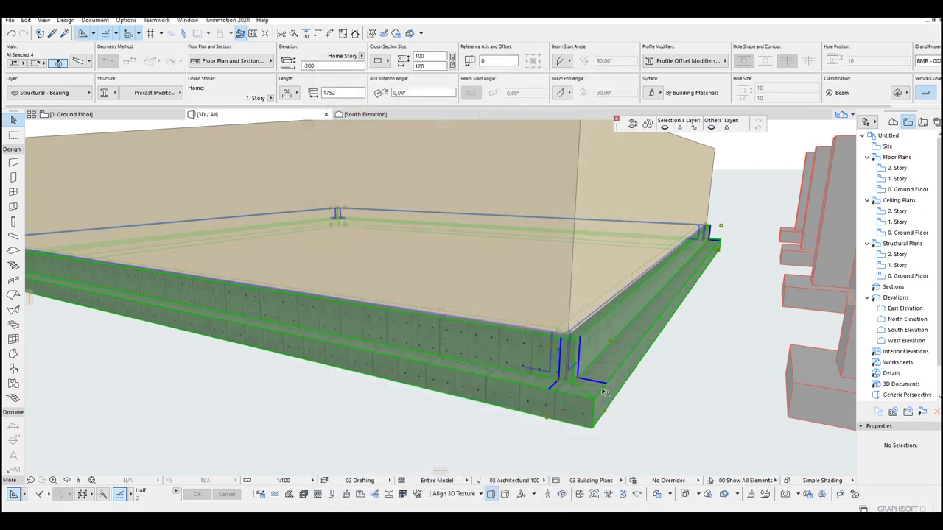
{"action": "middle_click_drag", "start_coordinate": [542, 402], "coordinate": [593, 386], "text": "shift"}
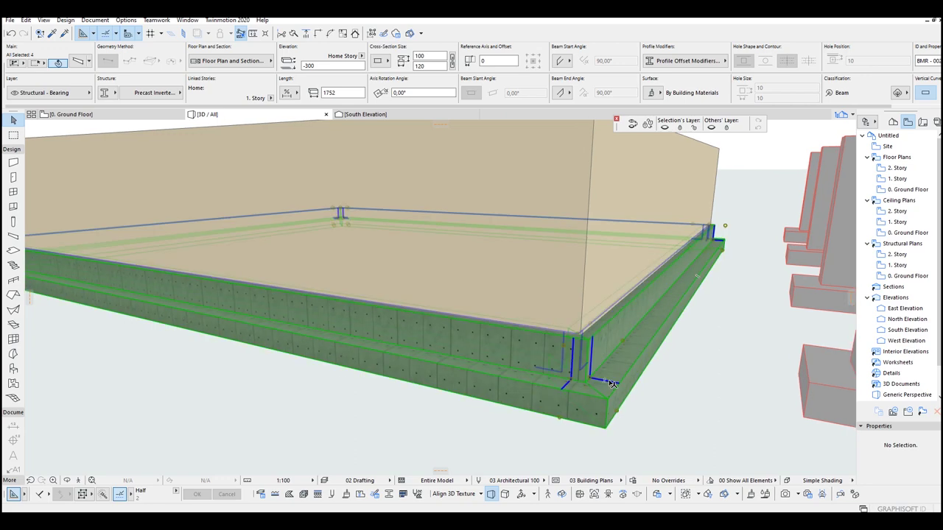
{"action": "left_click", "coordinate": [610, 383]}
{"action": "left_click", "coordinate": [610, 383]}
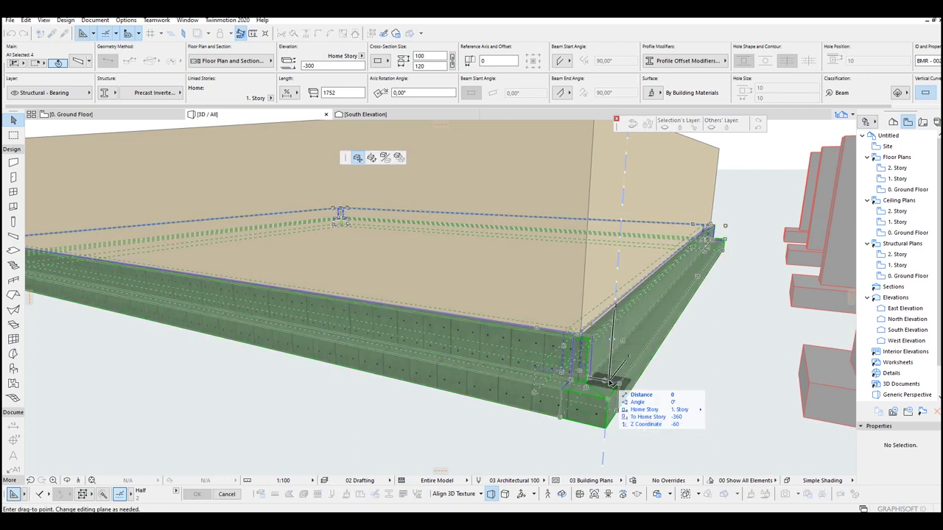
{"action": "left_click", "coordinate": [611, 384]}
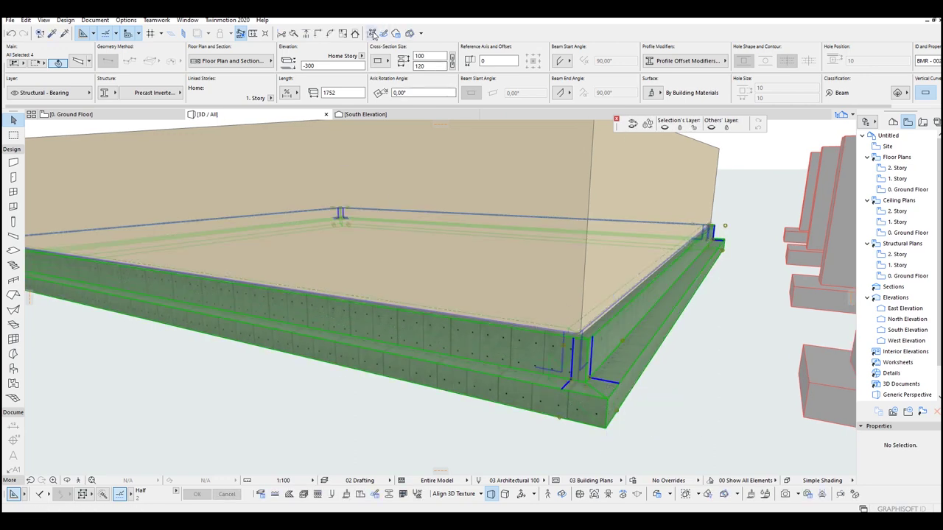
Suspend groups and graphically raise the beams' Base Depth modifier edge in 3D to thicken the inverted tee's base.
{"action": "left_click", "coordinate": [374, 34]}
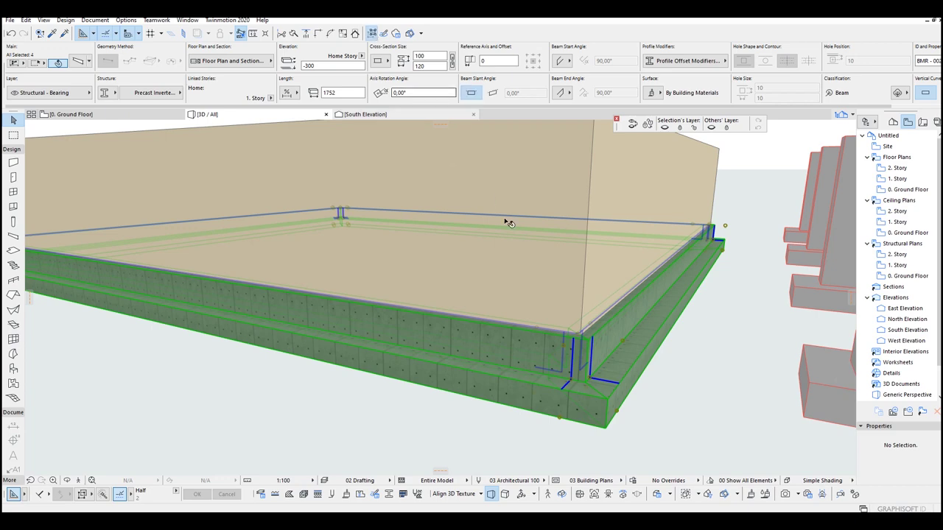
{"action": "left_click", "coordinate": [608, 382]}
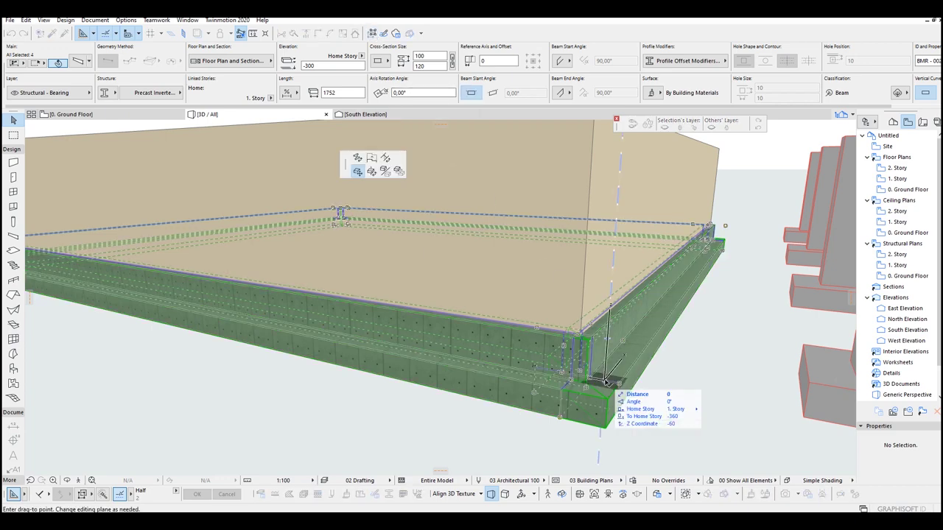
{"action": "left_click", "coordinate": [372, 158]}
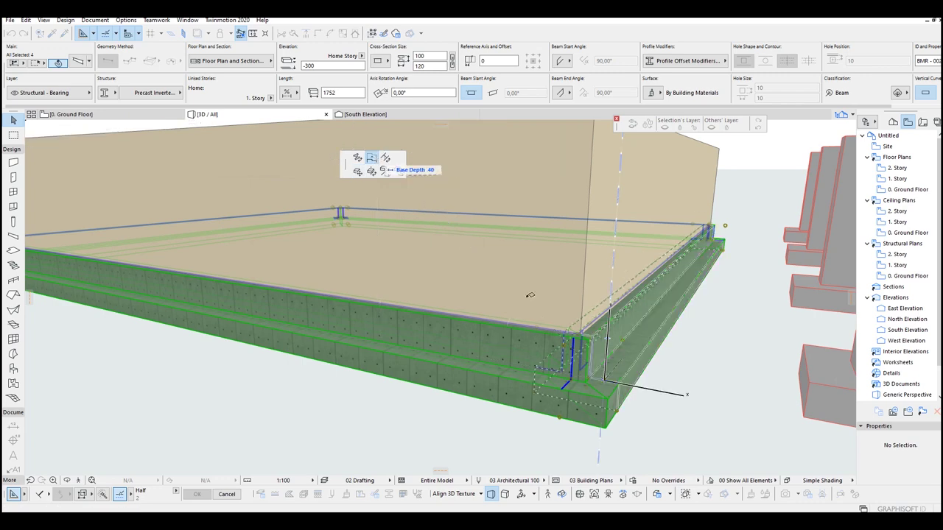
{"action": "left_click", "coordinate": [623, 363]}
{"action": "key", "text": "Escape"}
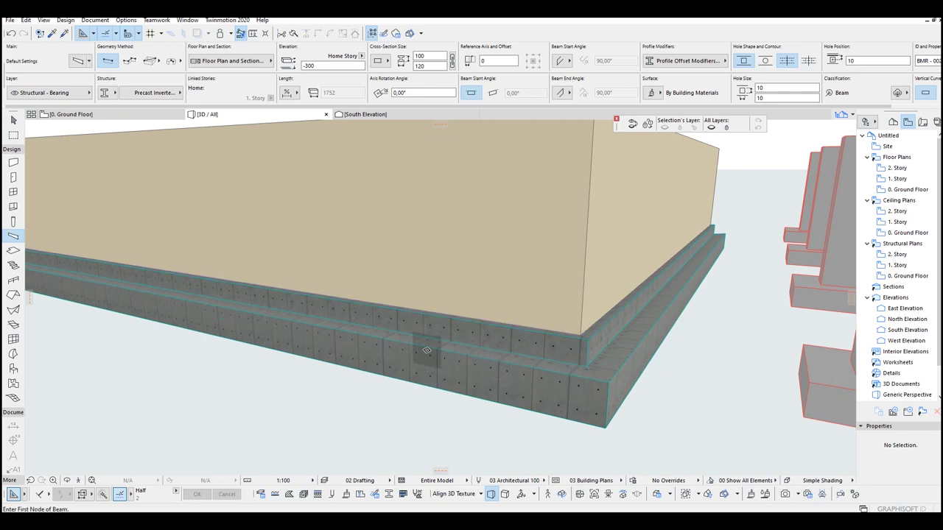
{"action": "key", "text": "Escape"}
On the ground floor plan, multiply the building copy's west foundation beam with three unrotated copies distributed evenly up to the east beam.
{"action": "scroll", "coordinate": [436, 335], "scroll_direction": "down", "scroll_amount": 3}
{"action": "scroll", "coordinate": [515, 335], "scroll_direction": "down", "scroll_amount": 3}
{"action": "middle_click_drag", "start_coordinate": [568, 336], "coordinate": [472, 350], "text": "shift"}
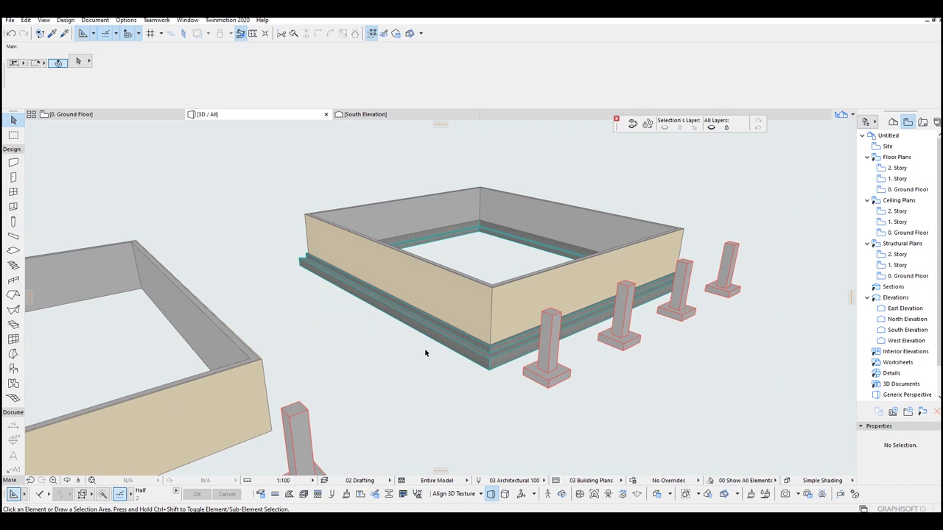
{"action": "middle_click_drag", "start_coordinate": [401, 315], "coordinate": [399, 252], "text": "shift"}
{"action": "key", "text": "F2"}
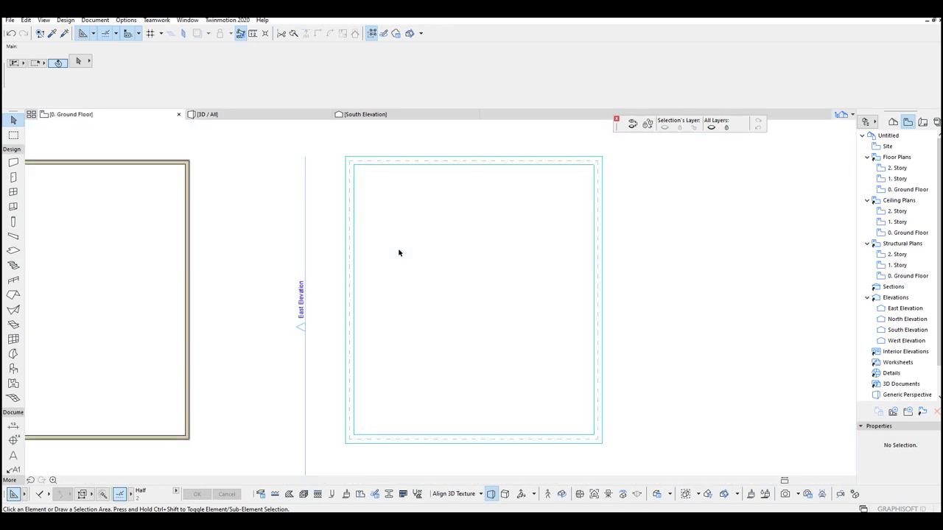
{"action": "left_click", "coordinate": [359, 228]}
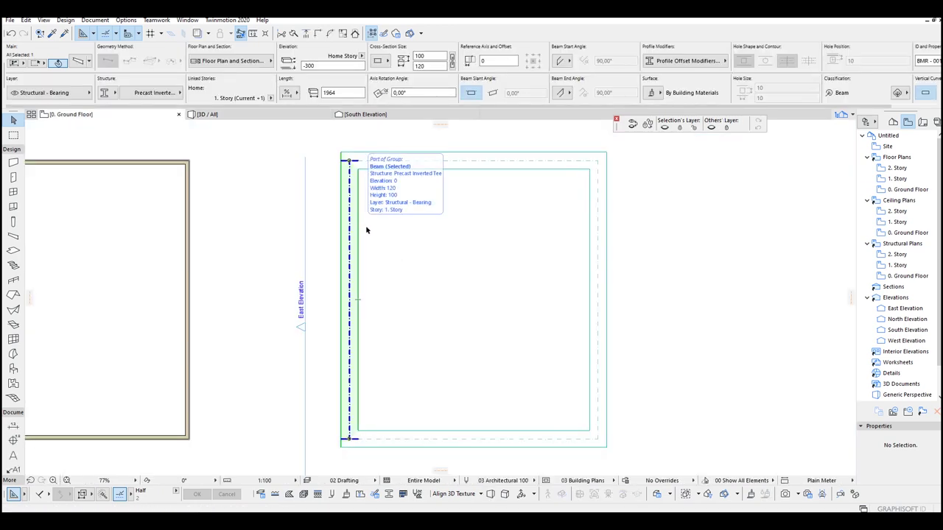
{"action": "key", "text": "ctrl+u"}
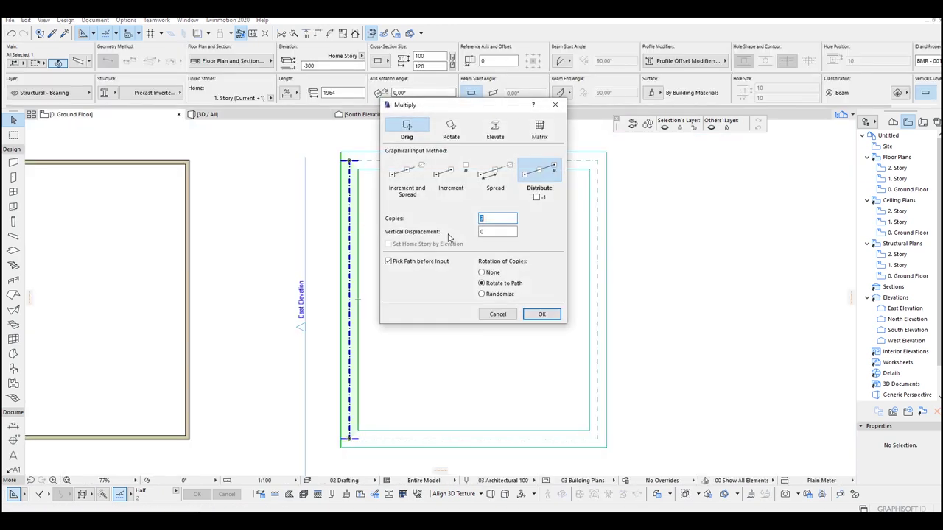
{"action": "type", "text": "3"}
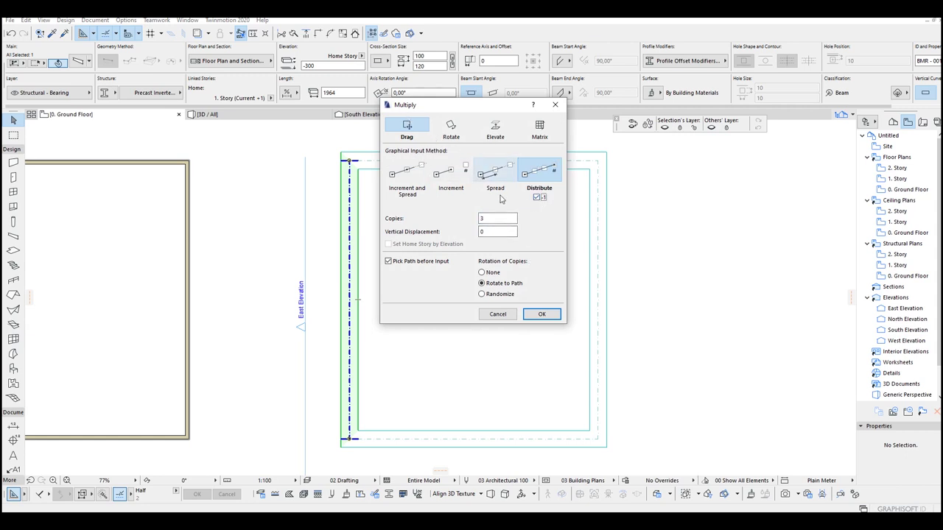
{"action": "left_click", "coordinate": [411, 262]}
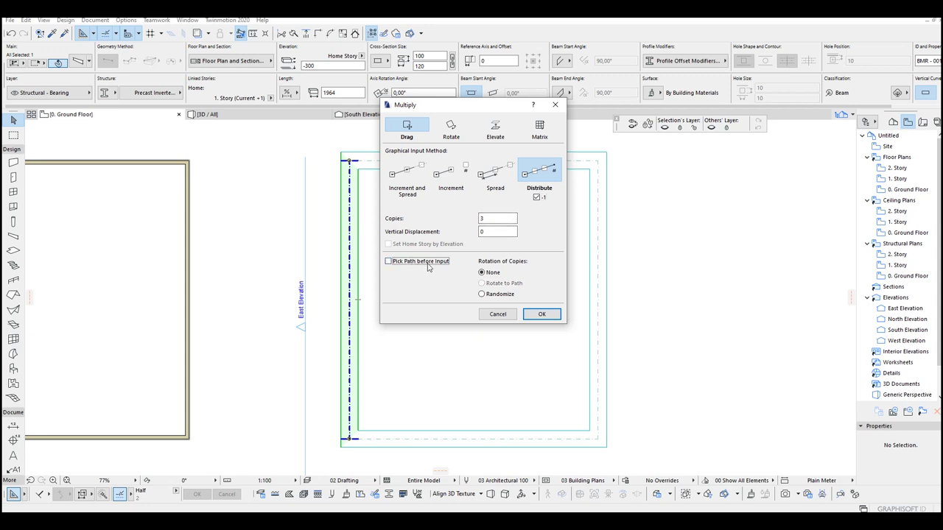
{"action": "left_click", "coordinate": [543, 313]}
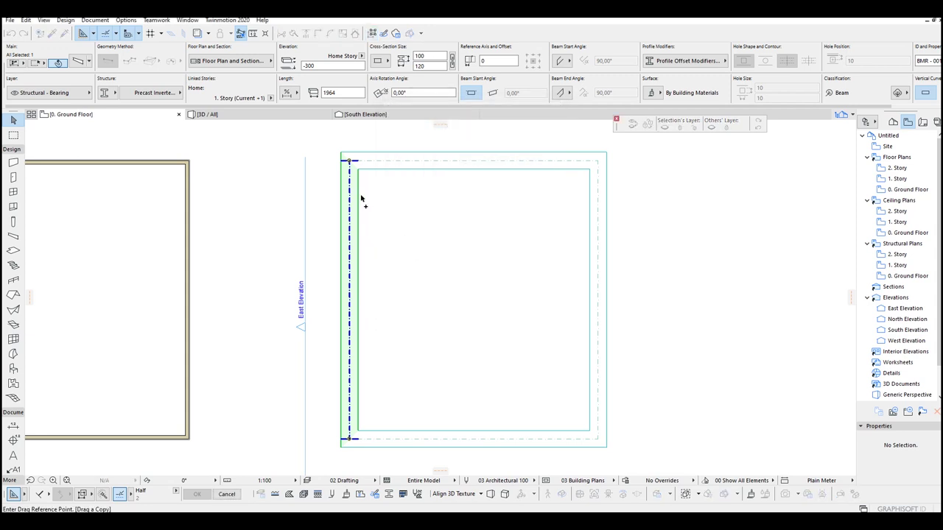
{"action": "left_click", "coordinate": [351, 189]}
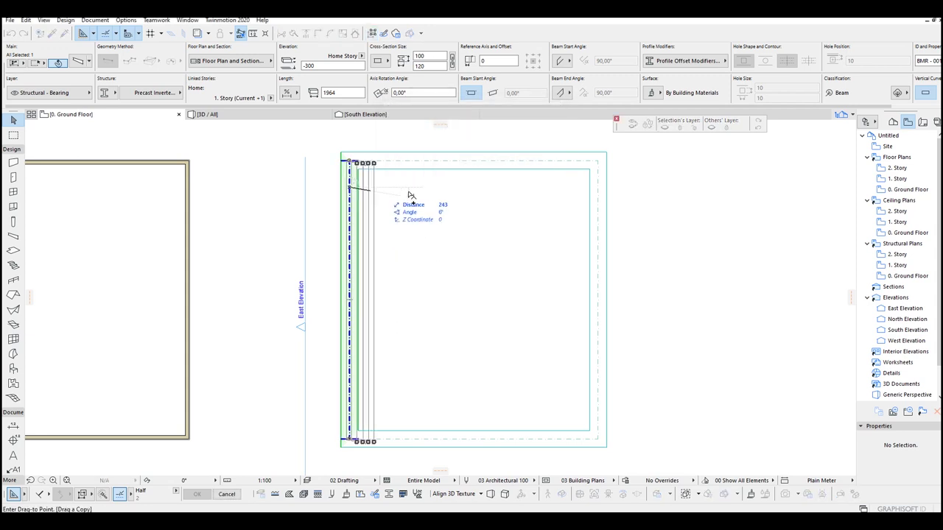
{"action": "left_click", "coordinate": [601, 191]}
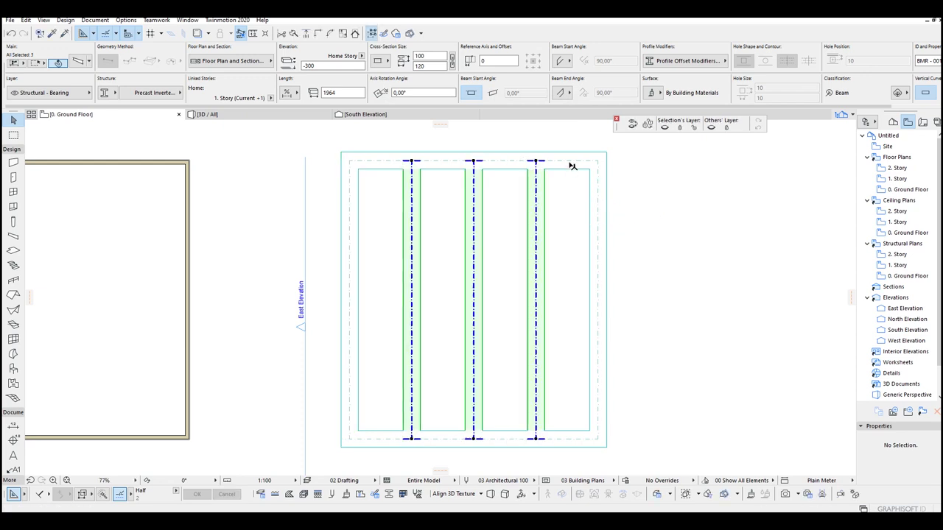
Multiply the north foundation beam with three copies distributed evenly down to the south beam.
{"action": "left_click", "coordinate": [572, 161]}
{"action": "key", "text": "ctrl+u"}
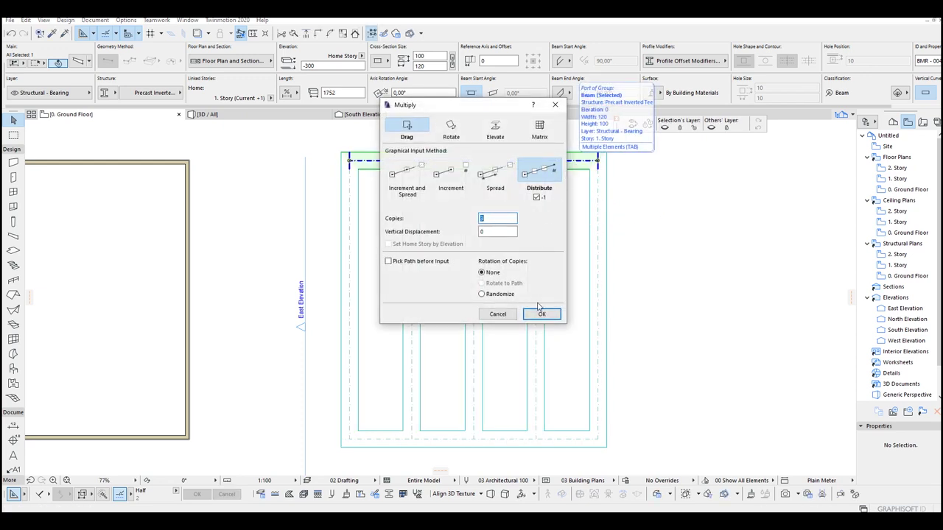
{"action": "left_click", "coordinate": [542, 314]}
{"action": "left_click", "coordinate": [561, 160]}
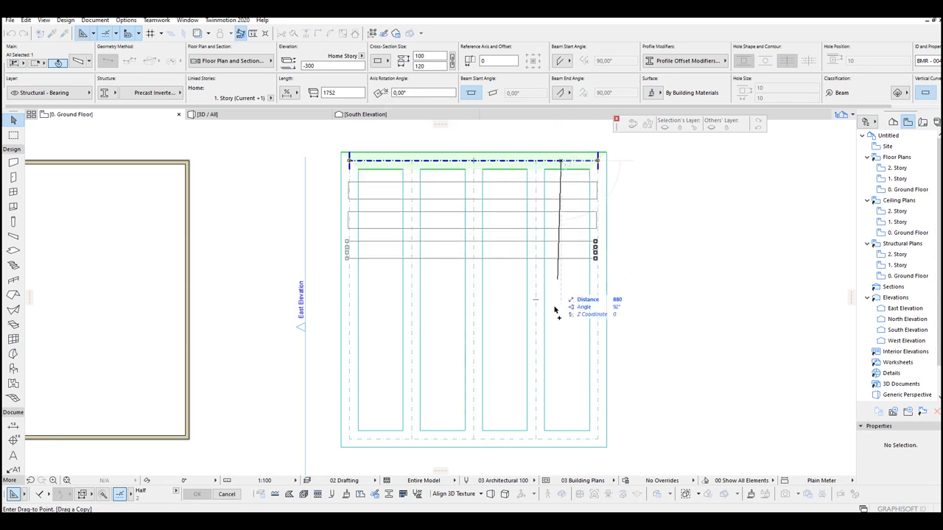
{"action": "left_click", "coordinate": [564, 445]}
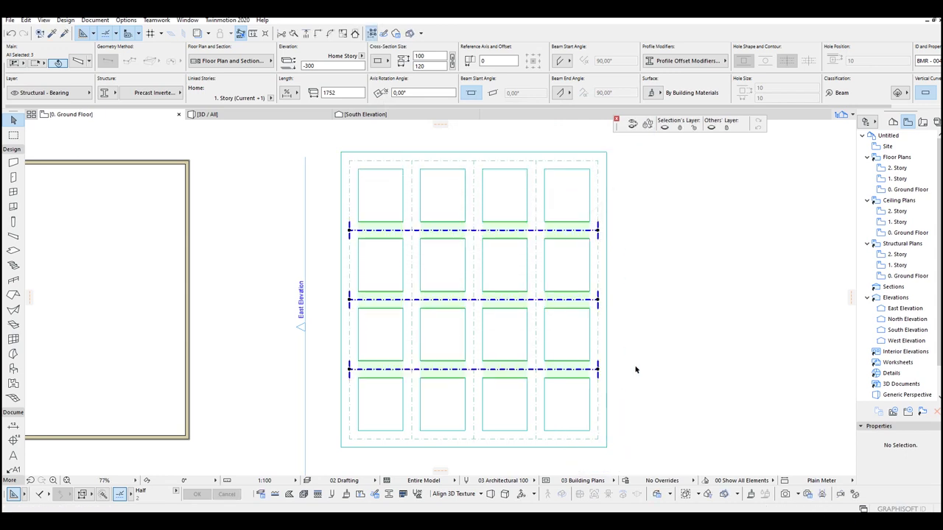
In 3D, set the Stand Width profile offset modifier of all ten foundation grid beams to 45 cm.
{"action": "left_click", "coordinate": [637, 368]}
{"action": "key", "text": "F3"}
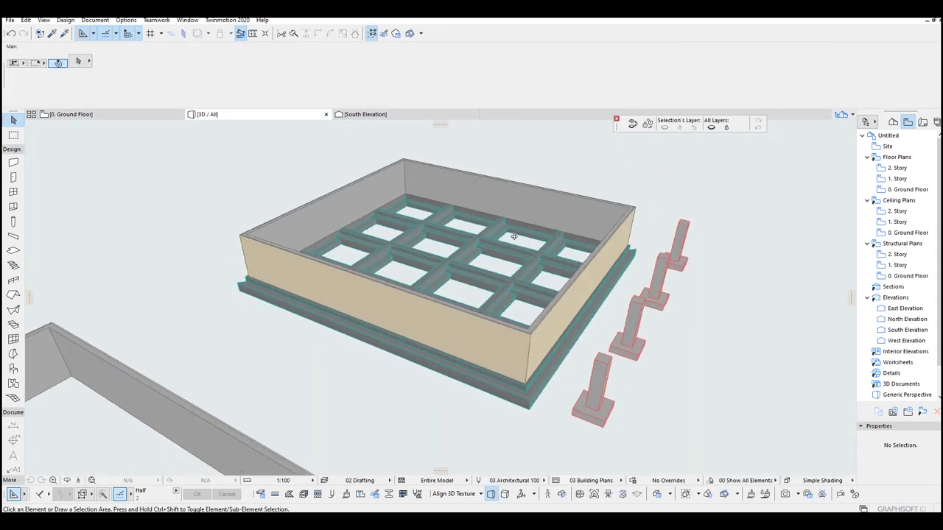
{"action": "middle_click_drag", "start_coordinate": [513, 237], "coordinate": [538, 291], "text": "shift"}
{"action": "scroll", "coordinate": [464, 281], "scroll_direction": "up", "scroll_amount": 2}
{"action": "scroll", "coordinate": [475, 286], "scroll_direction": "down", "scroll_amount": 2}
{"action": "scroll", "coordinate": [504, 280], "scroll_direction": "down", "scroll_amount": 3}
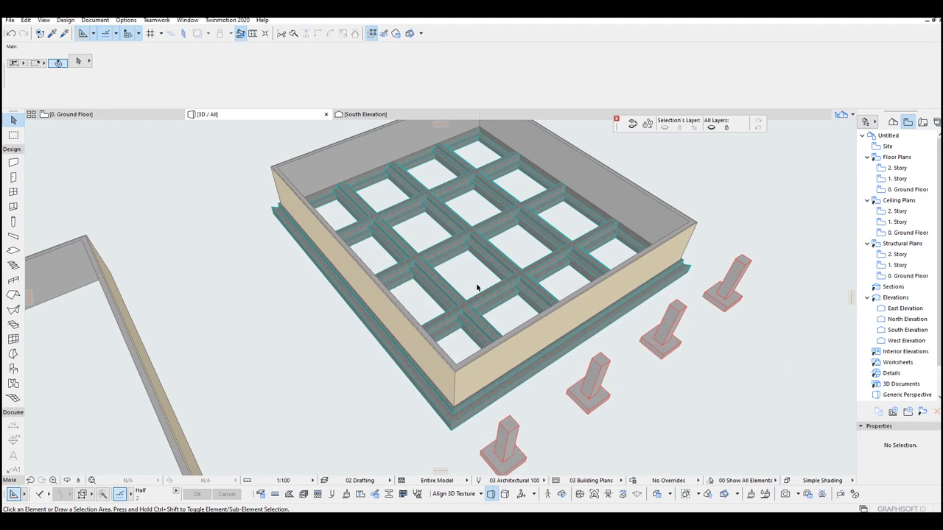
{"action": "left_click", "coordinate": [448, 287]}
{"action": "key", "text": "ctrl+a"}
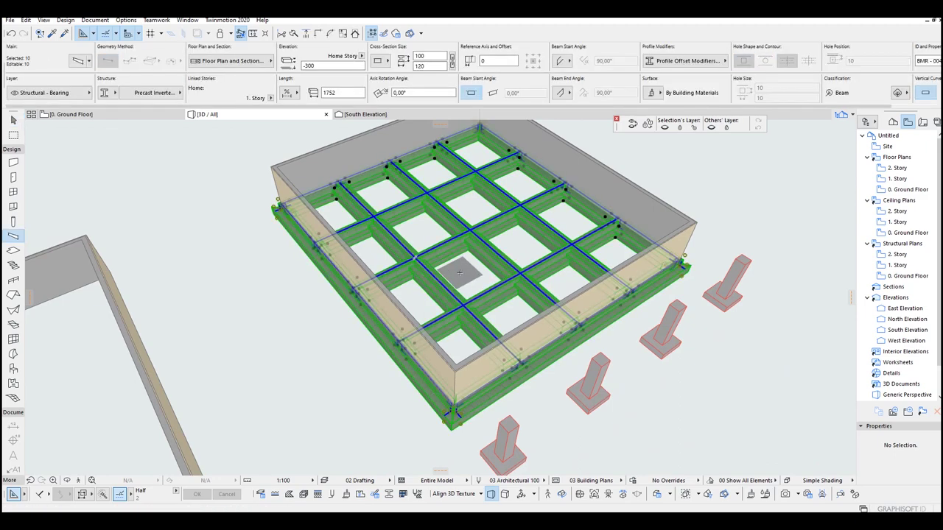
{"action": "key", "text": "ctrl+t"}
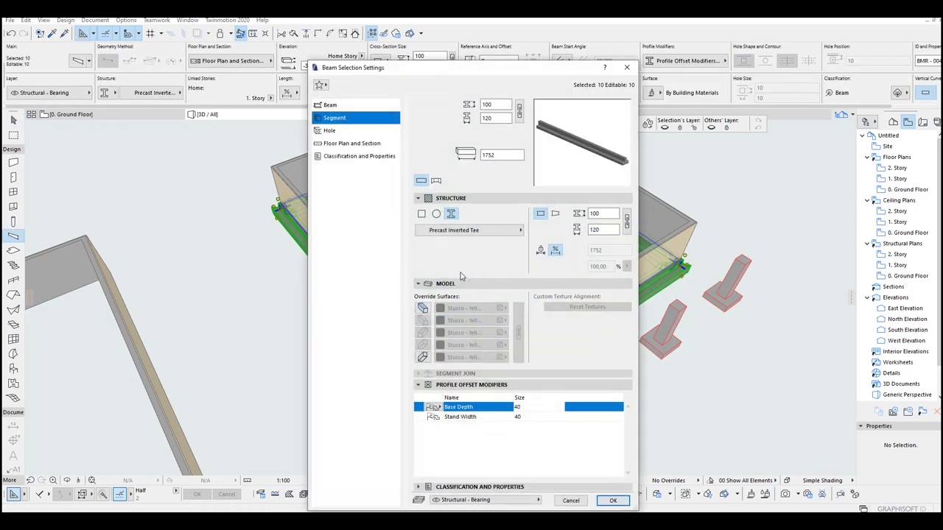
{"action": "left_click", "coordinate": [536, 417]}
{"action": "type", "text": "45"}
Set the Base Depth profile offset modifier of the selected beams to 45 cm.
{"action": "left_click", "coordinate": [527, 408]}
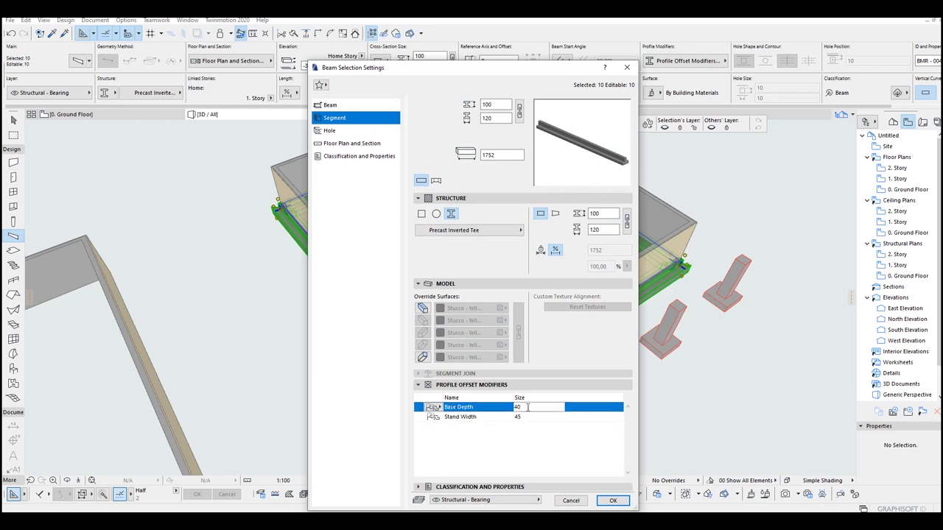
{"action": "left_click_drag", "start_coordinate": [527, 407], "coordinate": [486, 410]}
{"action": "type", "text": "45"}
{"action": "left_click", "coordinate": [609, 500]}
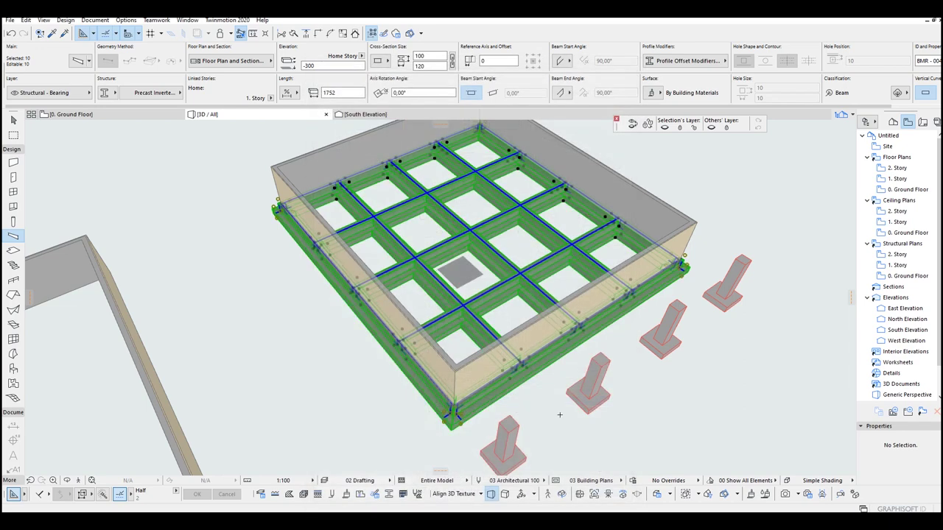
{"action": "key", "text": "Escape"}
Examine the foundation beam grid and its intersections in 3D, close up and from outside the building.
{"action": "middle_click_drag", "start_coordinate": [436, 269], "coordinate": [266, 269], "text": "shift"}
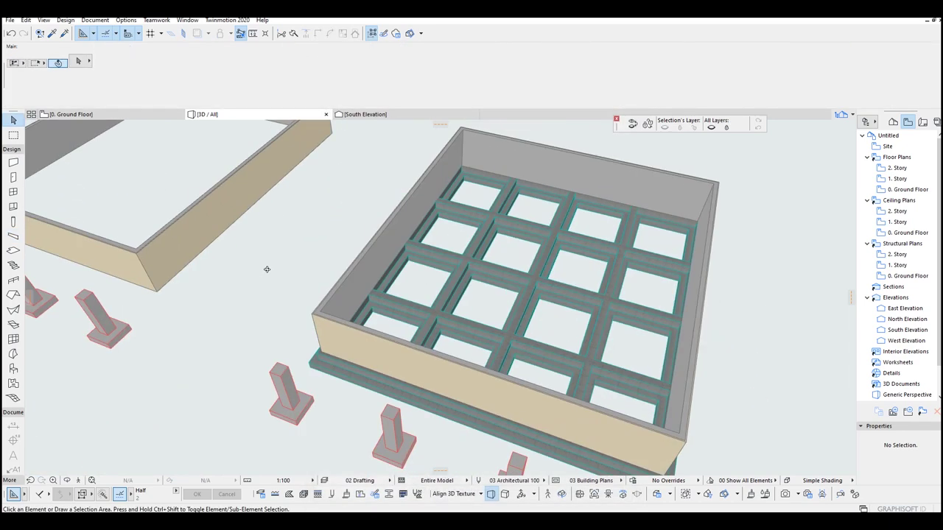
{"action": "scroll", "coordinate": [543, 286], "scroll_direction": "up", "scroll_amount": 3}
{"action": "middle_click_drag", "start_coordinate": [543, 286], "coordinate": [419, 251], "text": "shift"}
{"action": "scroll", "coordinate": [419, 251], "scroll_direction": "down", "scroll_amount": 10}
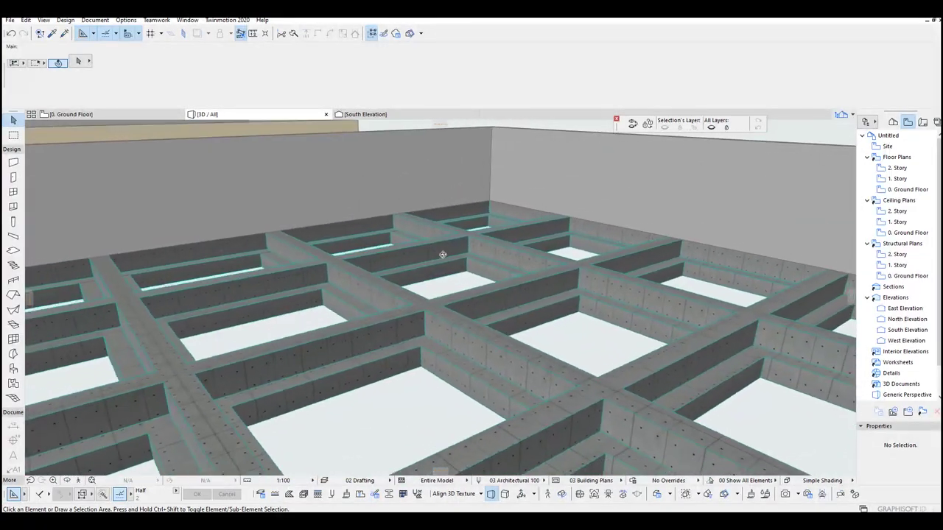
{"action": "scroll", "coordinate": [503, 280], "scroll_direction": "down", "scroll_amount": 4}
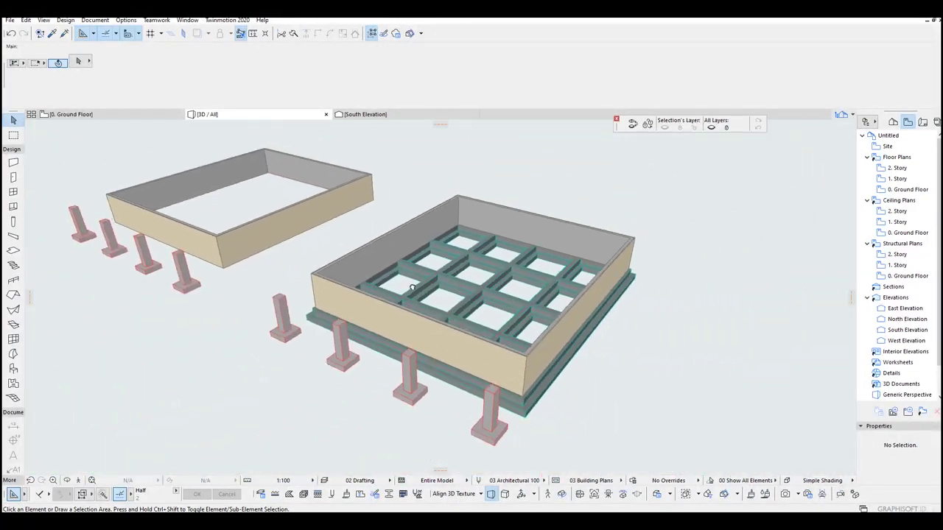
{"action": "middle_click_drag", "start_coordinate": [503, 280], "coordinate": [444, 285], "text": "shift"}
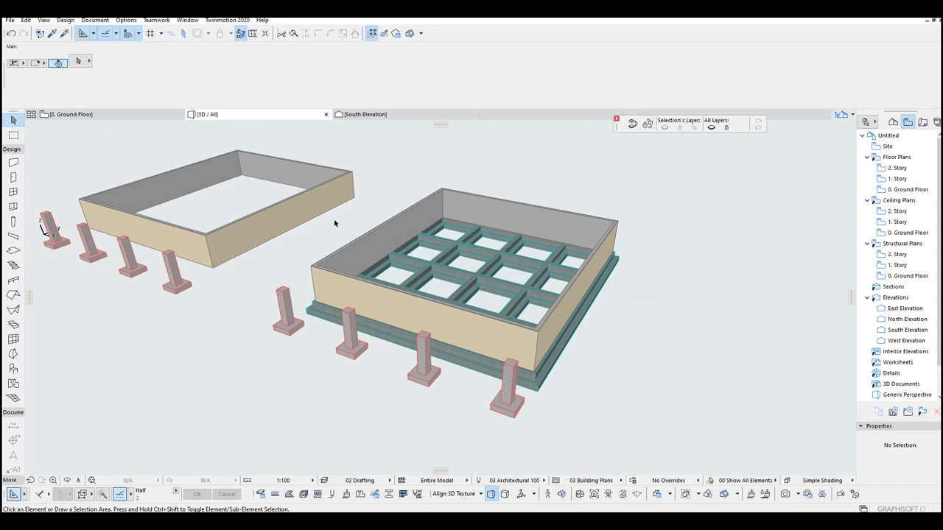
Insert a story named Foundation below the Ground Floor in the story settings.
{"action": "left_click", "coordinate": [892, 122]}
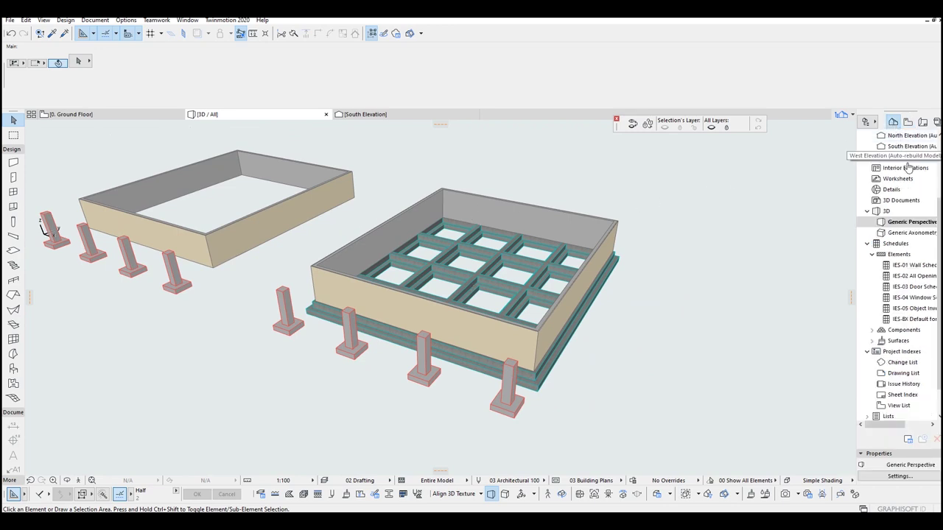
{"action": "scroll", "coordinate": [905, 221], "scroll_direction": "up", "scroll_amount": 3}
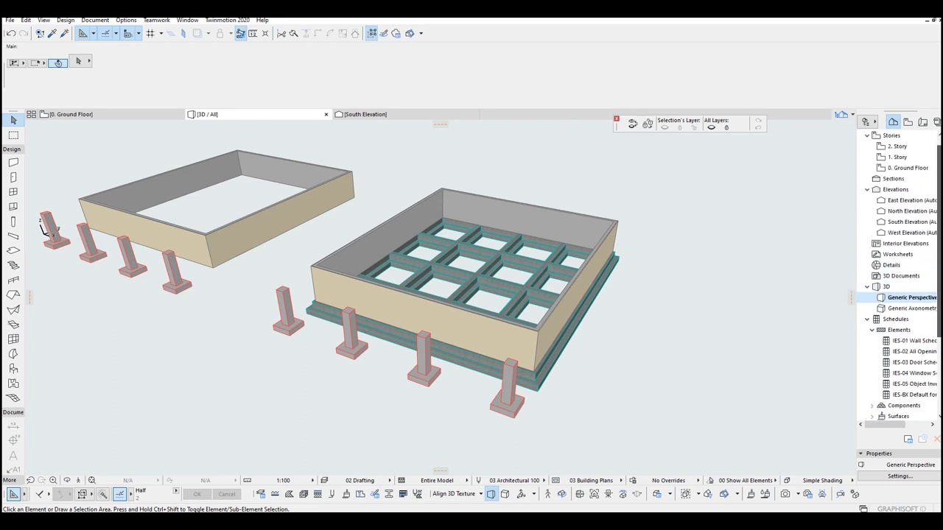
{"action": "left_click", "coordinate": [909, 179]}
{"action": "right_click", "coordinate": [909, 178]}
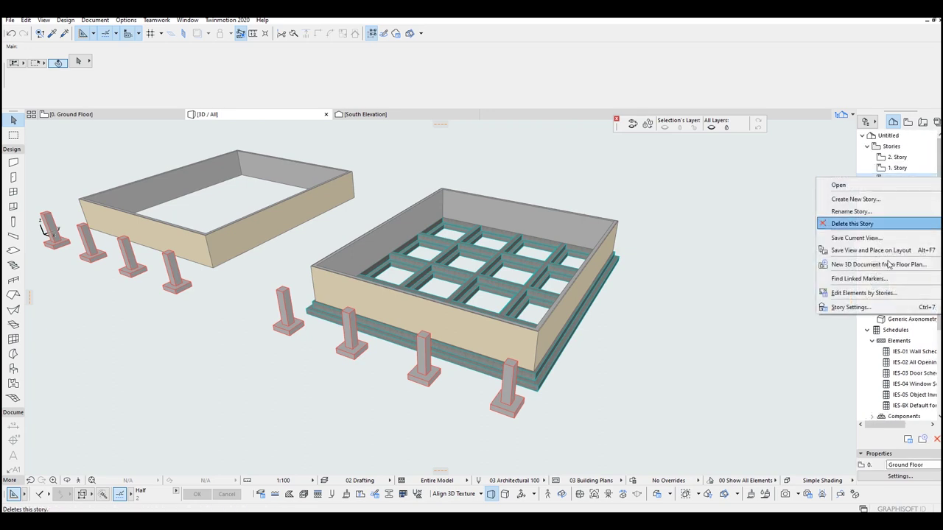
{"action": "left_click", "coordinate": [854, 307]}
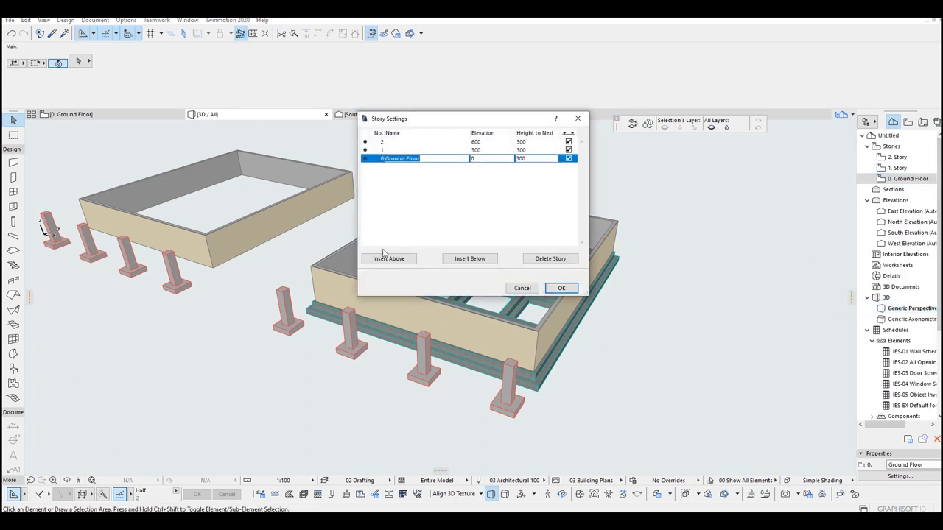
{"action": "left_click", "coordinate": [451, 261]}
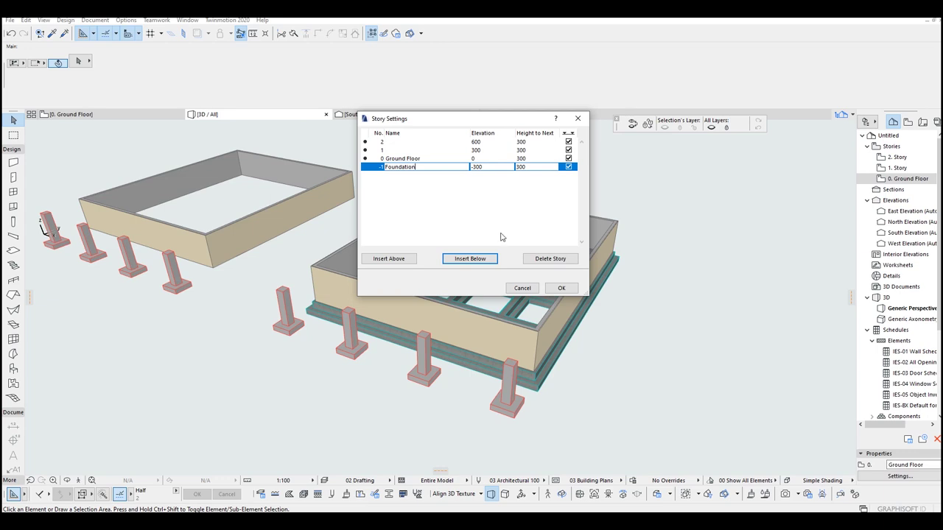
{"action": "left_click", "coordinate": [558, 287]}
{"action": "left_click", "coordinate": [560, 288]}
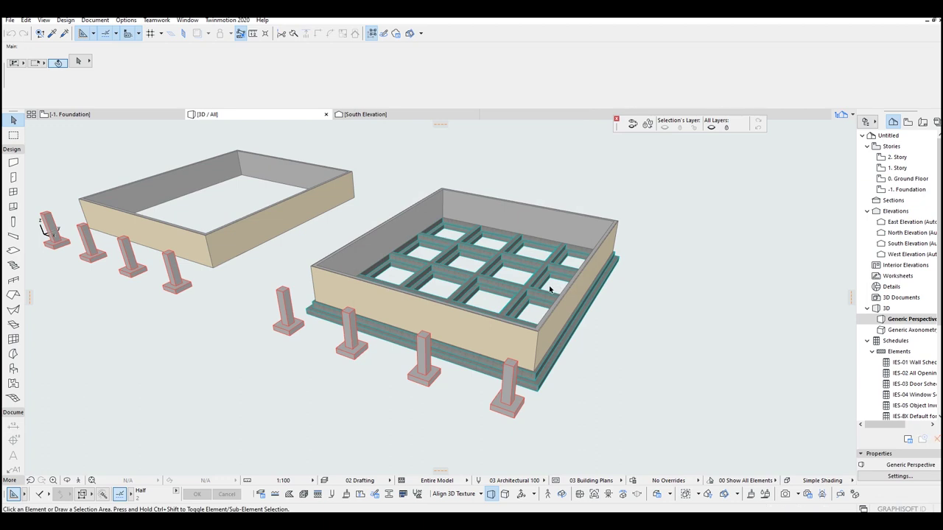
Set all ten foundation beams to show on their Home Story Only in floor plans.
{"action": "middle_click_drag", "start_coordinate": [498, 269], "coordinate": [499, 271]}
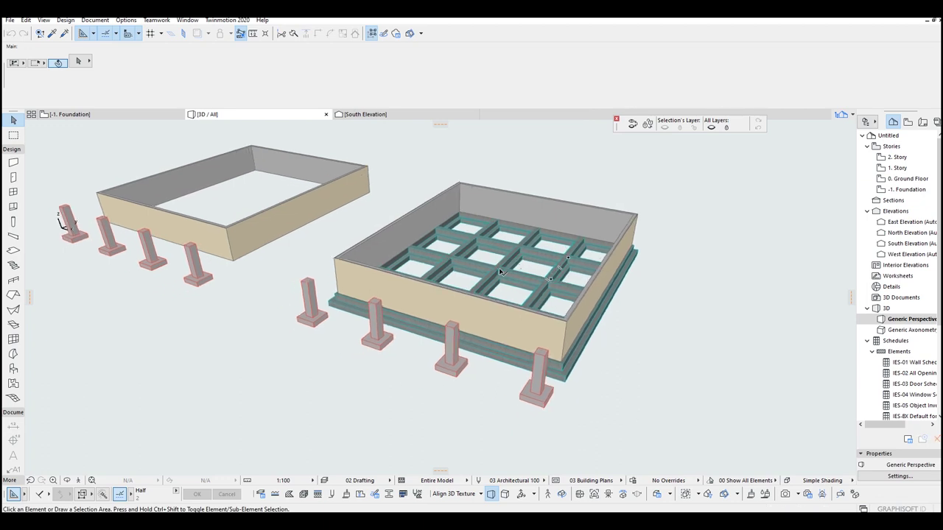
{"action": "left_click", "coordinate": [504, 274]}
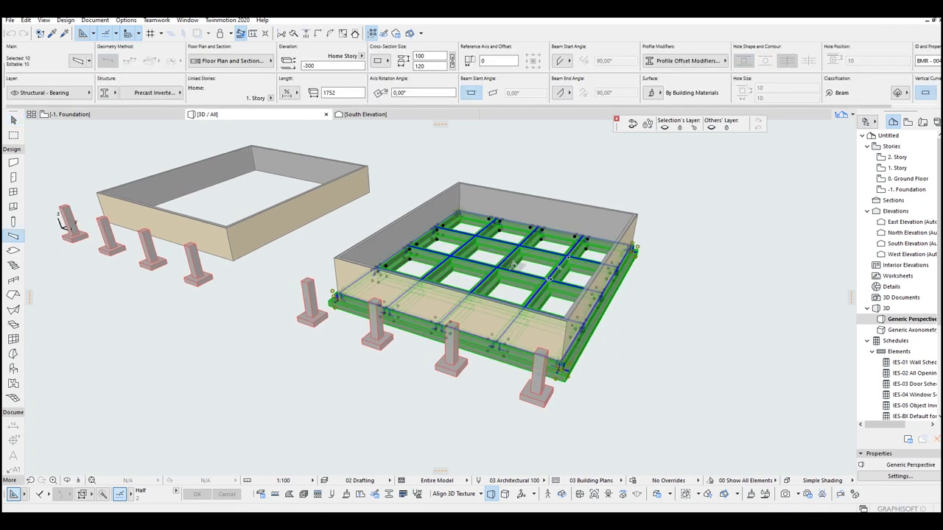
{"action": "double_click", "coordinate": [514, 265]}
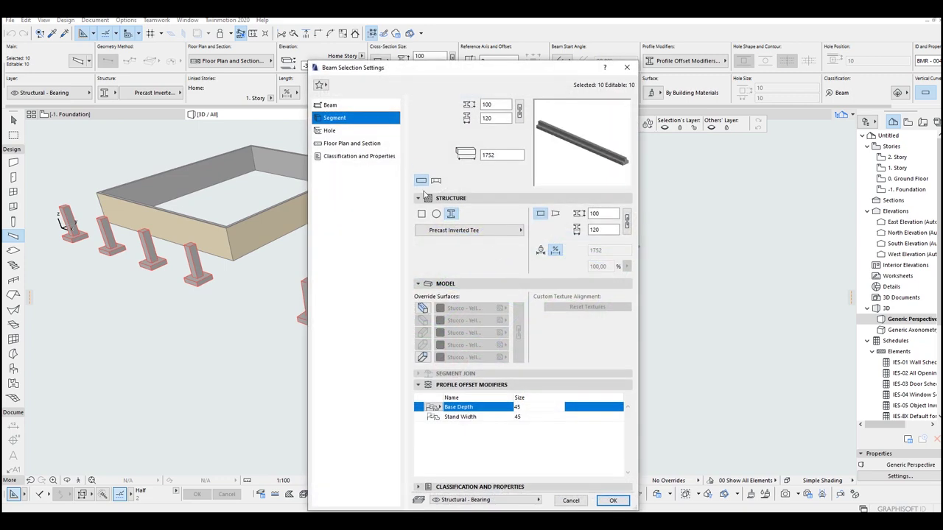
{"action": "left_click", "coordinate": [335, 144]}
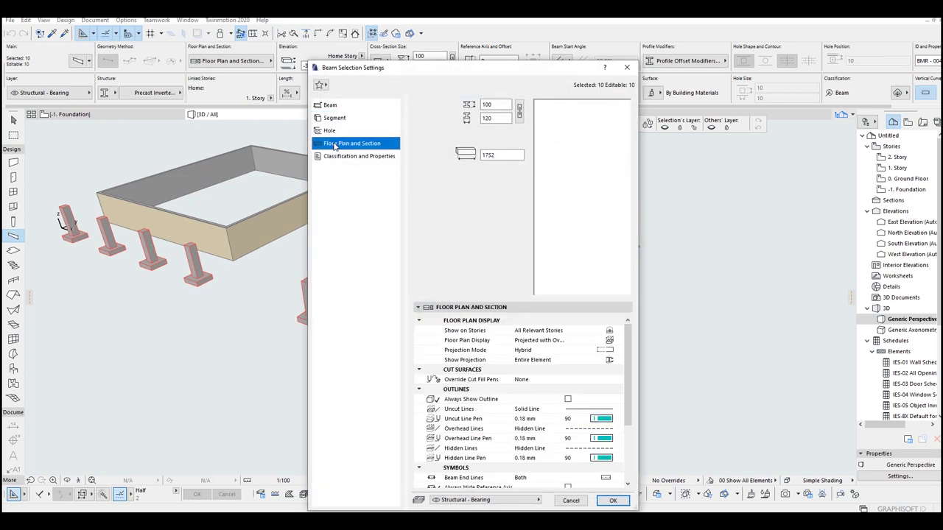
{"action": "left_click", "coordinate": [617, 331]}
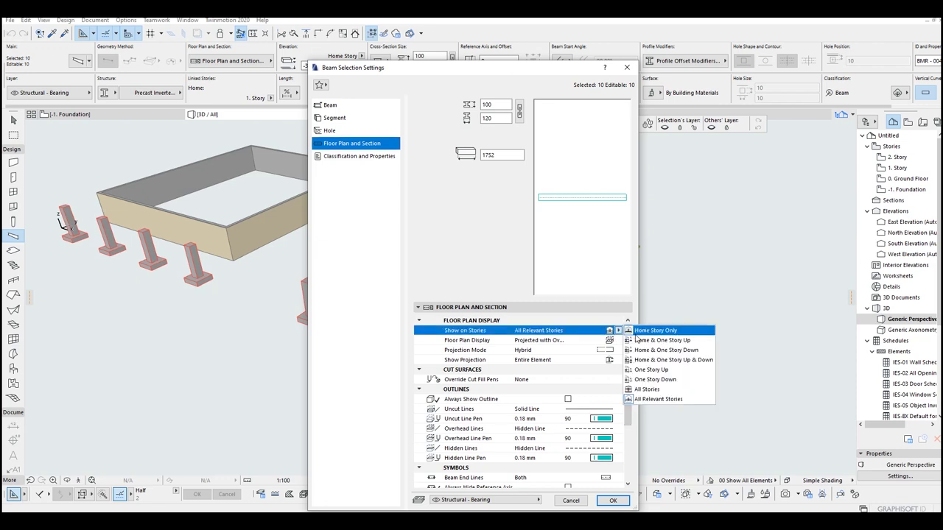
{"action": "left_click", "coordinate": [638, 333]}
Assign the ten foundation beams to the -1. Foundation home story and set their elevation to Project Zero to 0.
{"action": "left_click", "coordinate": [611, 341]}
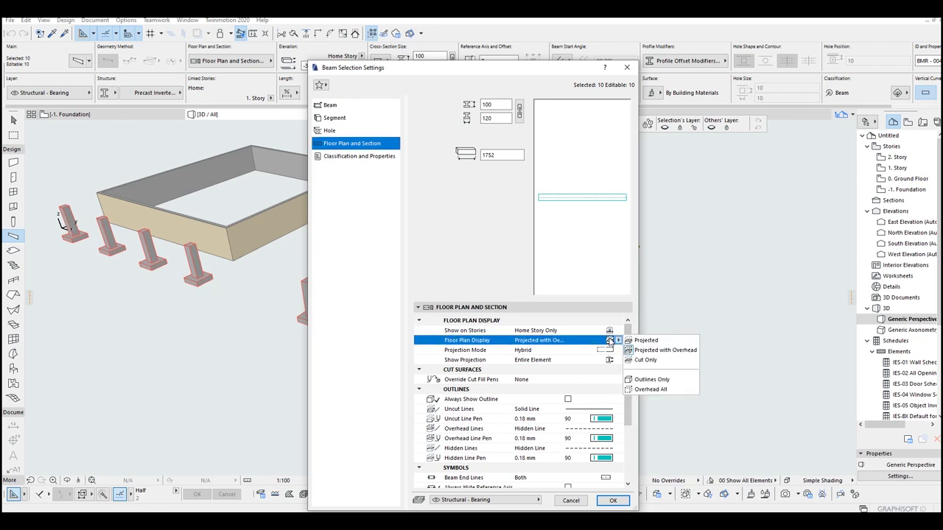
{"action": "left_click", "coordinate": [609, 341]}
{"action": "mouse_move", "coordinate": [628, 340]}
{"action": "left_mouse_down"}
{"action": "mouse_move", "coordinate": [628, 409]}
{"action": "mouse_move", "coordinate": [629, 331]}
{"action": "left_mouse_up"}
{"action": "left_click", "coordinate": [336, 131]}
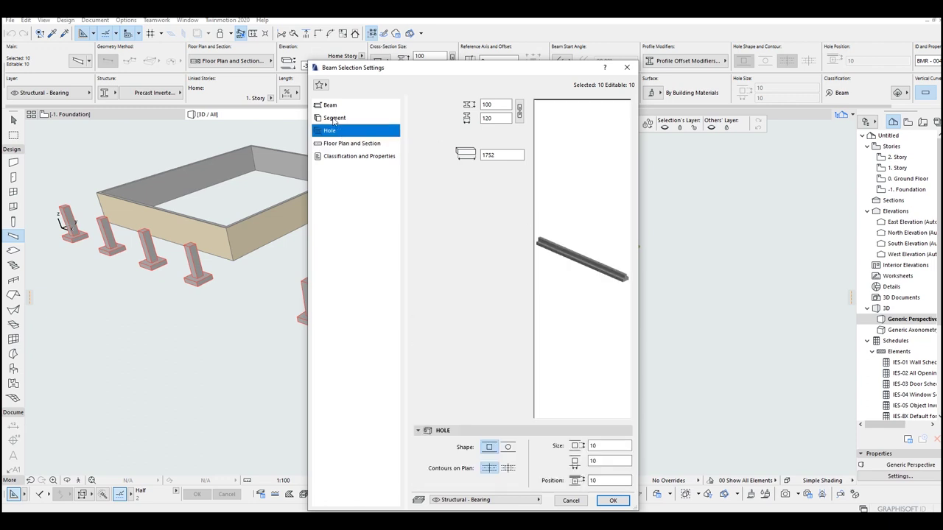
{"action": "left_click", "coordinate": [333, 119]}
{"action": "left_click", "coordinate": [330, 106]}
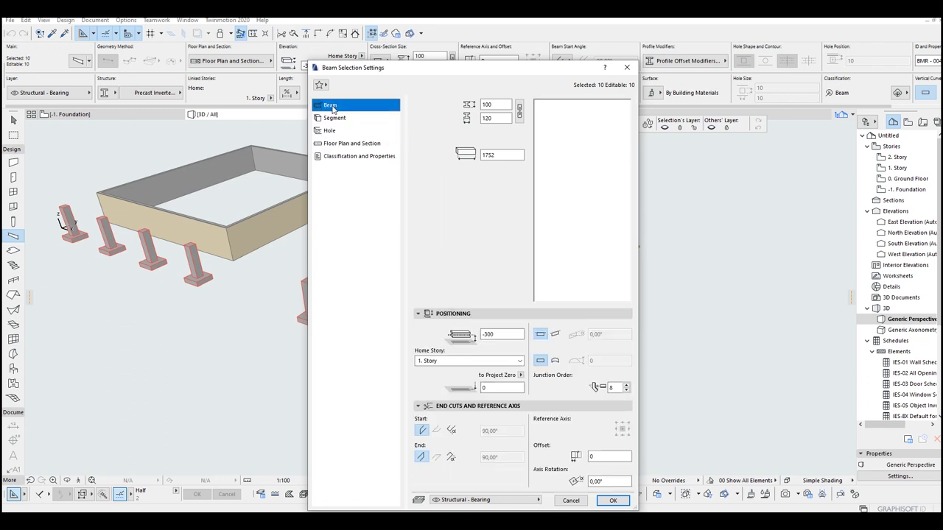
{"action": "left_click", "coordinate": [447, 360]}
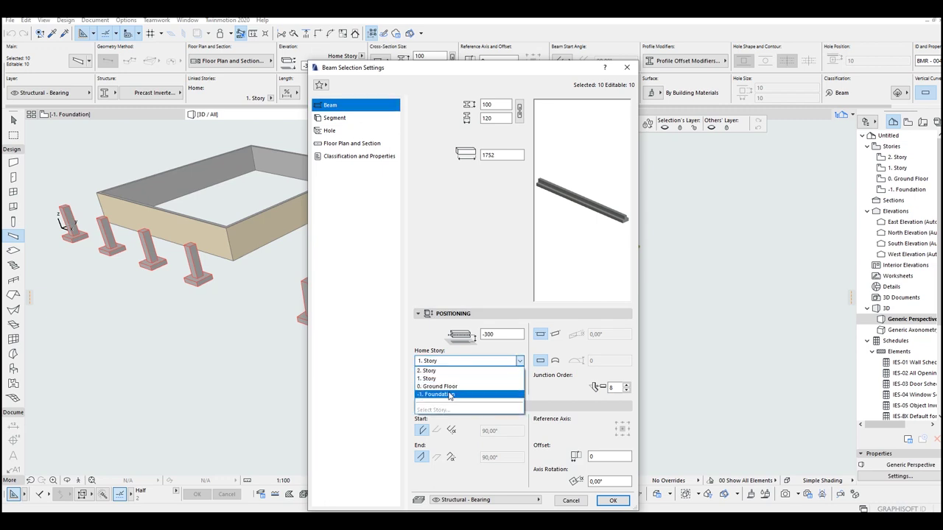
{"action": "left_click", "coordinate": [449, 394]}
{"action": "key", "text": "Tab"}
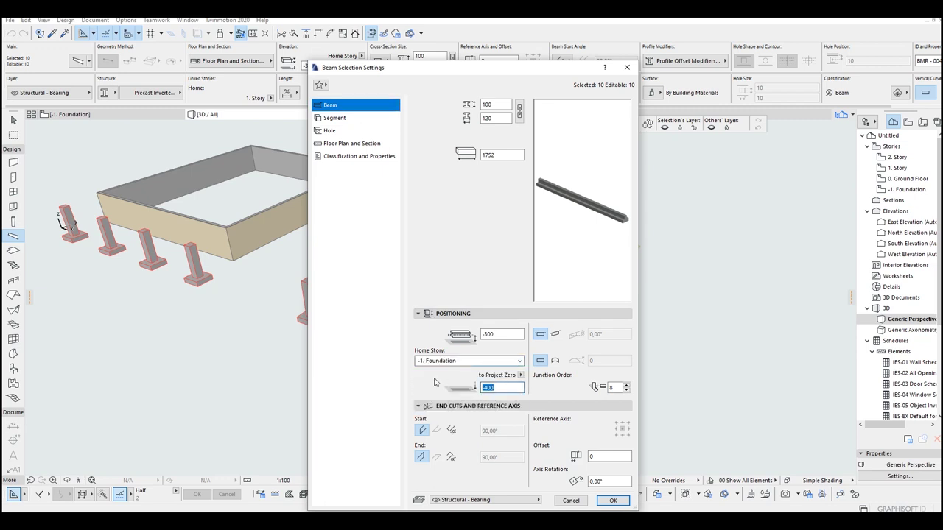
{"action": "type", "text": "0"}
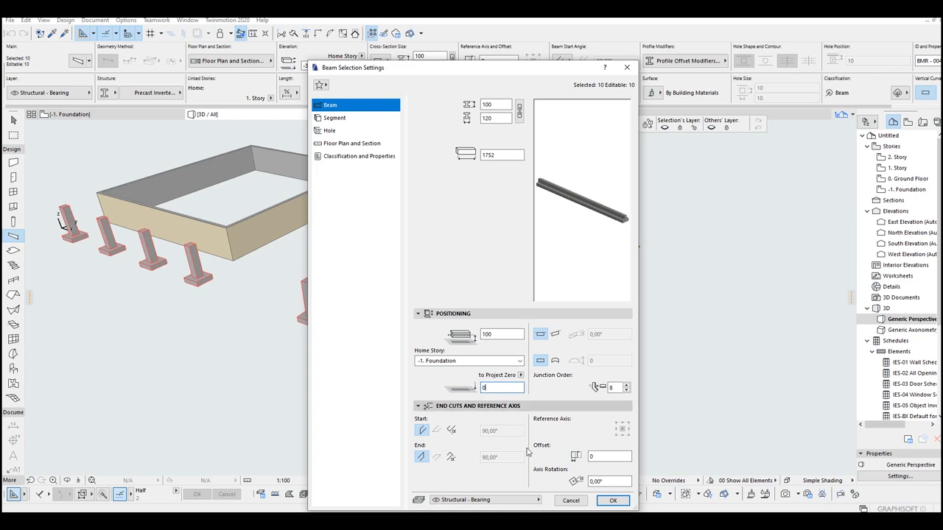
{"action": "left_click", "coordinate": [612, 500]}
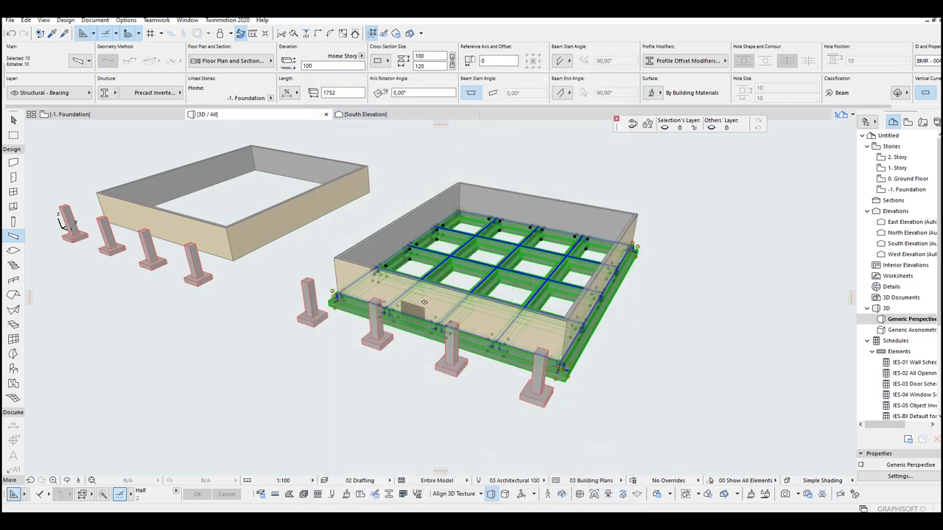
{"action": "key", "text": "Escape"}
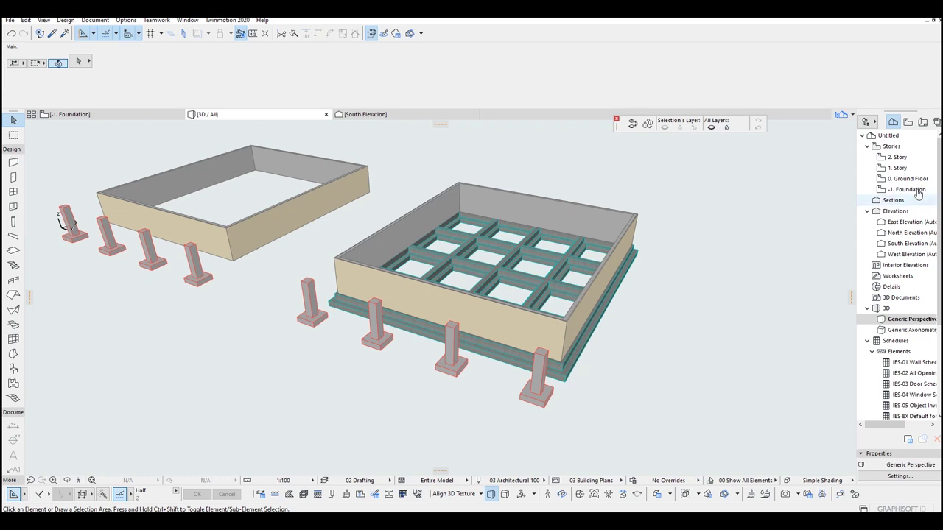
Check how the beams and columns display on the Ground Floor and Foundation plans and in 3D.
{"action": "double_click", "coordinate": [911, 179]}
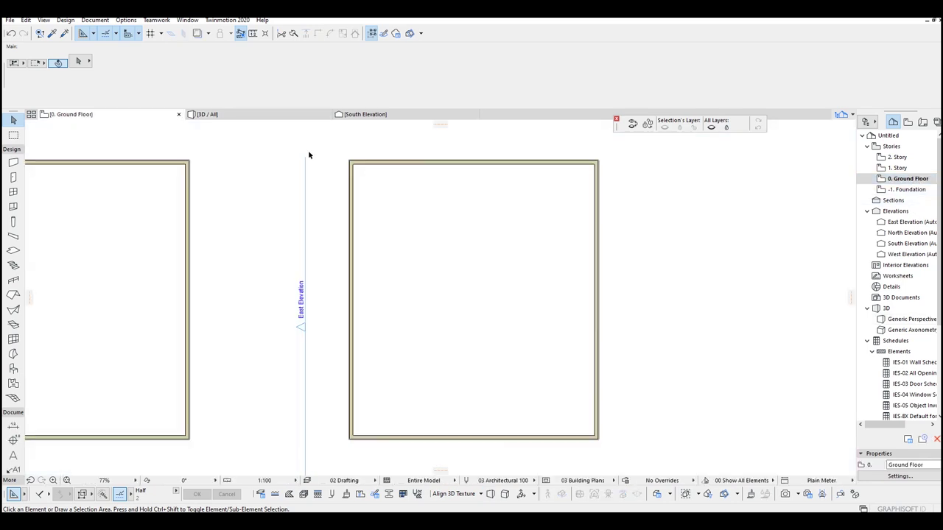
{"action": "double_click", "coordinate": [906, 190]}
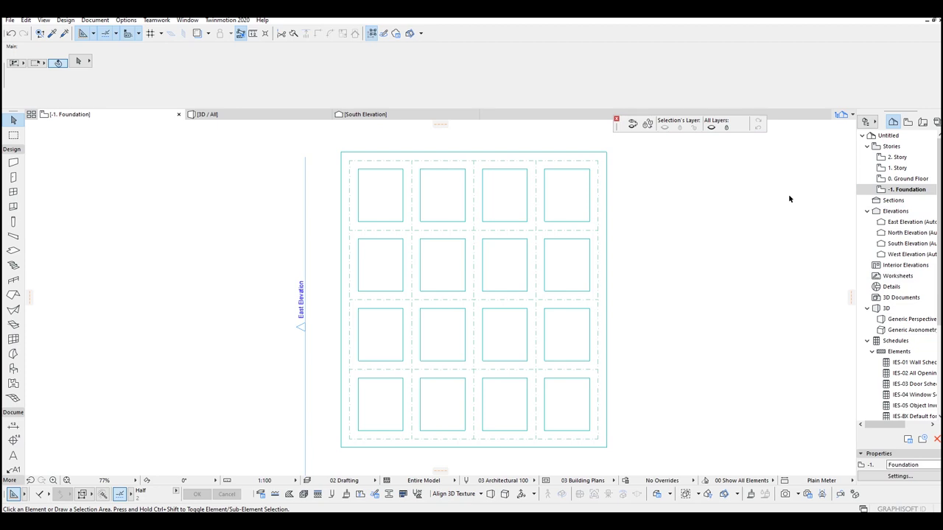
{"action": "key", "text": "F3"}
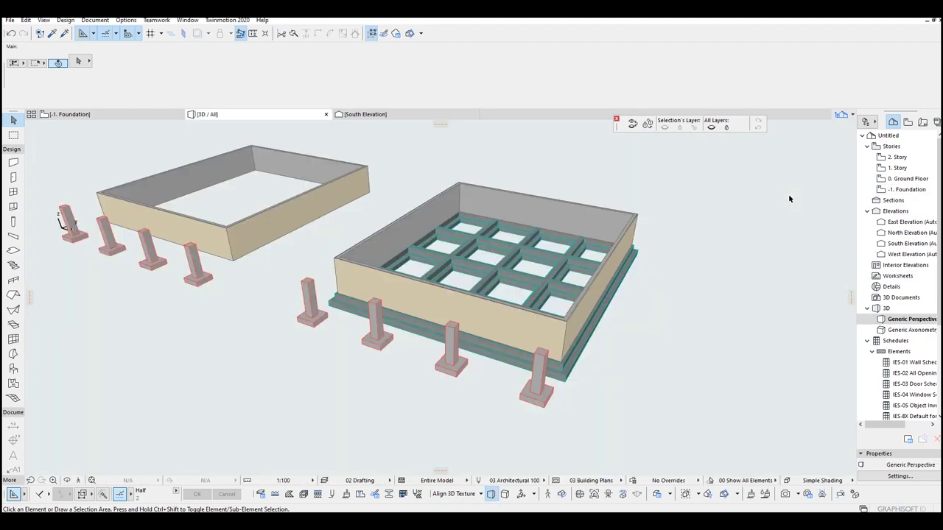
{"action": "key", "text": "F2"}
{"action": "scroll", "coordinate": [718, 211], "scroll_direction": "down", "scroll_amount": 5}
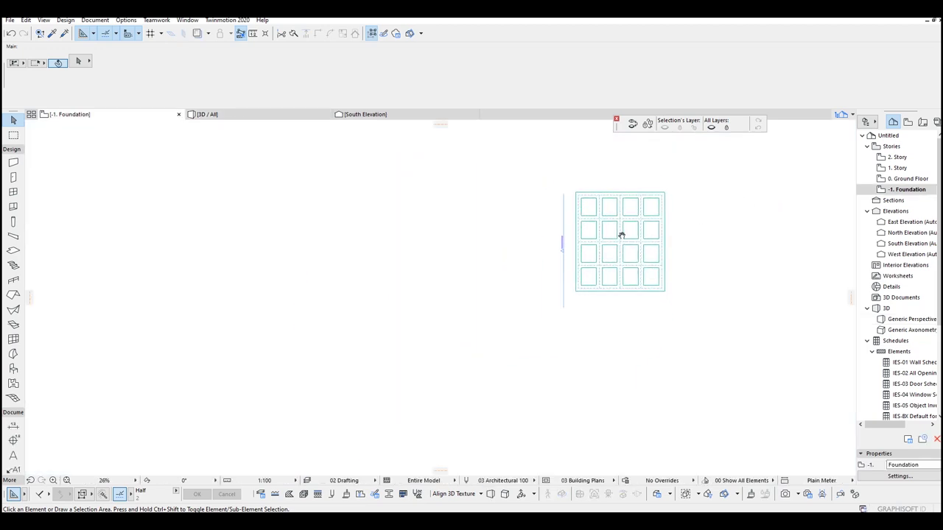
{"action": "middle_click_drag", "start_coordinate": [620, 236], "coordinate": [612, 268]}
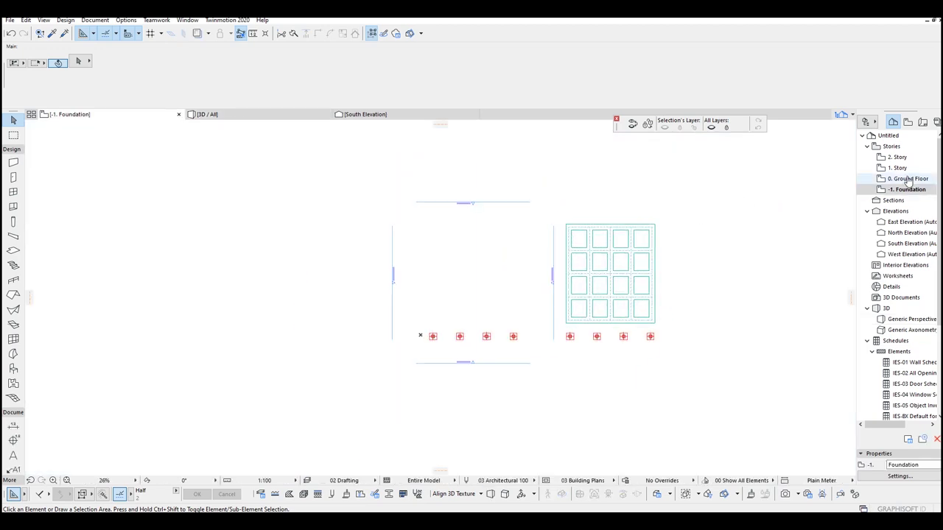
{"action": "scroll", "coordinate": [541, 330], "scroll_direction": "up", "scroll_amount": 3}
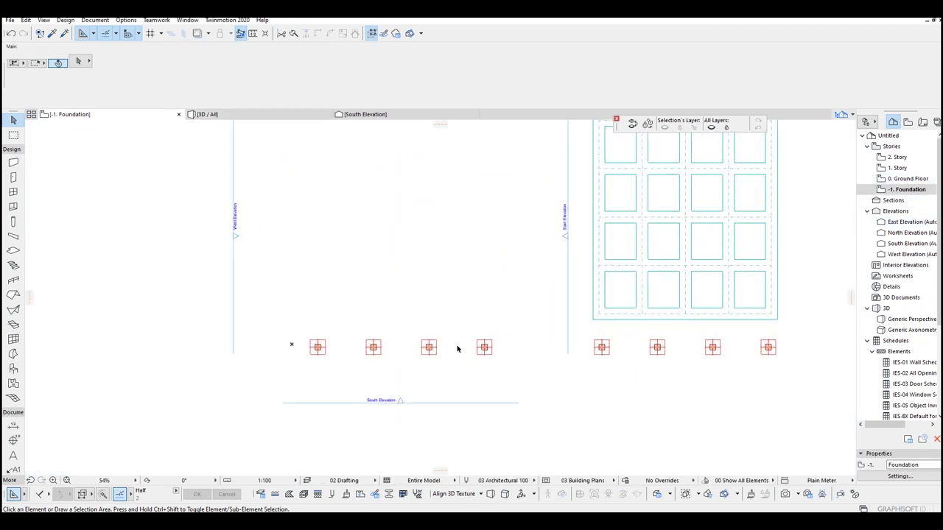
On the Ground Floor plan, drag a copy of the first building's walls and four columns to beyond the second building.
{"action": "left_click", "coordinate": [930, 181]}
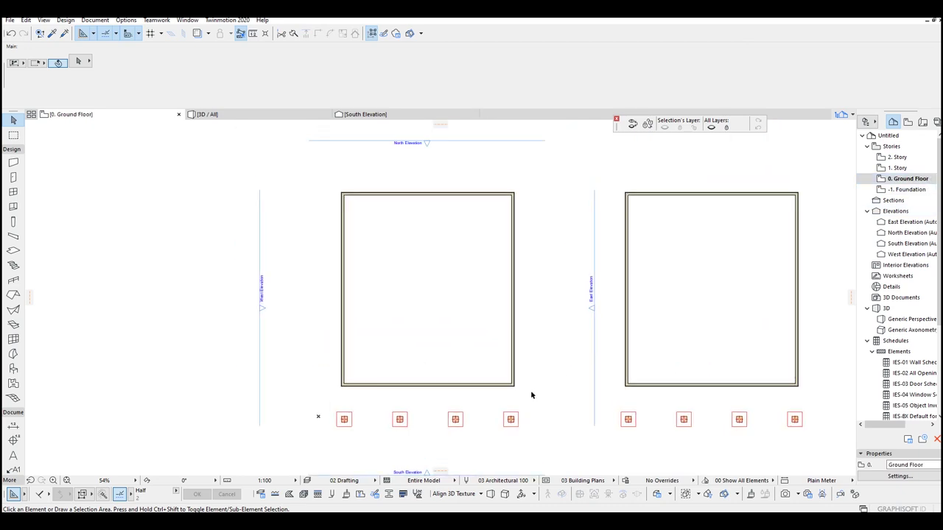
{"action": "left_click_drag", "start_coordinate": [530, 391], "coordinate": [325, 171]}
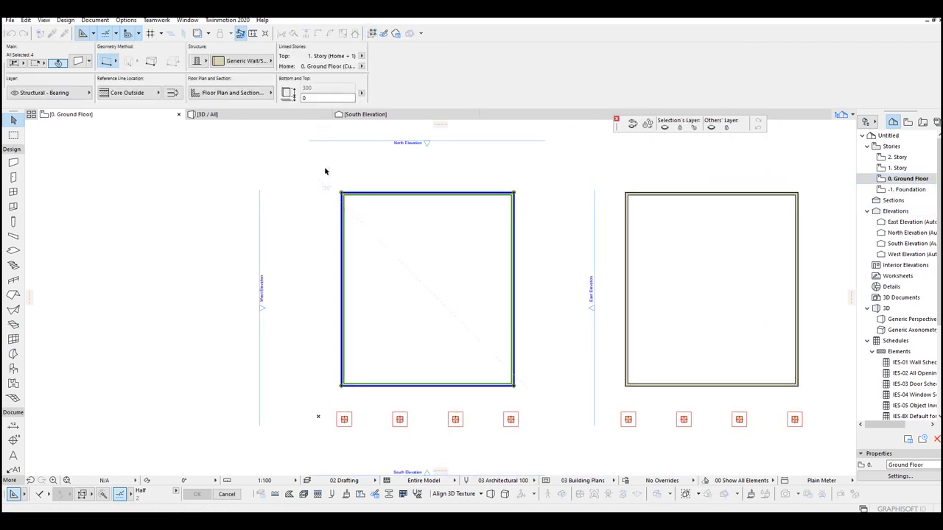
{"action": "left_click", "coordinate": [524, 439]}
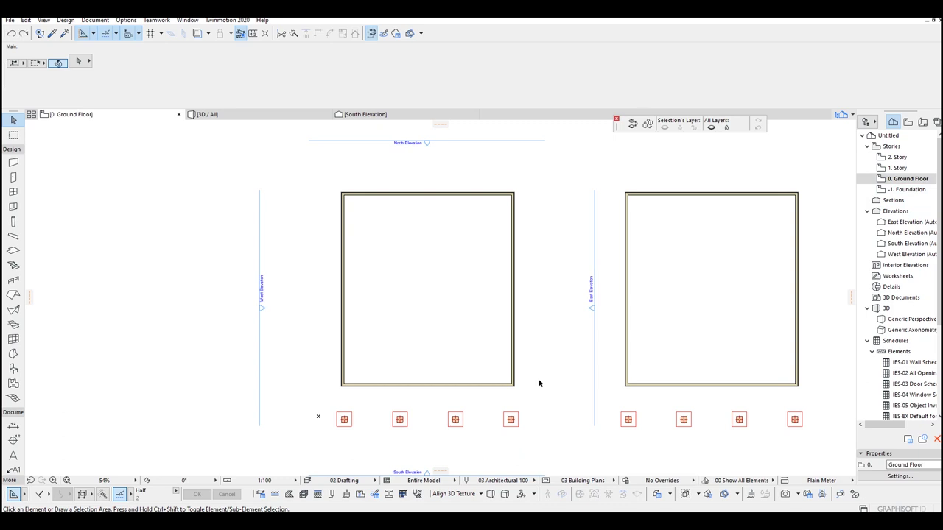
{"action": "left_click_drag", "start_coordinate": [530, 439], "coordinate": [320, 191]}
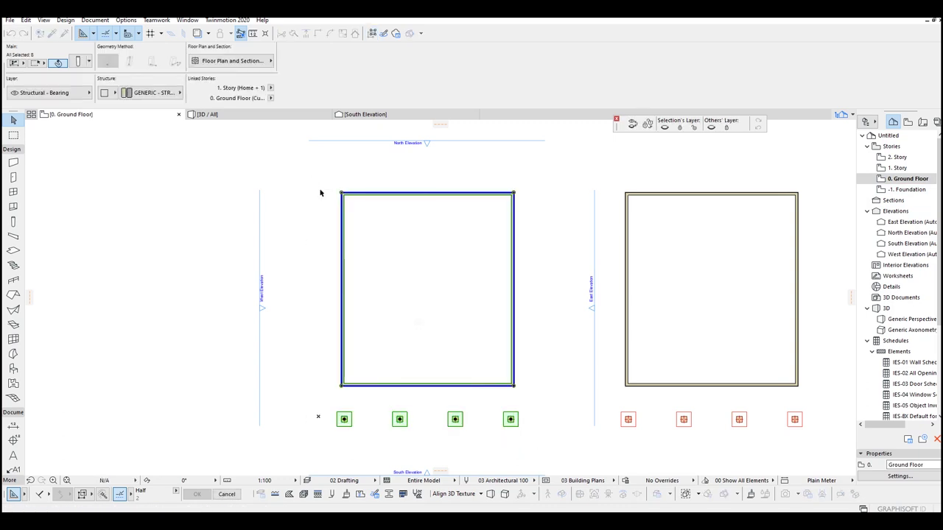
{"action": "key", "text": "ctrl+shift+d"}
{"action": "left_click", "coordinate": [424, 264]}
{"action": "scroll", "coordinate": [489, 264], "scroll_direction": "down", "scroll_amount": 3}
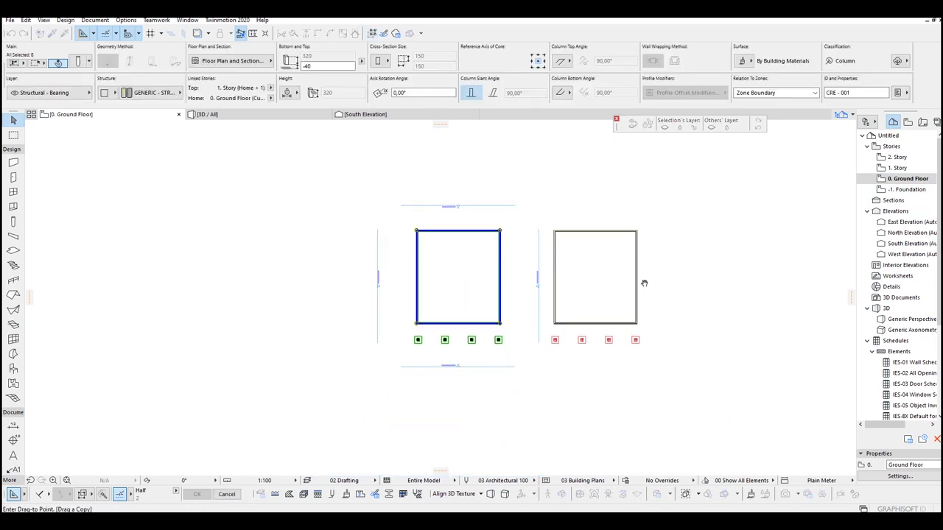
{"action": "middle_click_drag", "start_coordinate": [644, 282], "coordinate": [433, 280]}
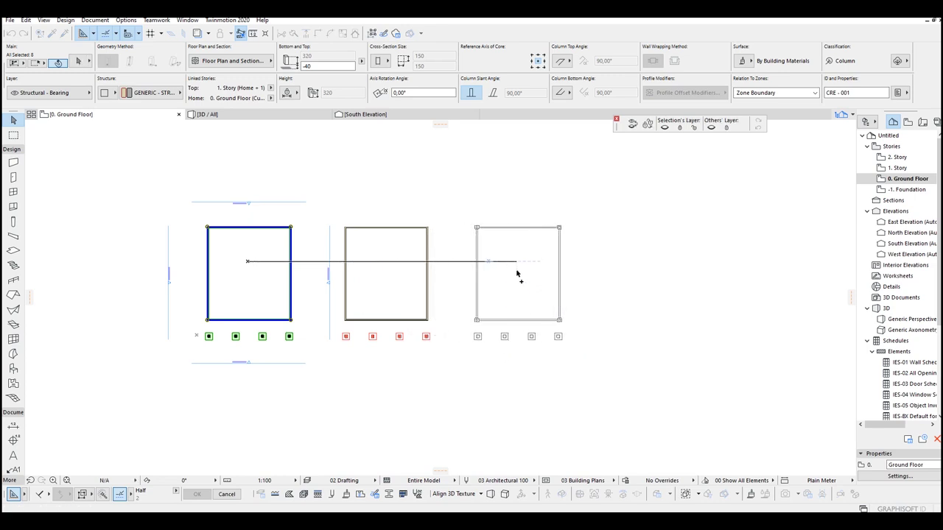
{"action": "left_click", "coordinate": [517, 270]}
{"action": "key", "text": "Escape"}
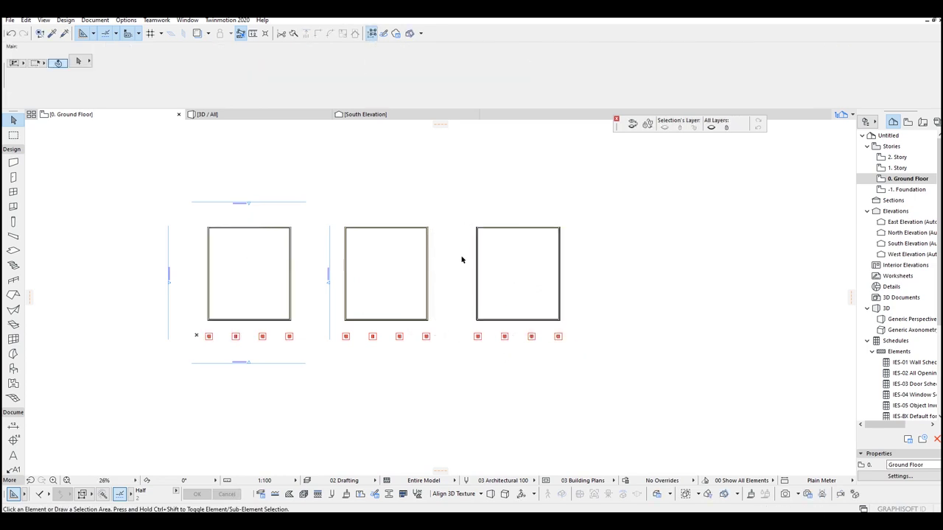
Create a slab filling the wall outline of the third building with the Magic Wand.
{"action": "left_click", "coordinate": [13, 252]}
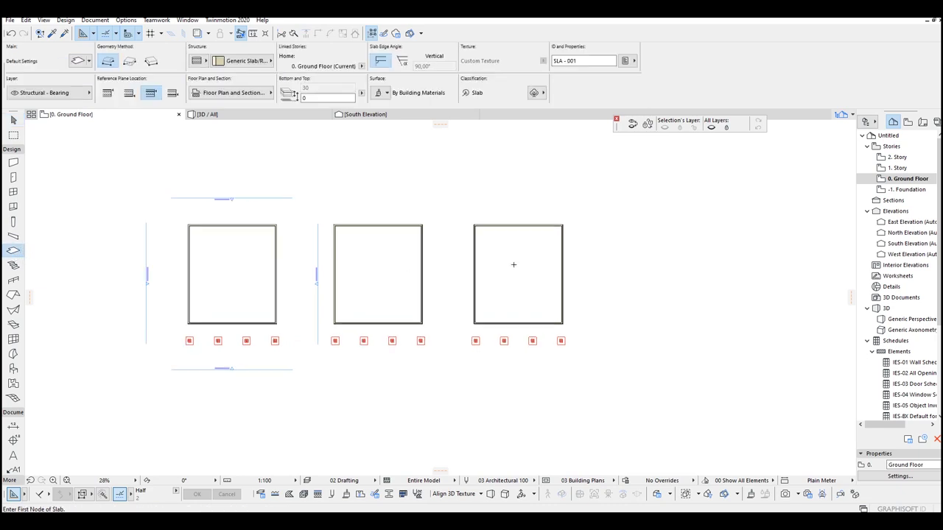
{"action": "scroll", "coordinate": [511, 262], "scroll_direction": "up", "scroll_amount": 2}
{"action": "scroll", "coordinate": [499, 251], "scroll_direction": "up", "scroll_amount": 1}
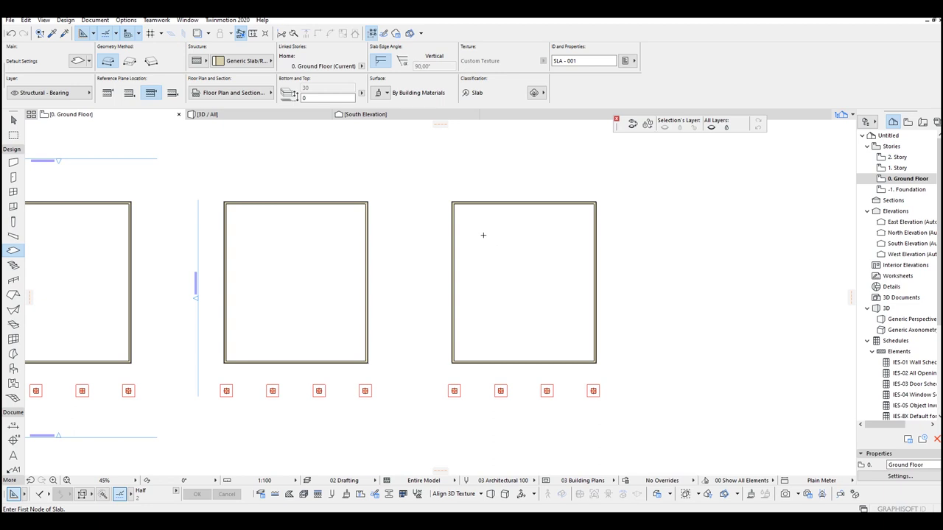
{"action": "key", "text": "space"}
{"action": "left_click", "coordinate": [483, 235]}
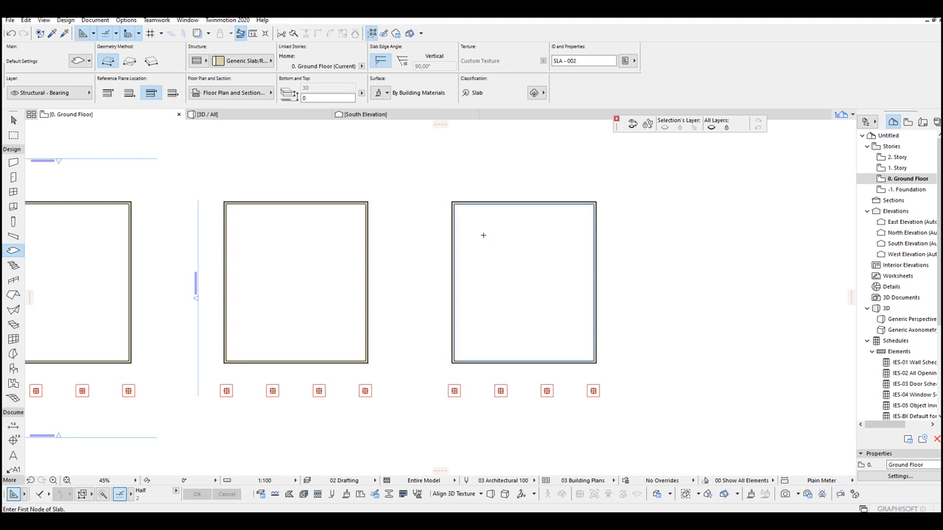
{"action": "key", "text": "Escape"}
Offset all edges of the third building's slab outward by 100 cm.
{"action": "left_click", "coordinate": [486, 240]}
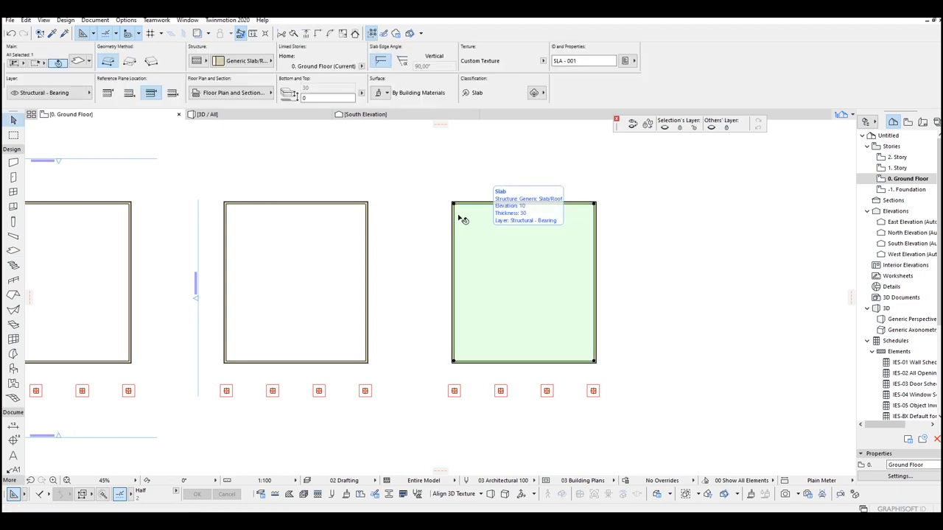
{"action": "scroll", "coordinate": [450, 208], "scroll_direction": "up", "scroll_amount": 10}
{"action": "left_click", "coordinate": [446, 214]}
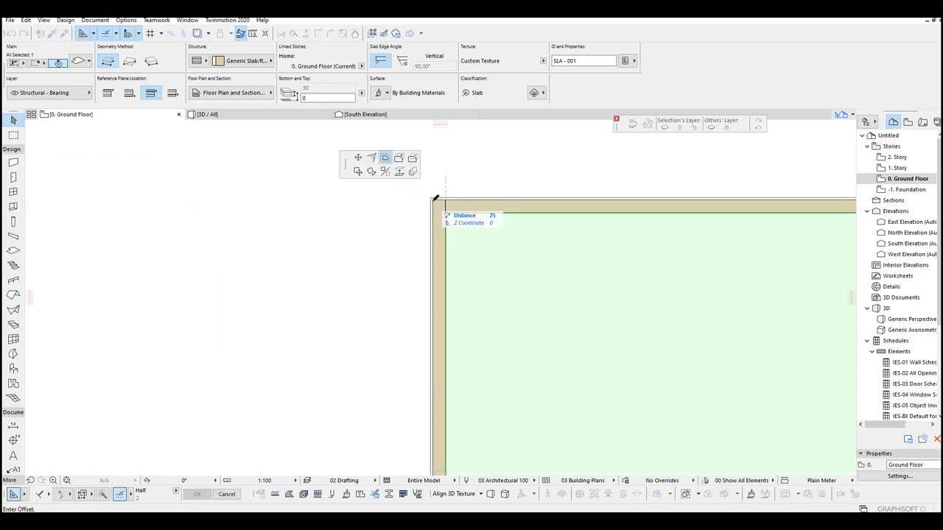
{"action": "type", "text": "100"}
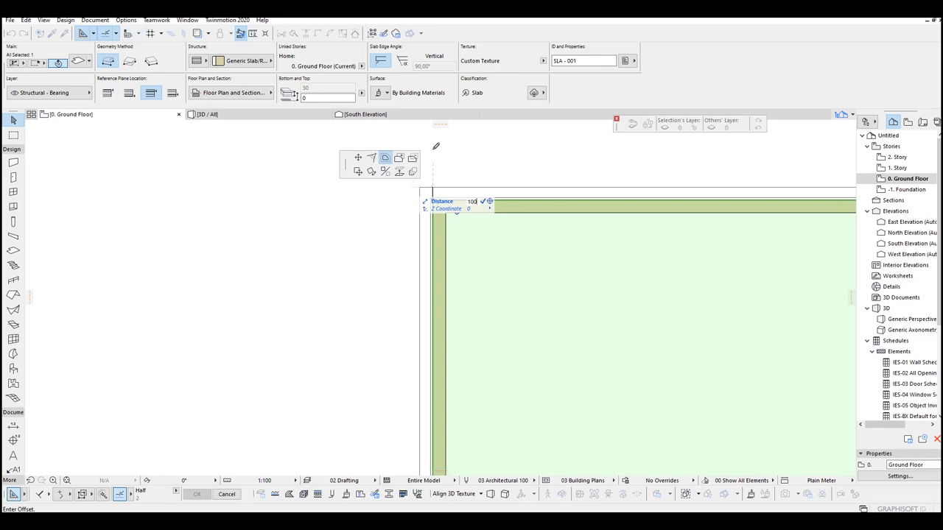
{"action": "key", "text": "Return"}
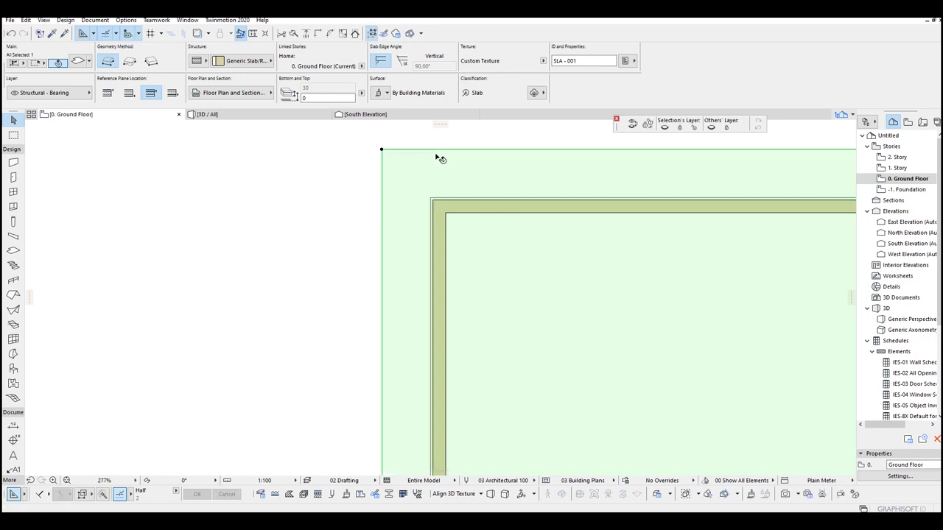
{"action": "scroll", "coordinate": [439, 161], "scroll_direction": "down", "scroll_amount": 8}
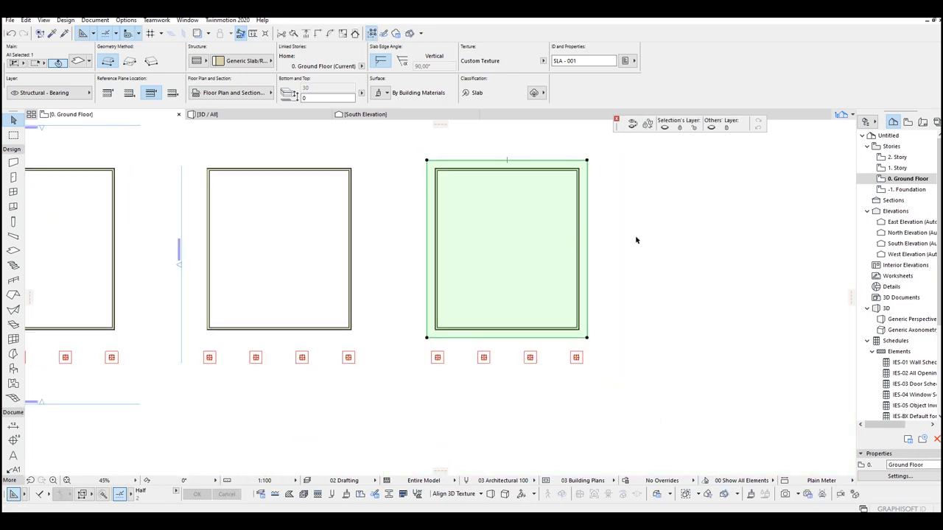
{"action": "left_click", "coordinate": [721, 241]}
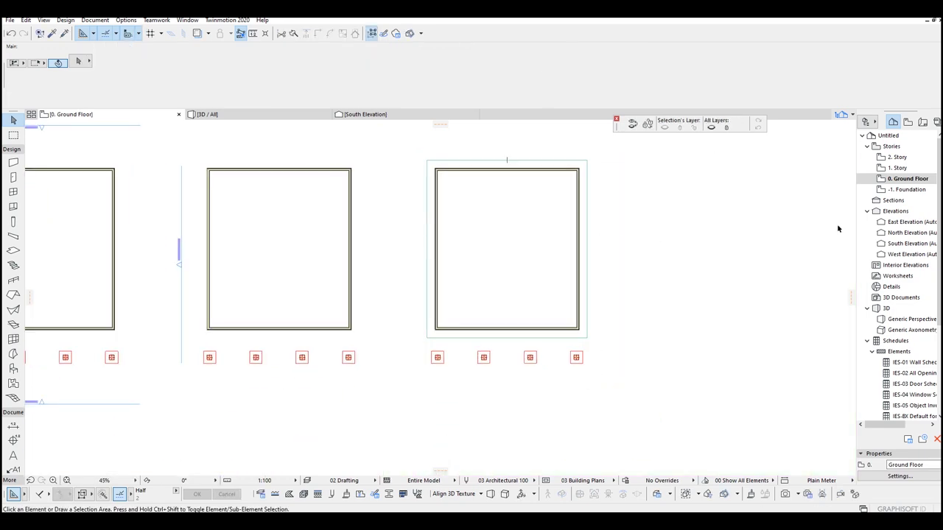
In 3D, change the third building's slab from a composite to a basic structure of ST-04 Concrete - Structural.
{"action": "left_click", "coordinate": [582, 163]}
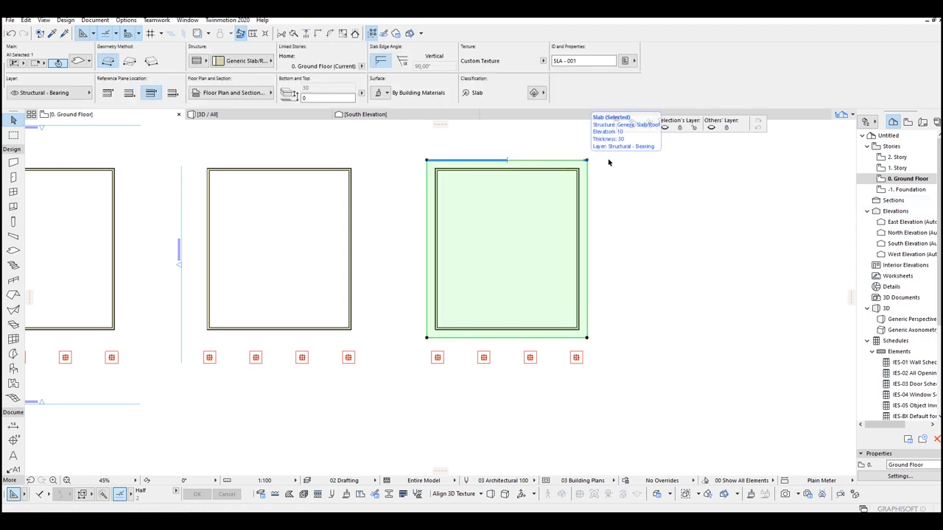
{"action": "key", "text": "F3"}
{"action": "middle_click_drag", "start_coordinate": [610, 249], "coordinate": [701, 336], "text": "shift"}
{"action": "left_click", "coordinate": [733, 347]}
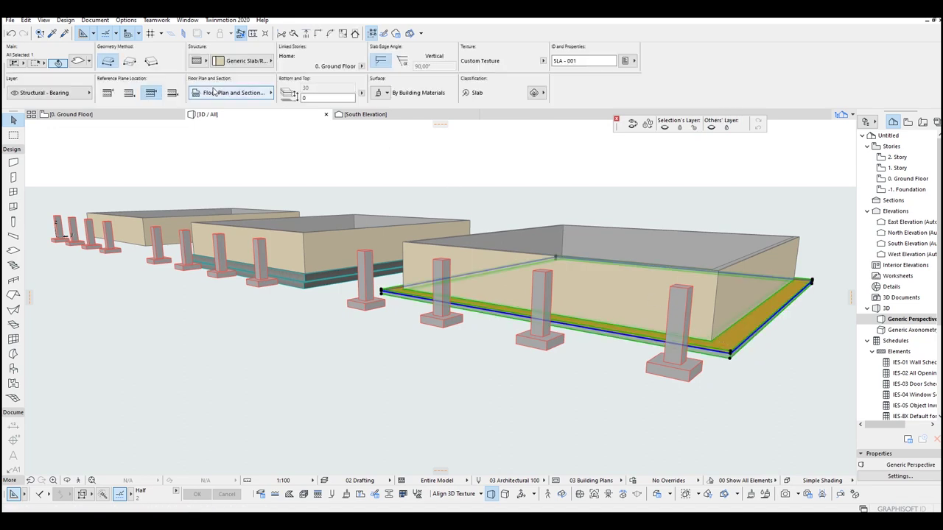
{"action": "left_click", "coordinate": [216, 61]}
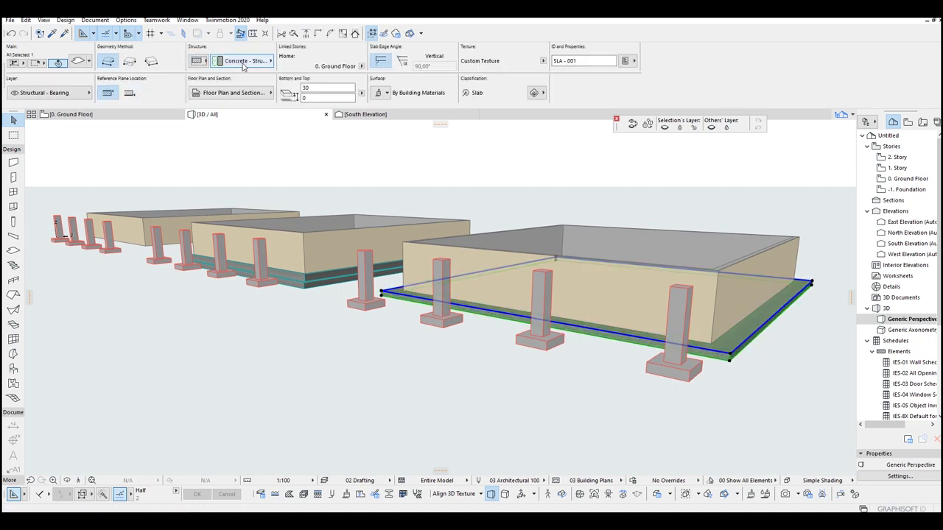
{"action": "left_click", "coordinate": [243, 63]}
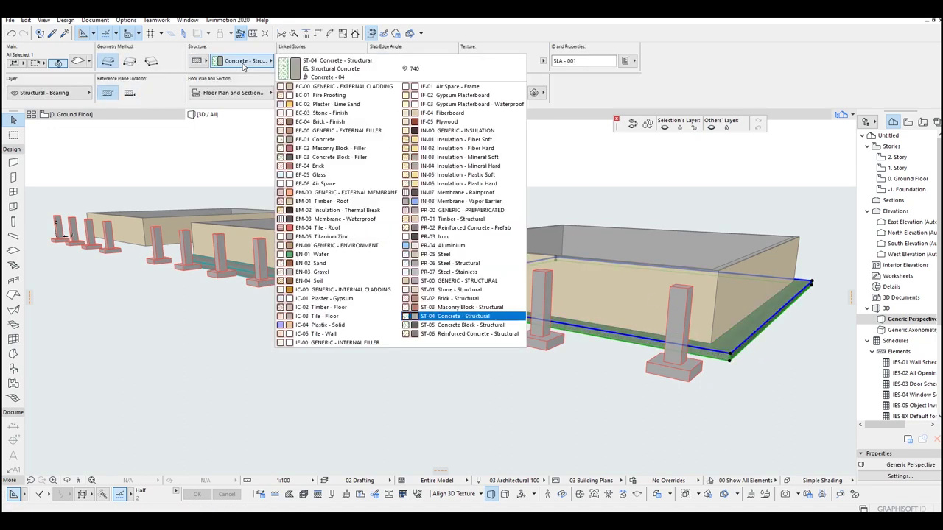
{"action": "left_click", "coordinate": [462, 317]}
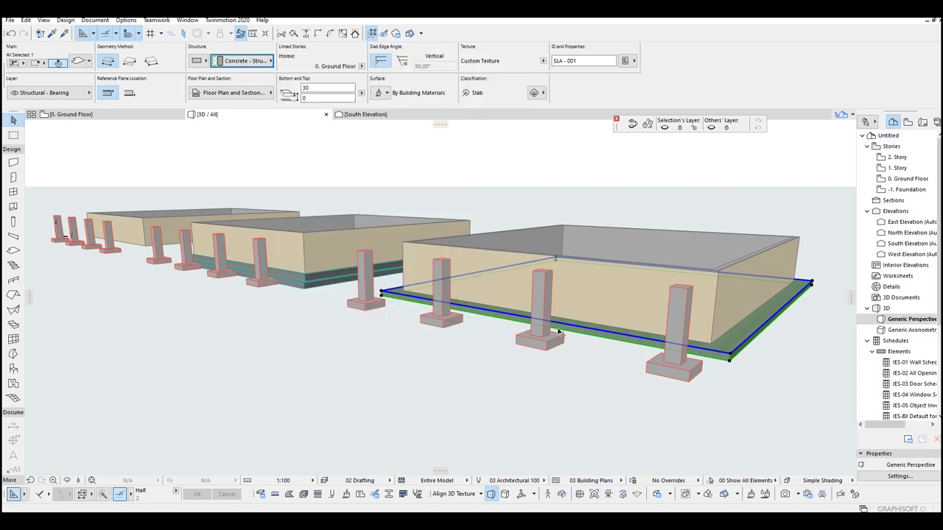
Set the thickness of the third building's structural concrete slab to 100 cm.
{"action": "scroll", "coordinate": [339, 286], "scroll_direction": "up", "scroll_amount": 2}
{"action": "left_click", "coordinate": [318, 86]}
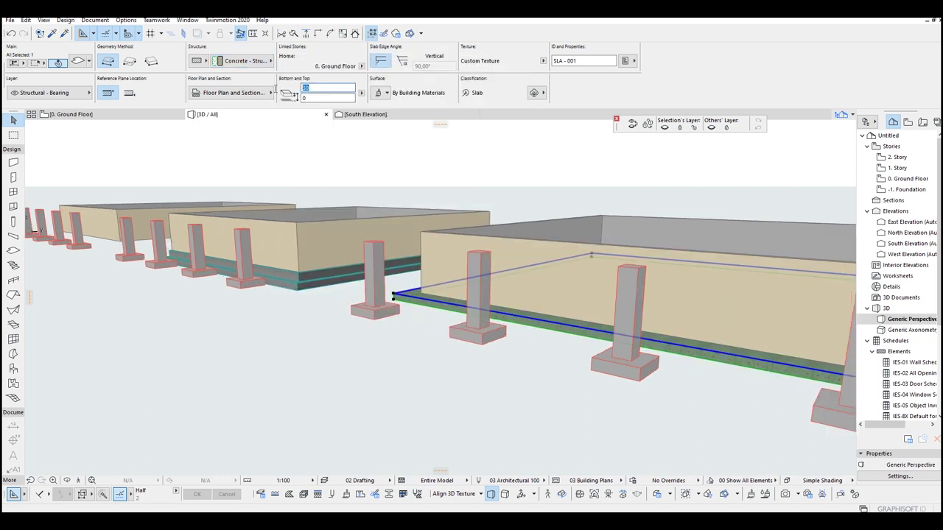
{"action": "type", "text": "100"}
{"action": "key", "text": "Tab"}
{"action": "key", "text": "Return"}
{"action": "scroll", "coordinate": [405, 301], "scroll_direction": "up", "scroll_amount": 1}
{"action": "key", "text": "ctrl+d"}
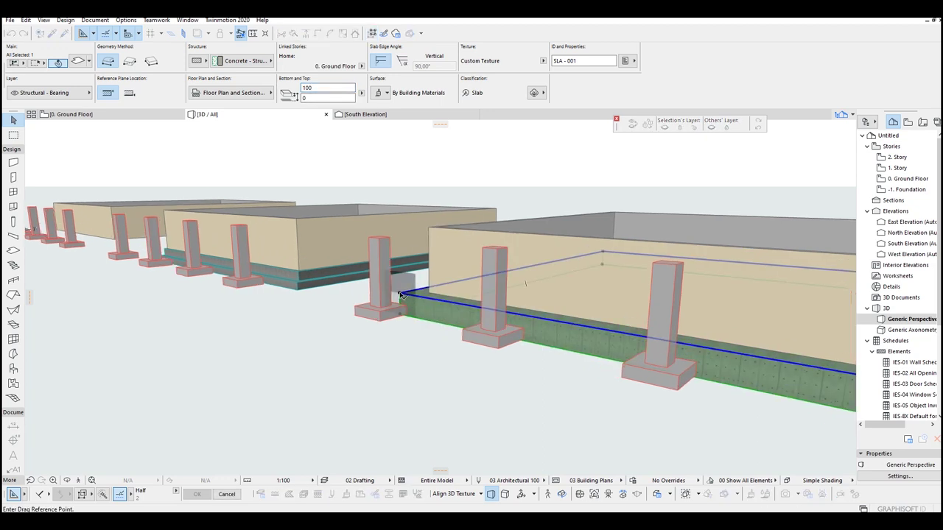
{"action": "left_click", "coordinate": [400, 293]}
{"action": "scroll", "coordinate": [310, 278], "scroll_direction": "up", "scroll_amount": 2}
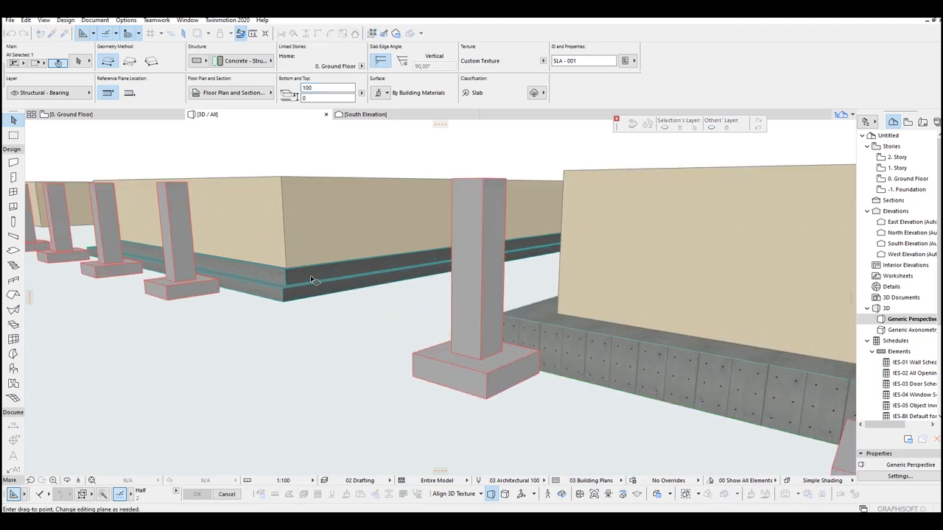
{"action": "left_click", "coordinate": [498, 315]}
{"action": "left_click", "coordinate": [430, 314]}
{"action": "scroll", "coordinate": [463, 303], "scroll_direction": "down", "scroll_amount": 5}
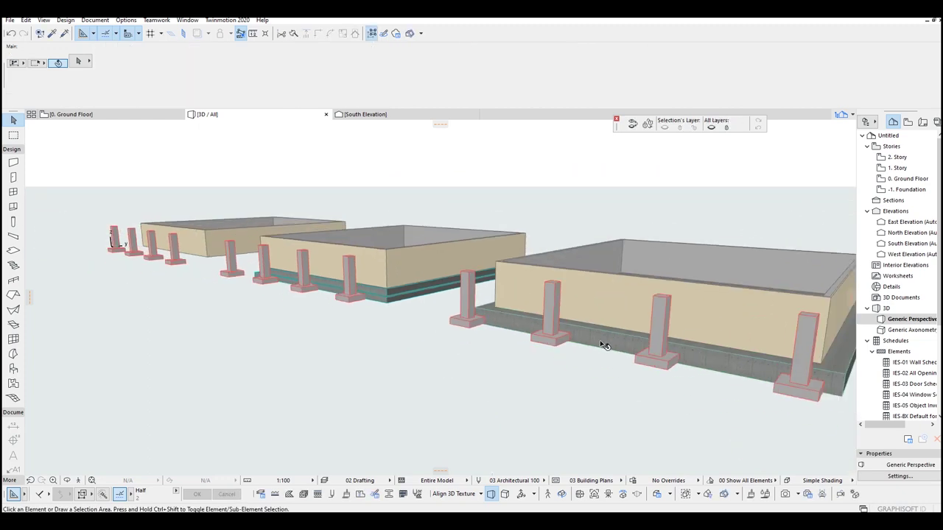
Assign the third building's concrete slab to the -1. Foundation home story, with its elevation to Project Zero at 0.
{"action": "double_click", "coordinate": [601, 346]}
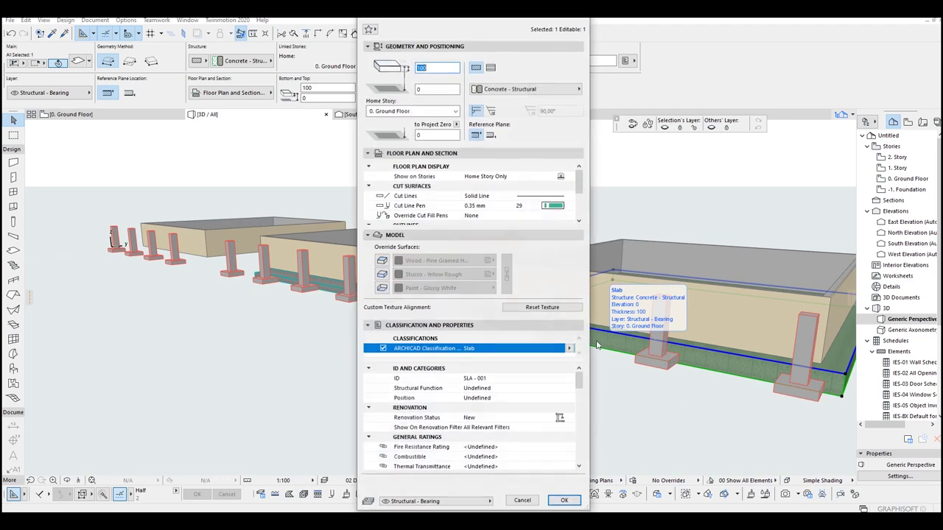
{"action": "left_click", "coordinate": [412, 110]}
{"action": "left_click", "coordinate": [426, 150]}
{"action": "left_click_drag", "start_coordinate": [439, 135], "coordinate": [383, 141]}
{"action": "type", "text": "0"}
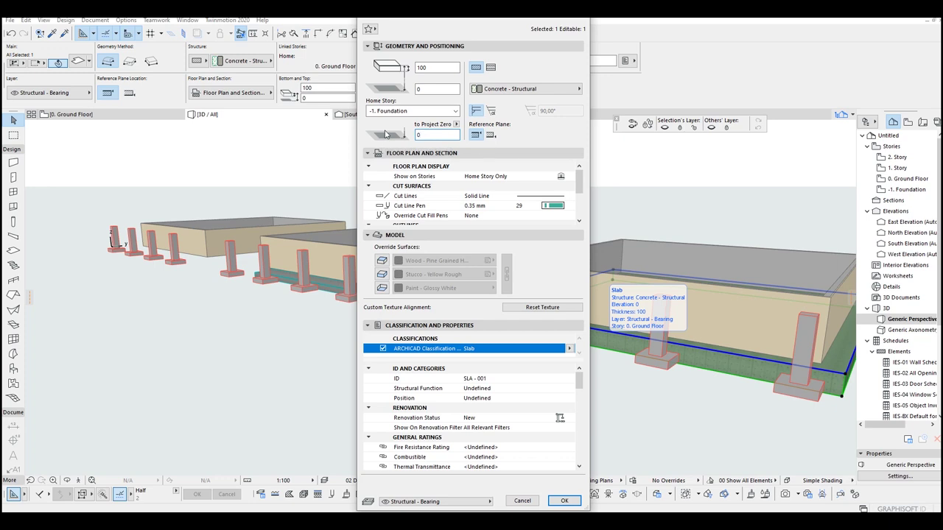
{"action": "left_click", "coordinate": [564, 500]}
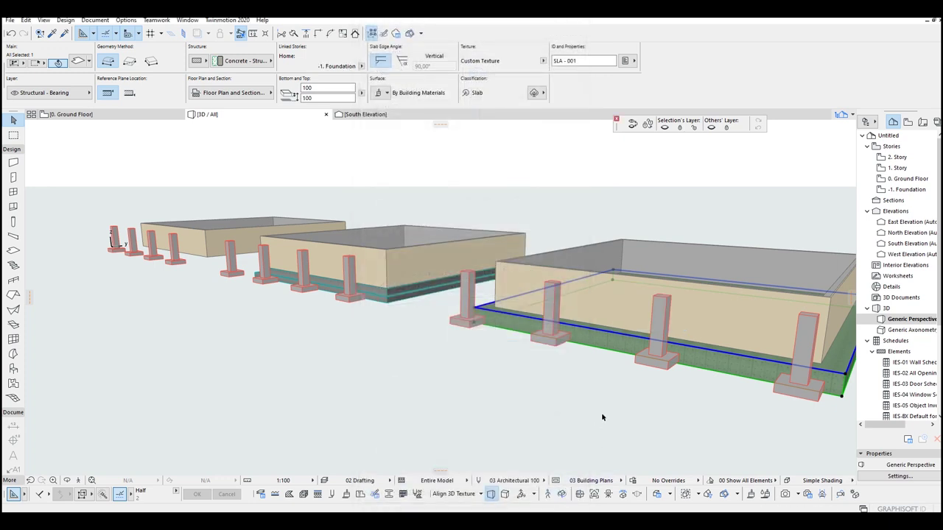
{"action": "left_click", "coordinate": [622, 404]}
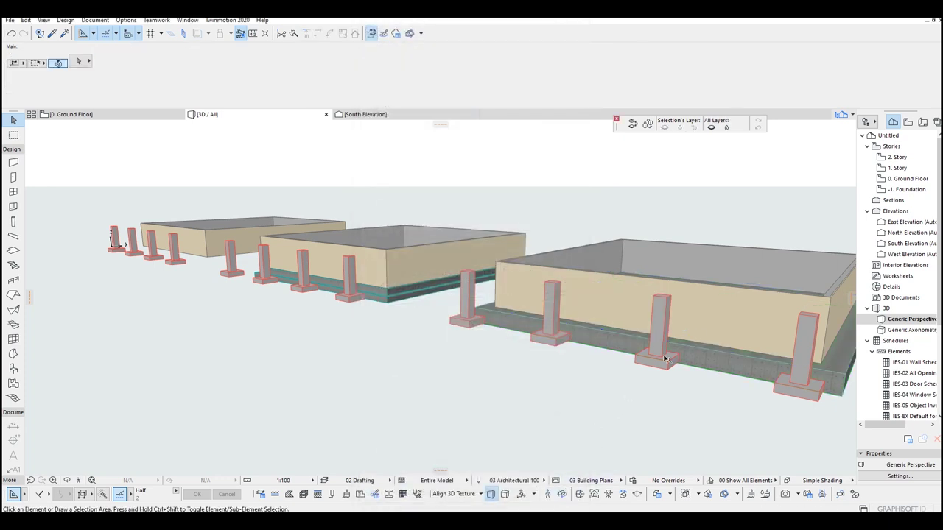
Create a Generic Slab/Roof floor slab within the third building's walls with the Magic Wand, above the concrete foundation slab.
{"action": "middle_click_drag", "start_coordinate": [621, 405], "coordinate": [621, 363], "text": "shift"}
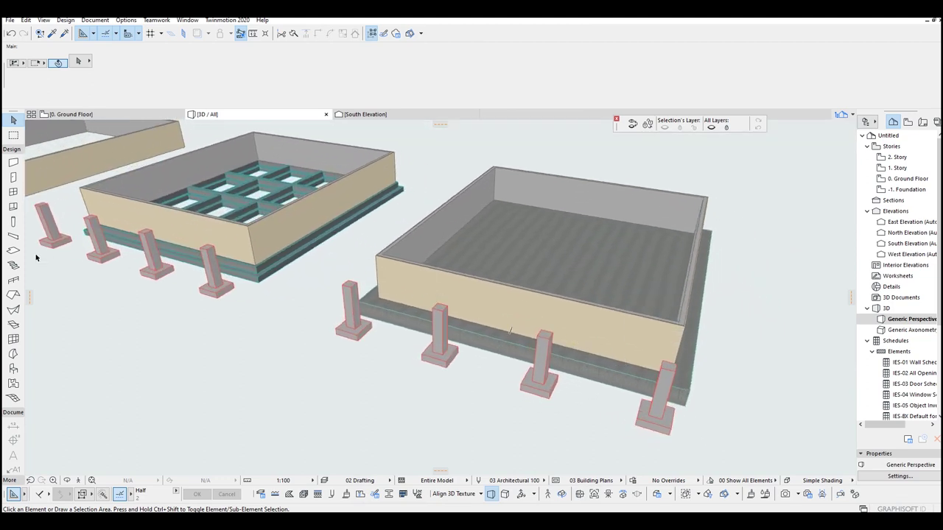
{"action": "left_click", "coordinate": [13, 251]}
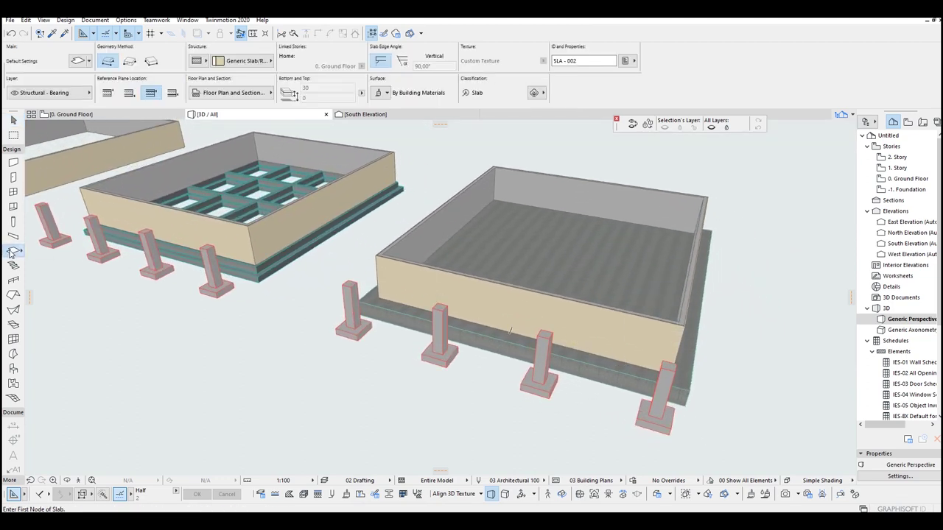
{"action": "left_click", "coordinate": [197, 62]}
{"action": "left_click", "coordinate": [197, 62]}
{"action": "middle_click_drag", "start_coordinate": [481, 234], "coordinate": [395, 249]}
{"action": "left_click", "coordinate": [444, 249]}
{"action": "key", "text": "Escape"}
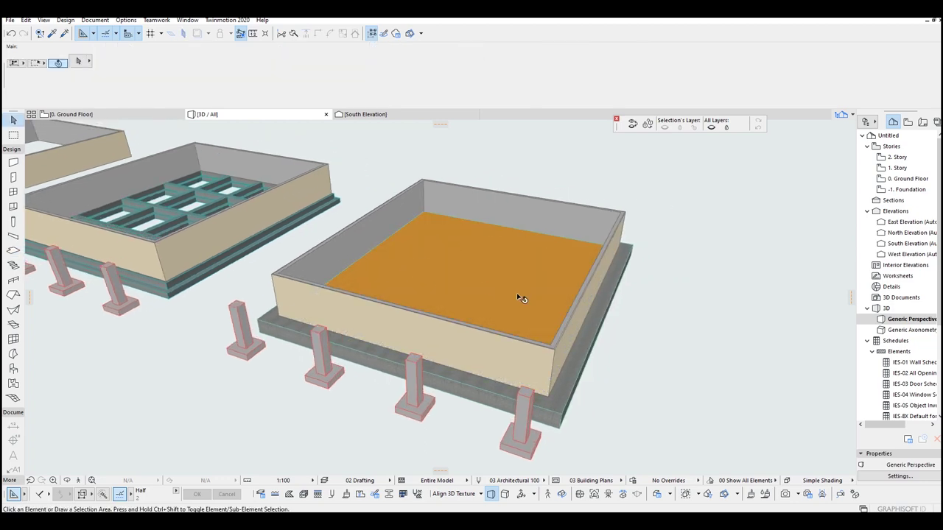
Review the three buildings and their foundations on the Ground Floor plan and in 3D.
{"action": "middle_click_drag", "start_coordinate": [520, 295], "coordinate": [571, 310], "text": "shift"}
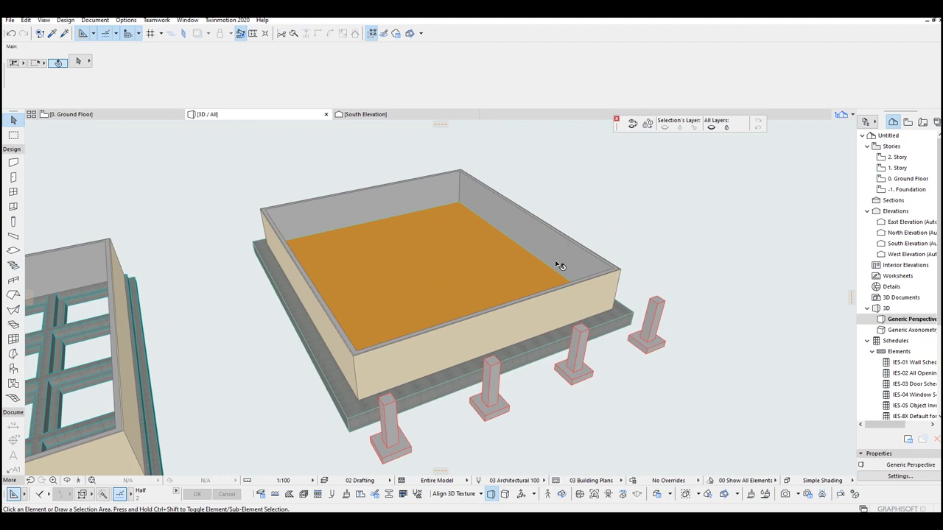
{"action": "key", "text": "F2"}
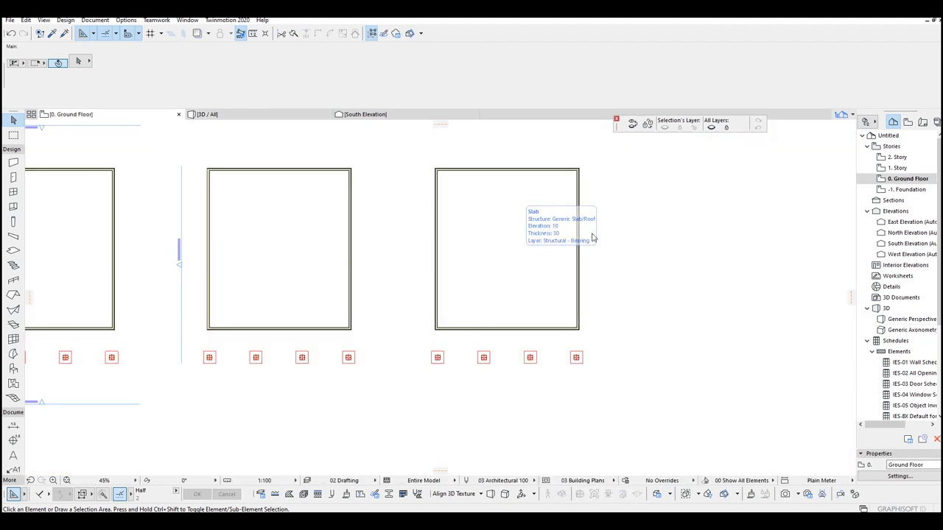
{"action": "scroll", "coordinate": [626, 253], "scroll_direction": "down", "scroll_amount": 2}
{"action": "scroll", "coordinate": [627, 252], "scroll_direction": "down", "scroll_amount": 2}
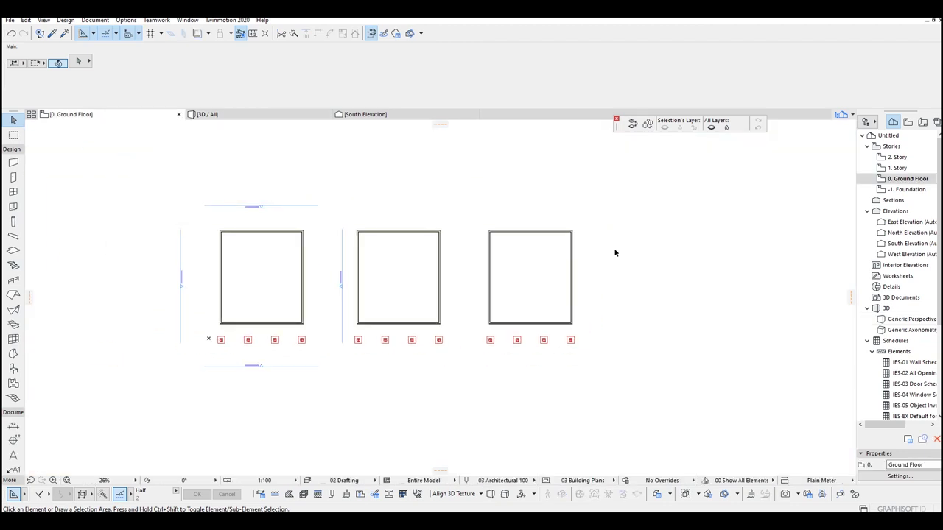
{"action": "scroll", "coordinate": [611, 254], "scroll_direction": "down", "scroll_amount": 2}
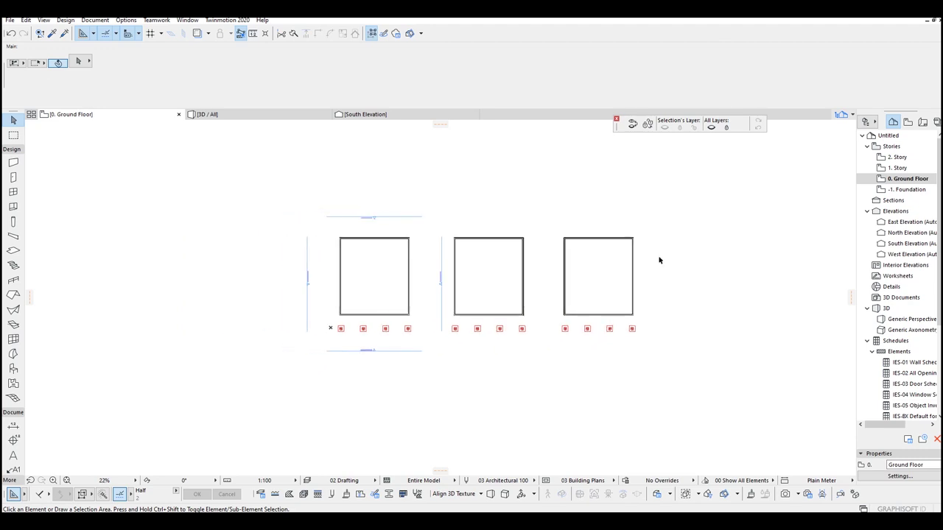
{"action": "key", "text": "F3"}
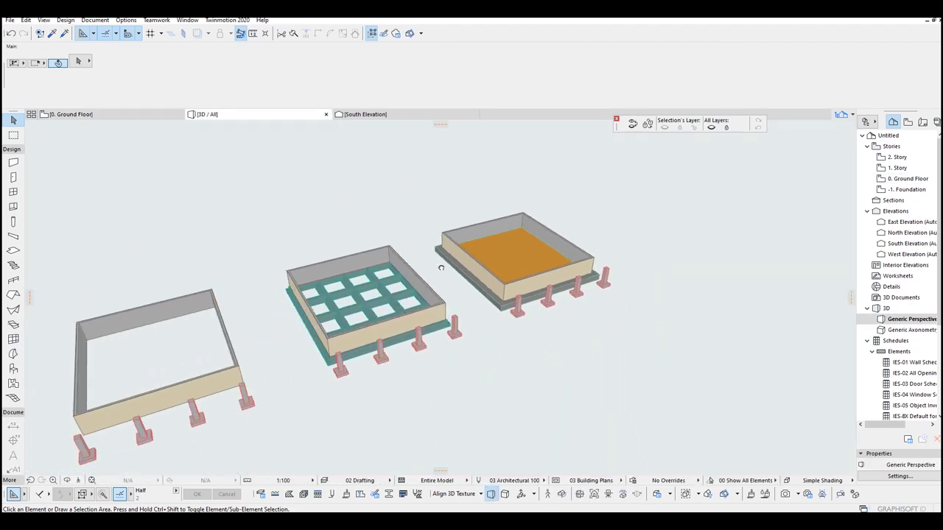